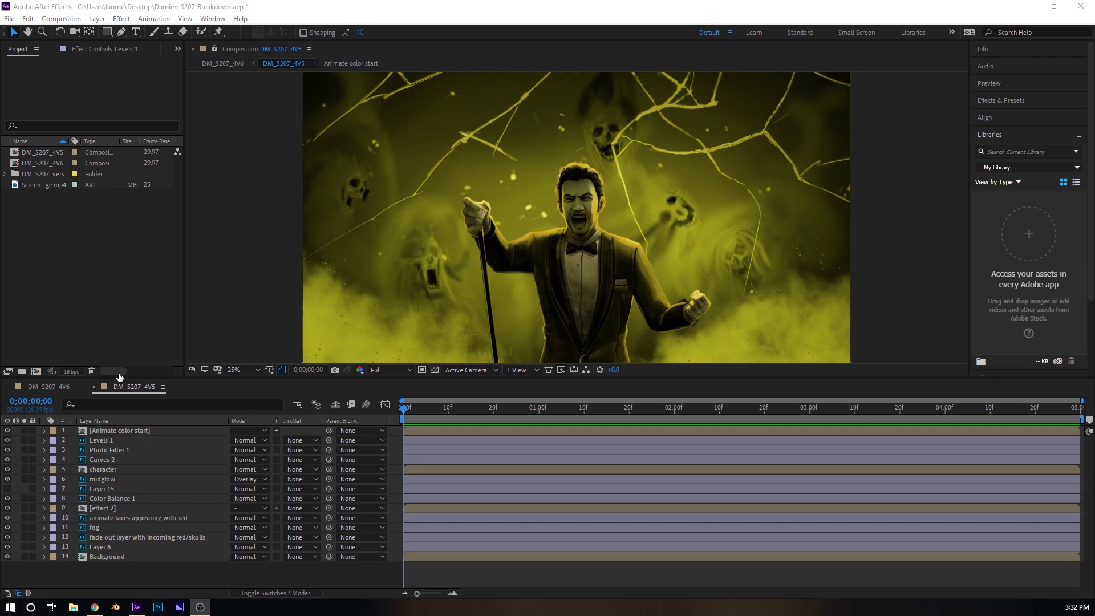
Examine the contents of the imported DM_S207 layers folder in the project.
{"action": "left_click", "coordinate": [4, 173]}
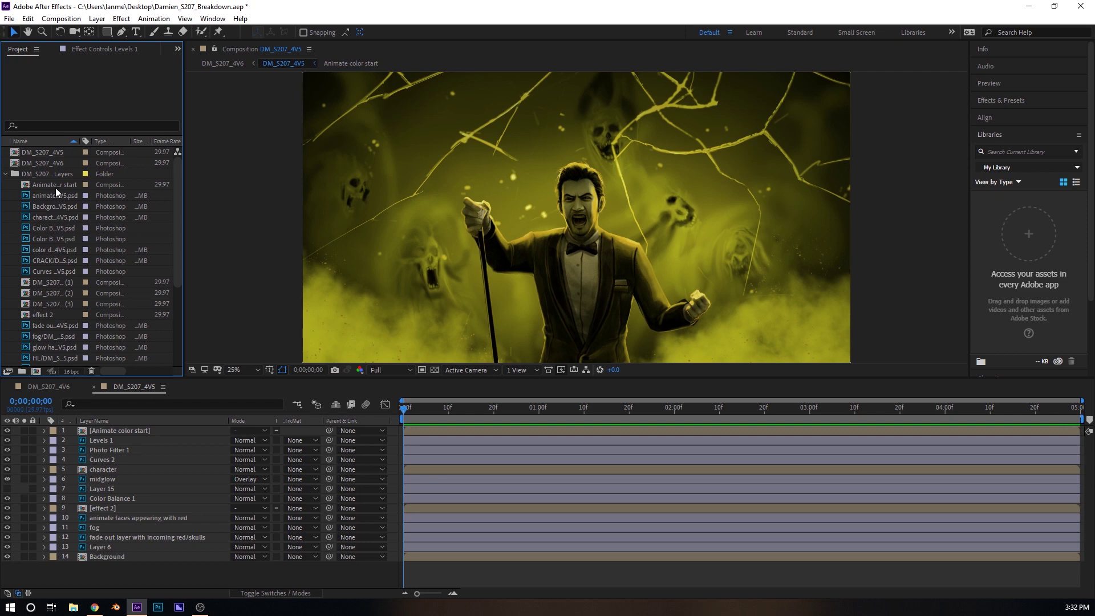
{"action": "scroll", "coordinate": [56, 191], "scroll_direction": "down", "scroll_amount": 4}
{"action": "scroll", "coordinate": [65, 351], "scroll_direction": "up", "scroll_amount": 4}
{"action": "left_click", "coordinate": [8, 175]}
{"action": "left_click", "coordinate": [60, 159]}
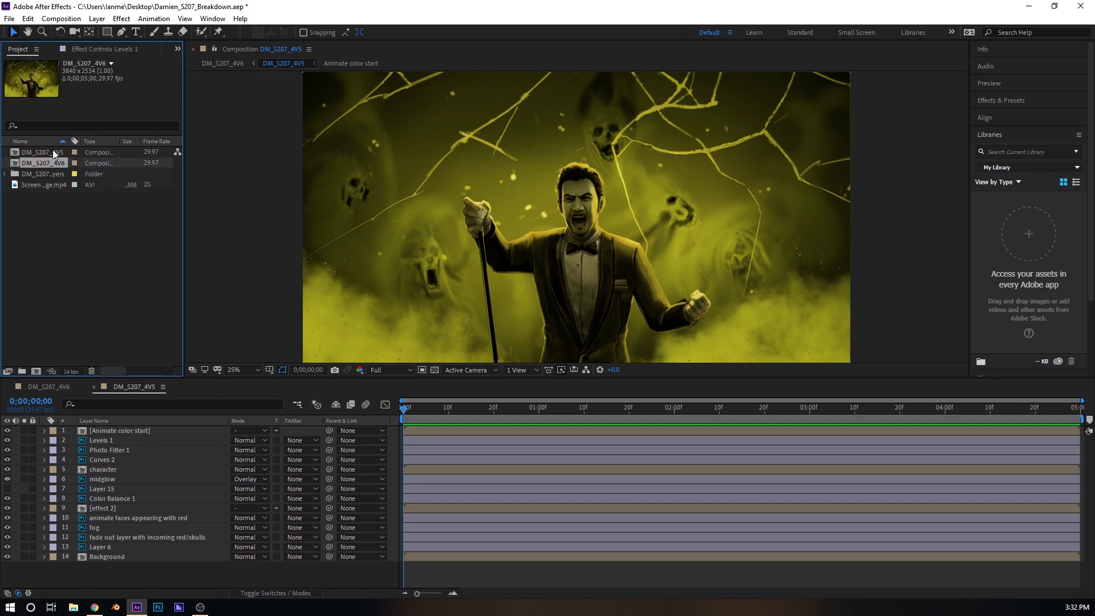
Review compositions DM_S207_4V5 and DM_S207_4V6, ending in the DM_S207_4V5 timeline.
{"action": "left_click", "coordinate": [49, 152]}
{"action": "left_click", "coordinate": [46, 162]}
{"action": "left_click", "coordinate": [49, 152]}
{"action": "left_click", "coordinate": [49, 162]}
{"action": "left_click", "coordinate": [50, 387]}
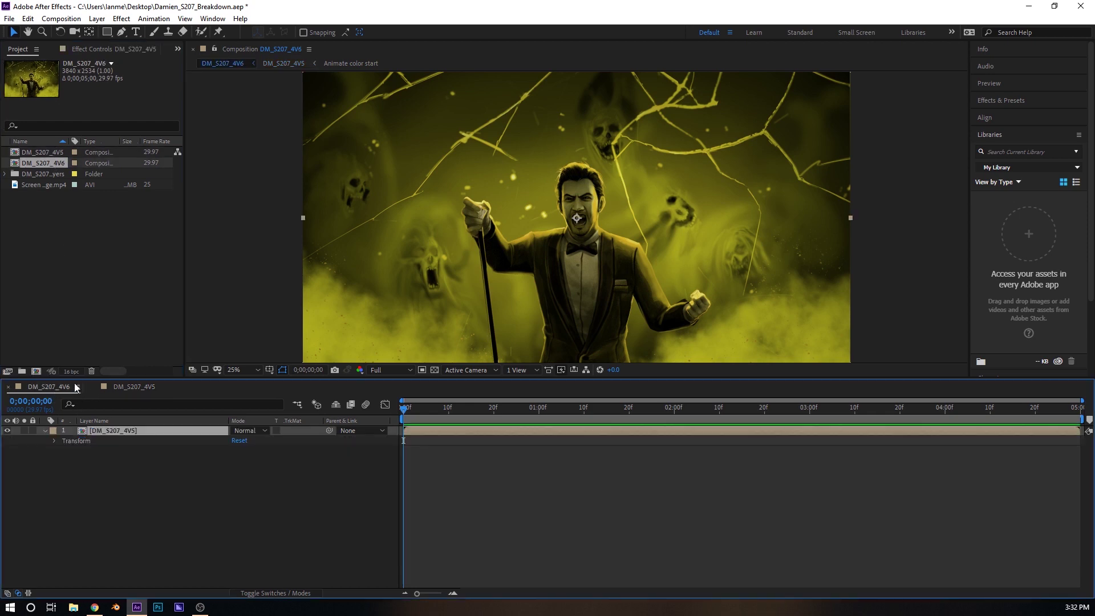
{"action": "left_click", "coordinate": [45, 429]}
{"action": "left_click", "coordinate": [132, 386]}
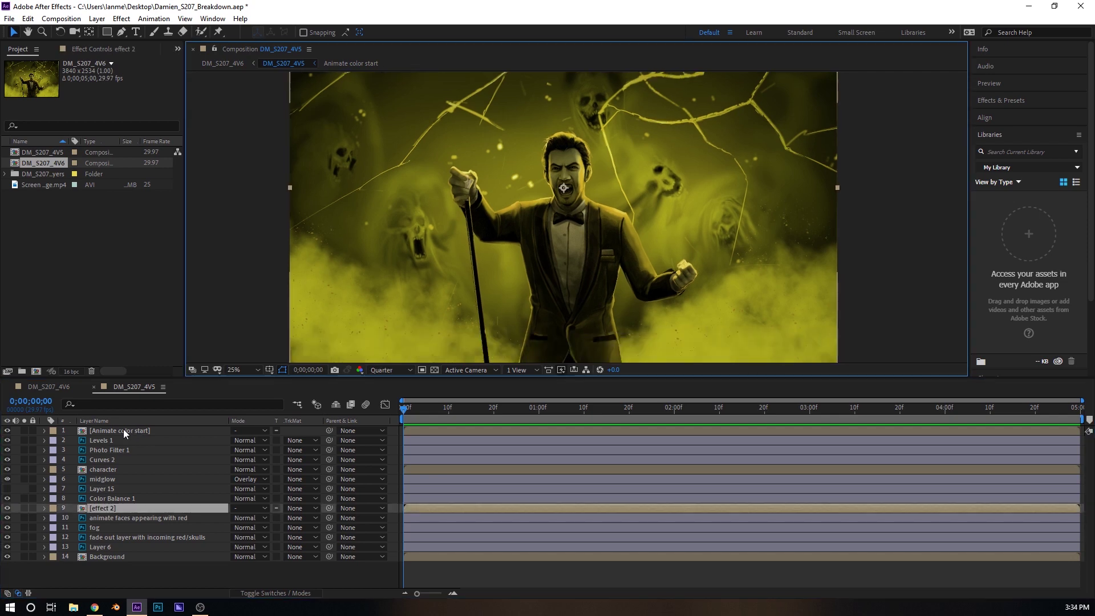
Reveal the Opacity of the Animate color start layer and set a 100% keyframe at the first frame.
{"action": "left_click", "coordinate": [123, 430]}
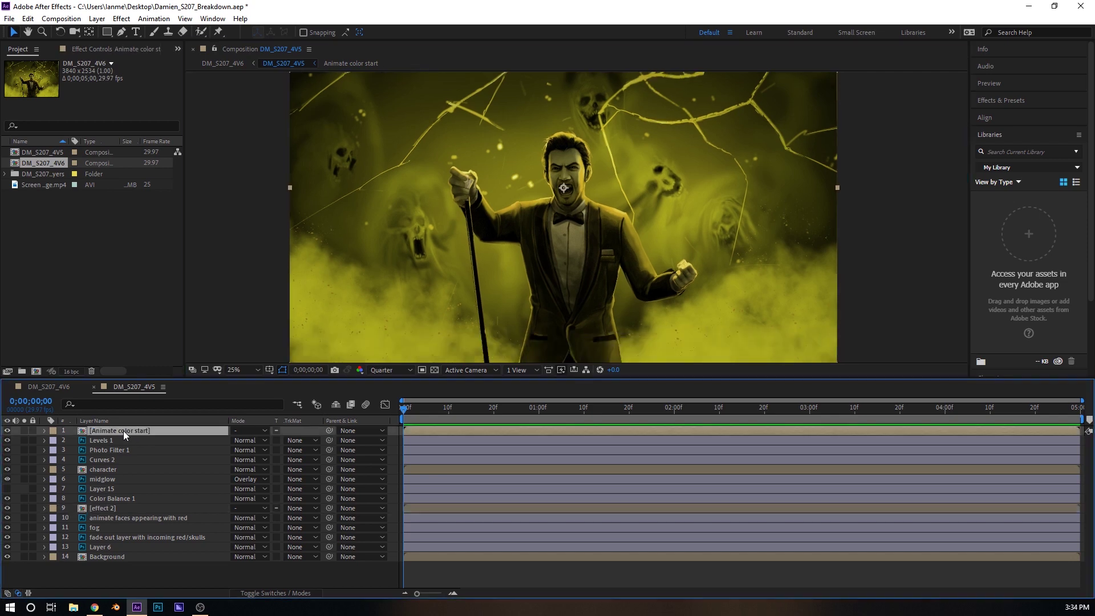
{"action": "key", "text": "t"}
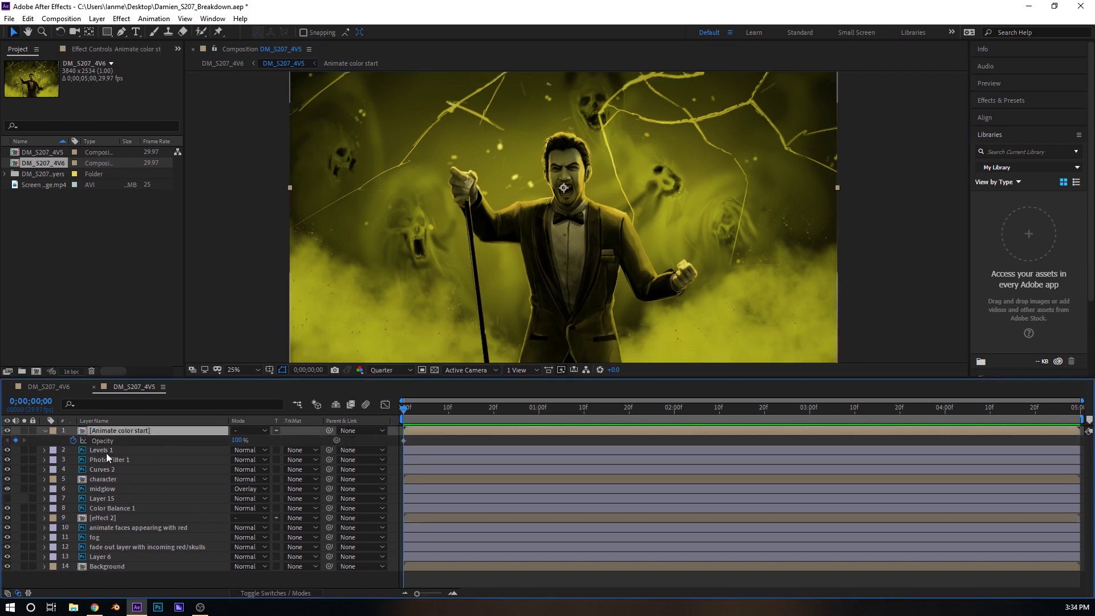
{"action": "left_click", "coordinate": [73, 441]}
{"action": "left_click", "coordinate": [73, 441]}
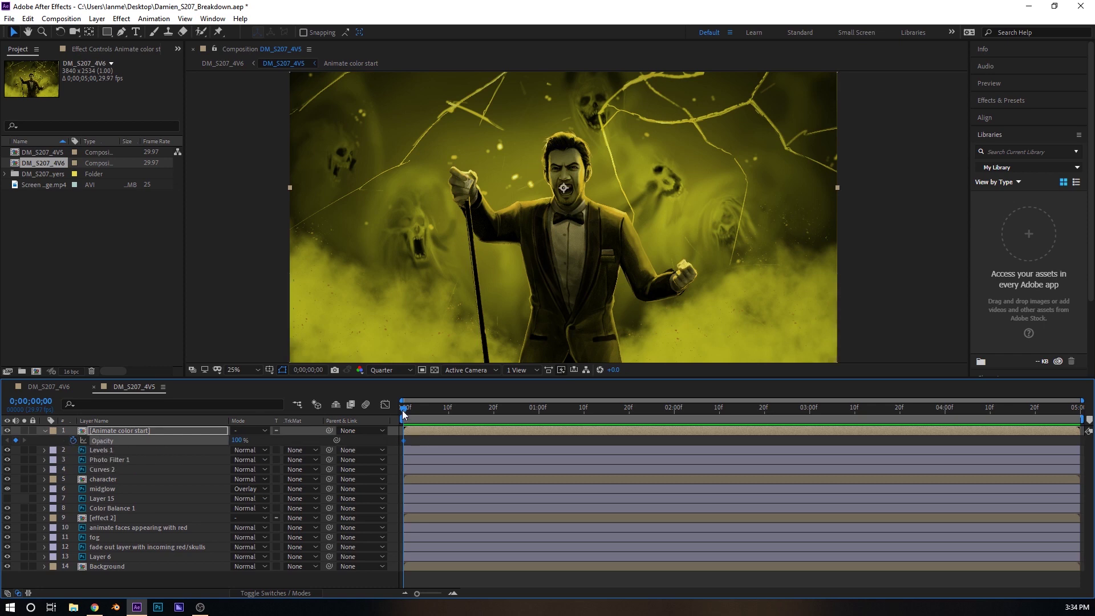
{"action": "left_click_drag", "start_coordinate": [405, 411], "coordinate": [593, 432]}
{"action": "key", "text": "Home"}
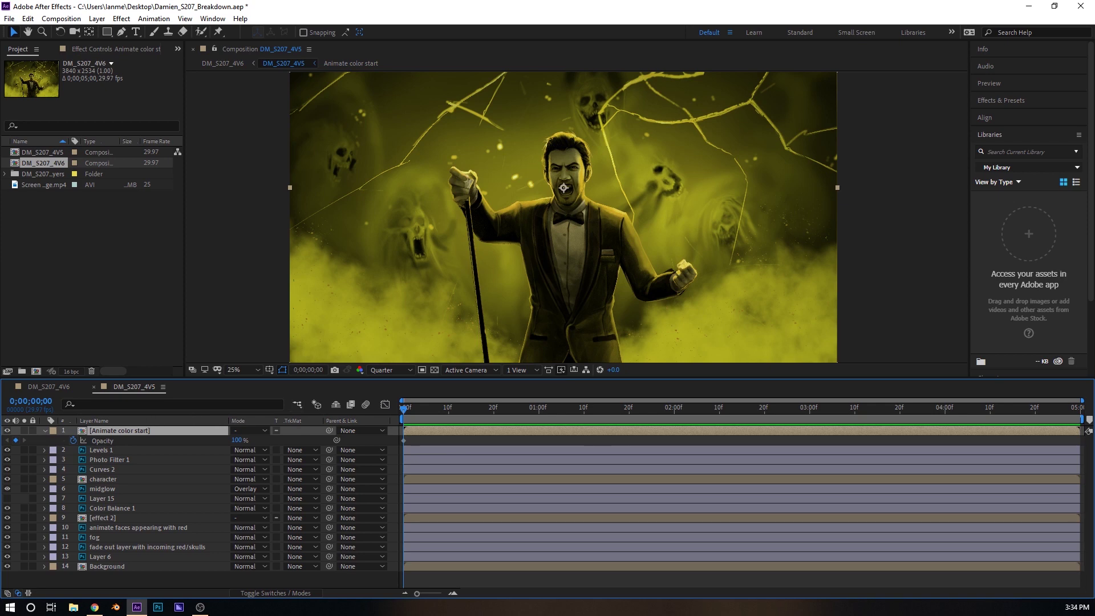
Lower the Animate color start layer's opacity at about 0;00;01;20 and scrub through the color fade.
{"action": "left_click", "coordinate": [9, 429]}
{"action": "left_click", "coordinate": [11, 430]}
{"action": "left_click_drag", "start_coordinate": [504, 417], "coordinate": [584, 423]}
{"action": "left_click", "coordinate": [630, 418]}
{"action": "left_click_drag", "start_coordinate": [240, 441], "coordinate": [148, 488]}
{"action": "left_click", "coordinate": [628, 441]}
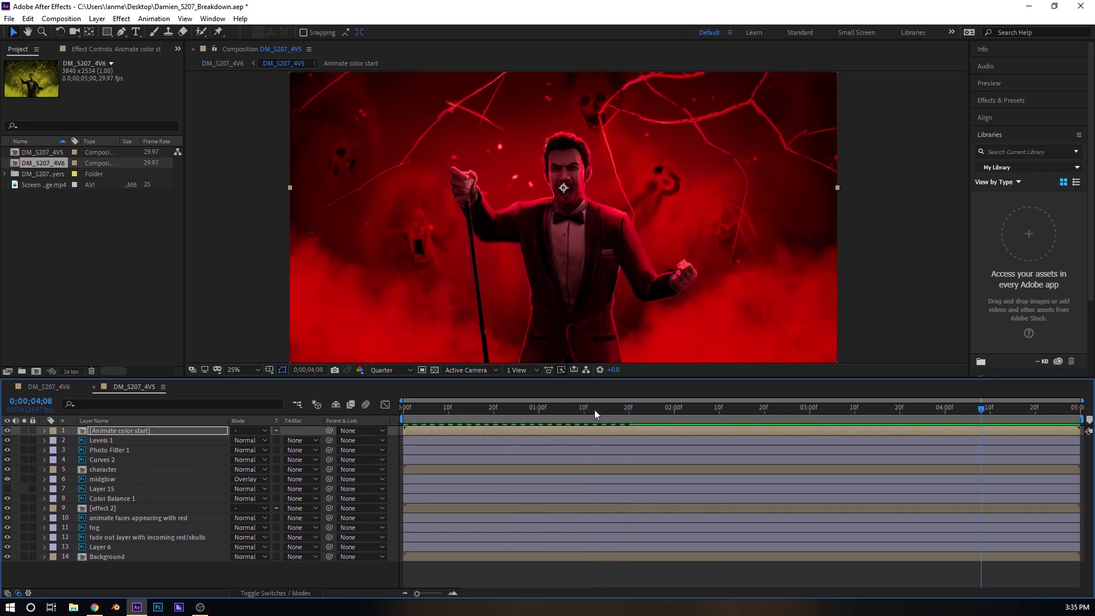
{"action": "left_click_drag", "start_coordinate": [594, 409], "coordinate": [158, 452]}
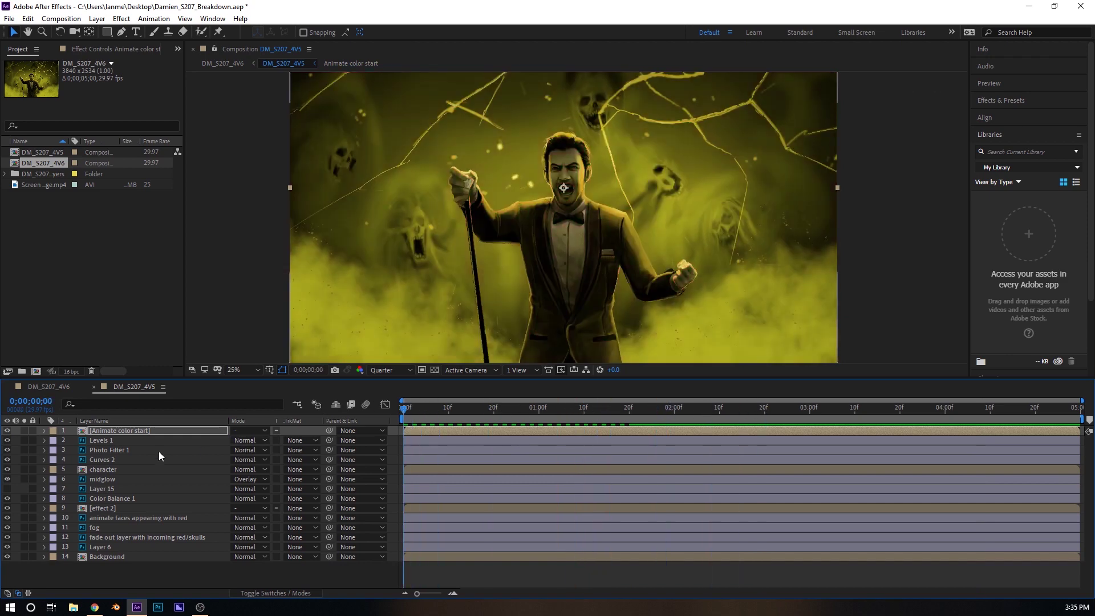
Open the character precomposition and select its HL layer.
{"action": "double_click", "coordinate": [100, 467]}
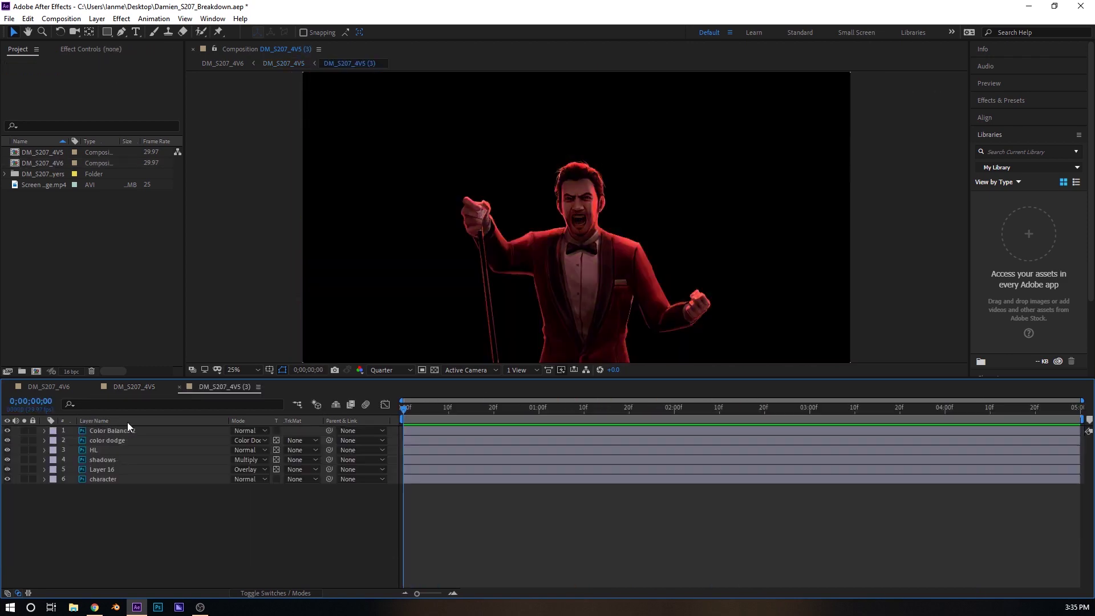
{"action": "left_click", "coordinate": [104, 450]}
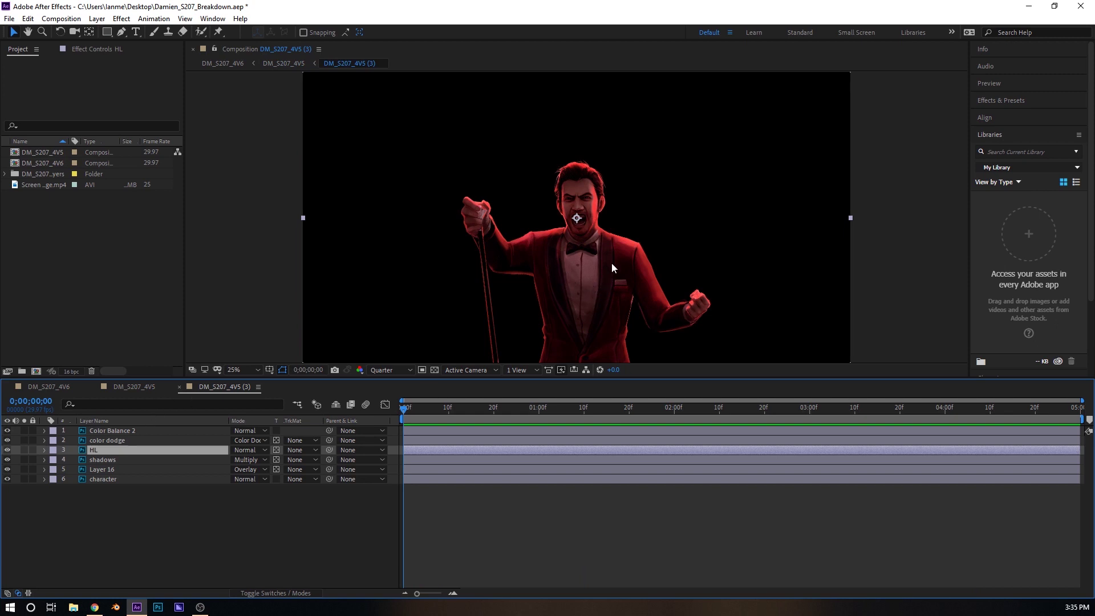
{"action": "key", "text": "h"}
{"action": "mouse_move", "coordinate": [603, 266]}
{"action": "left_mouse_down"}
{"action": "mouse_move", "coordinate": [540, 196]}
{"action": "mouse_move", "coordinate": [567, 234]}
{"action": "mouse_move", "coordinate": [639, 188]}
{"action": "mouse_move", "coordinate": [610, 260]}
{"action": "left_mouse_up"}
{"action": "key", "text": "v"}
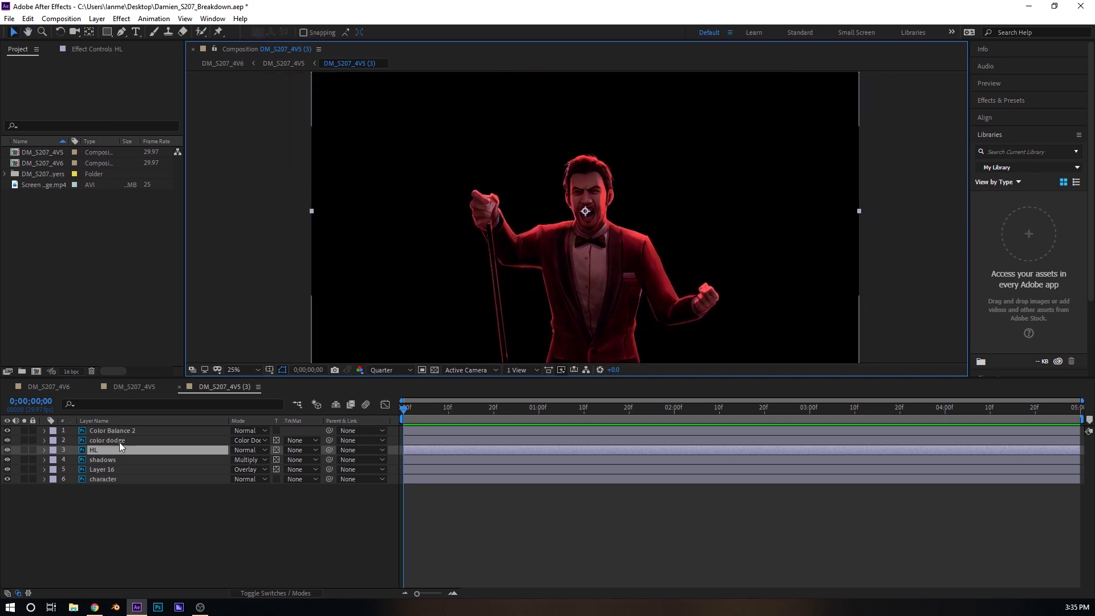
Find the Opacity Flash - random preset by searching for "flash" and apply it to the HL layer.
{"action": "left_click", "coordinate": [1019, 105]}
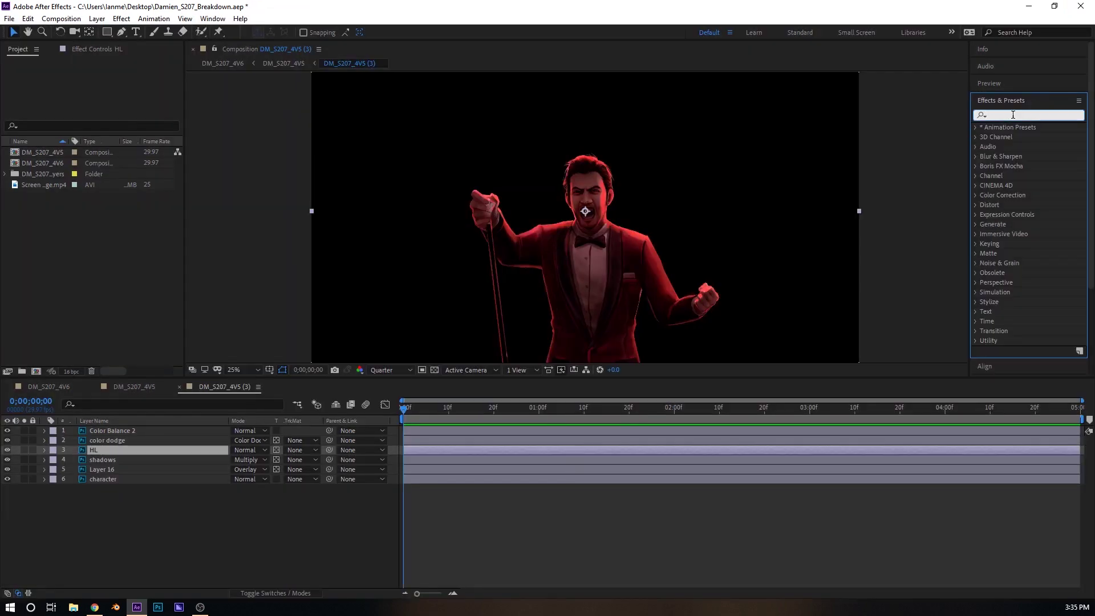
{"action": "type", "text": "flash"}
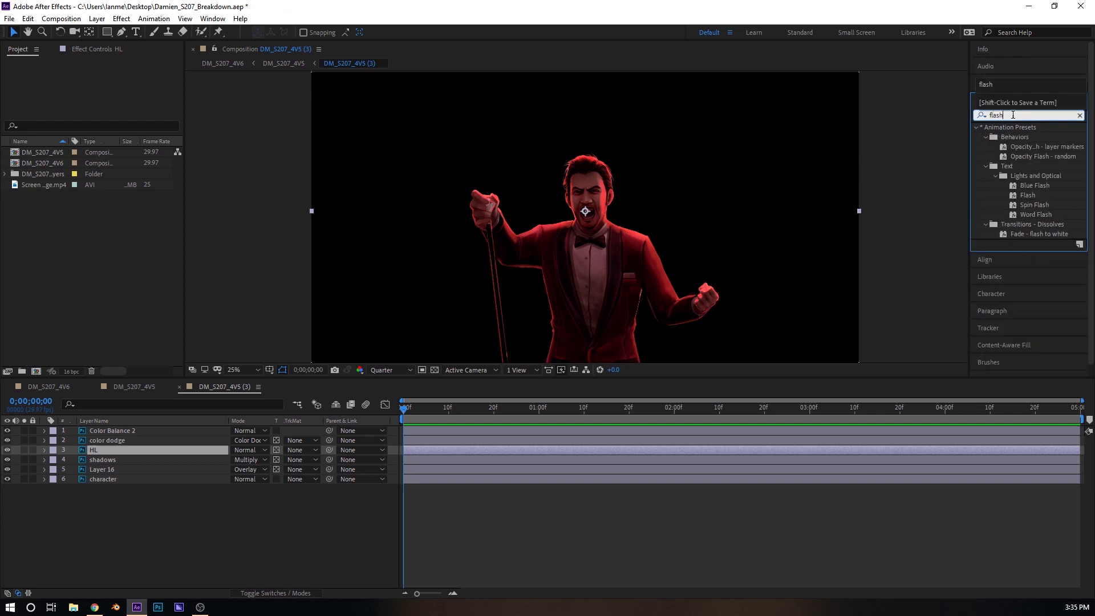
{"action": "left_click", "coordinate": [1035, 156]}
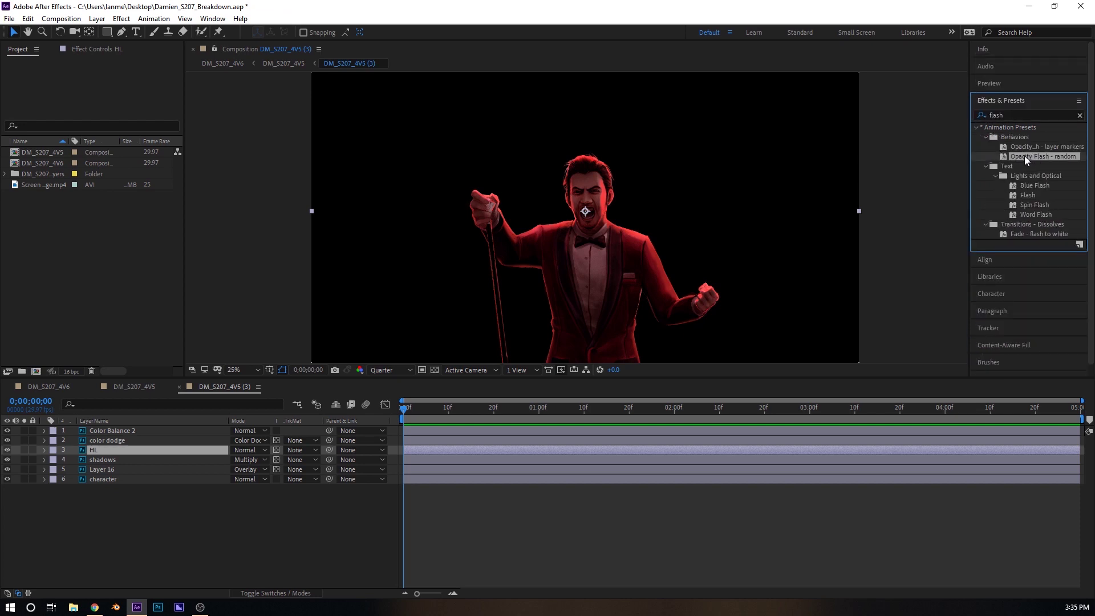
{"action": "mouse_move", "coordinate": [1044, 155]}
{"action": "left_mouse_down"}
{"action": "mouse_move", "coordinate": [353, 407]}
{"action": "mouse_move", "coordinate": [142, 453]}
{"action": "left_mouse_up"}
{"action": "left_click_drag", "start_coordinate": [141, 450], "coordinate": [140, 451]}
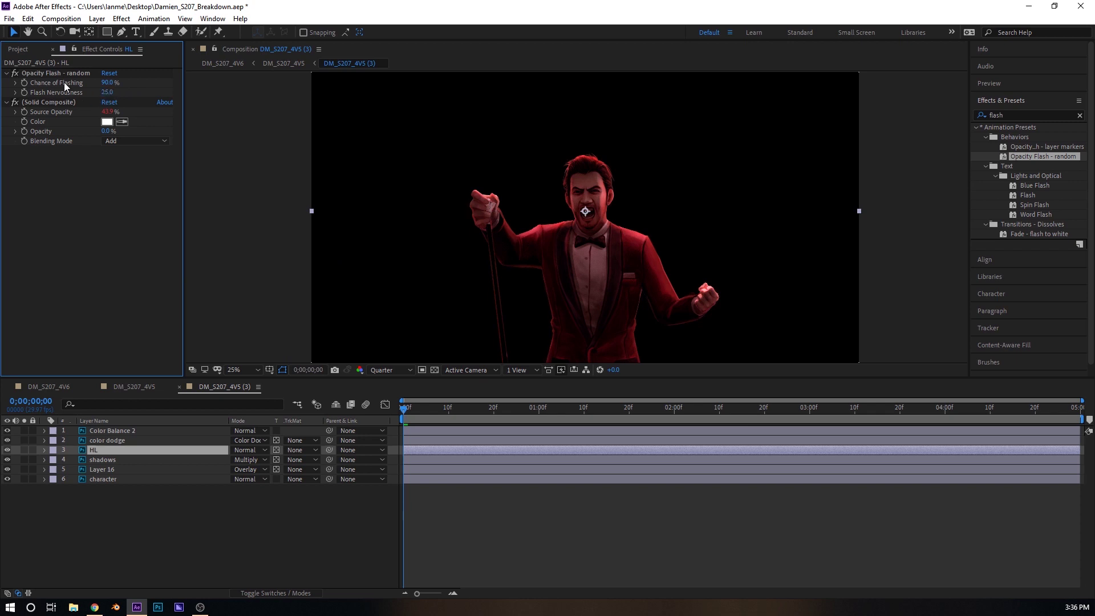
Play back the character precomposition to preview the flashing highlights.
{"action": "left_click_drag", "start_coordinate": [451, 408], "coordinate": [389, 422]}
{"action": "key", "text": "space"}
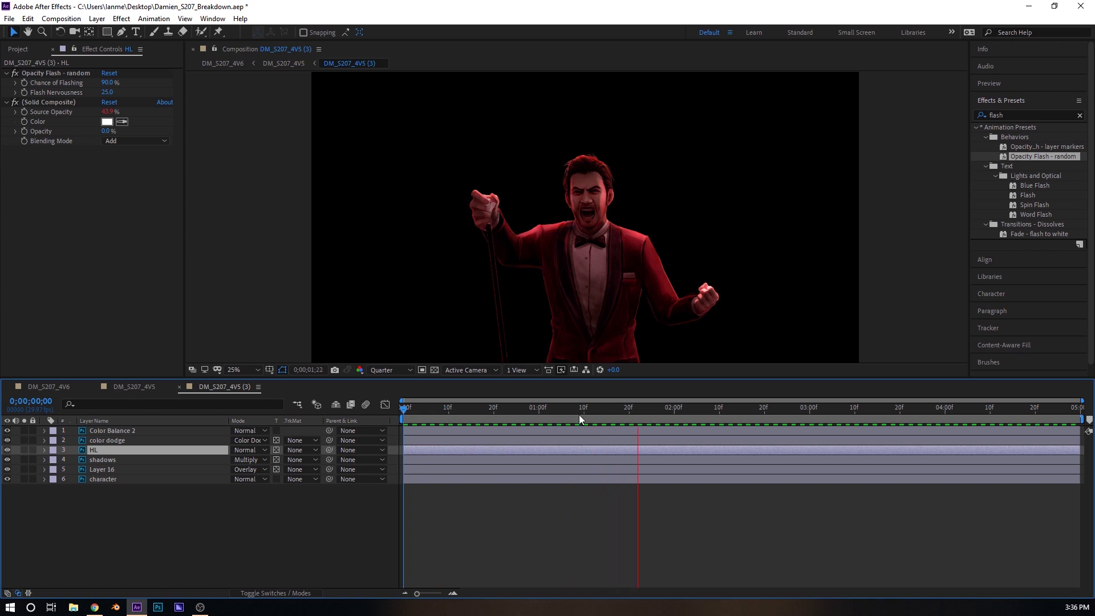
{"action": "key", "text": "space"}
{"action": "left_click_drag", "start_coordinate": [600, 405], "coordinate": [334, 422]}
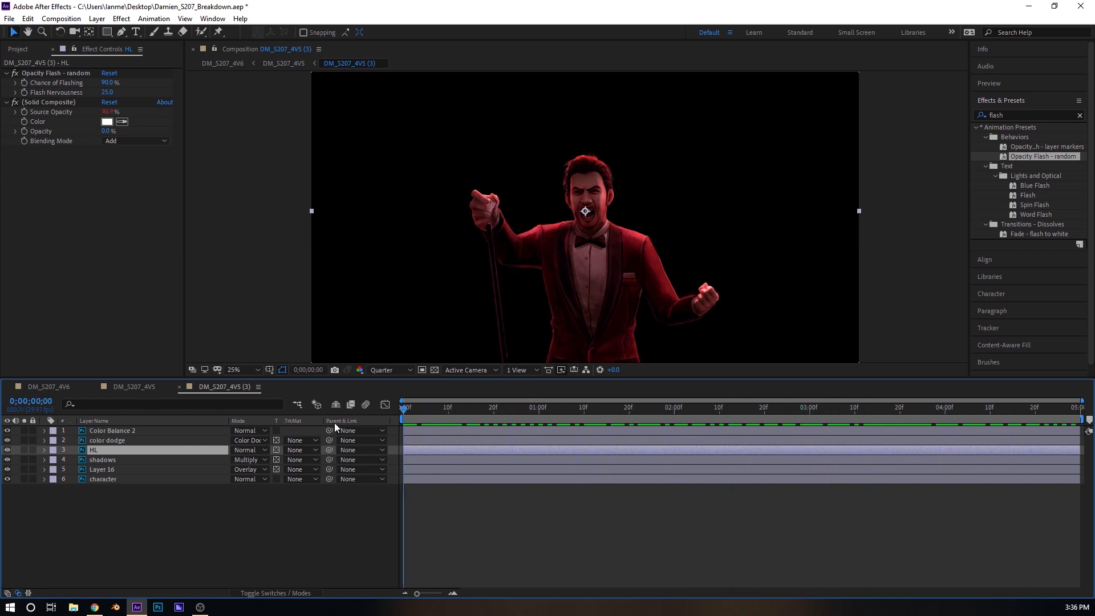
Copy HL's Opacity Flash - random and Solid Composite effects onto the midglow layer in DM_S207_4V5.
{"action": "left_click", "coordinate": [57, 102]}
{"action": "left_click", "coordinate": [55, 75], "text": "shift"}
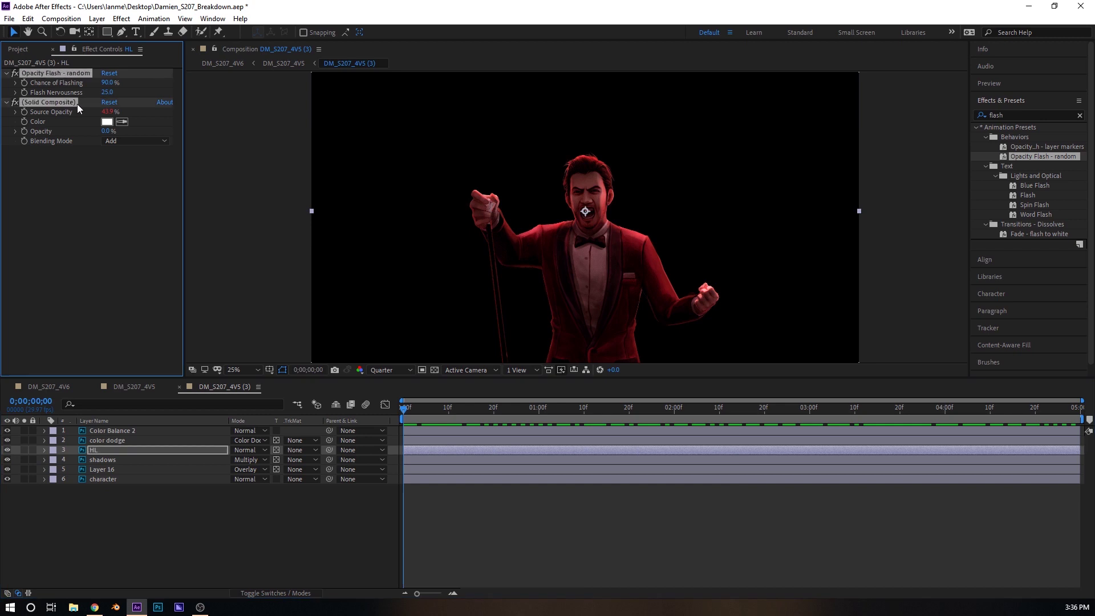
{"action": "left_click", "coordinate": [179, 387]}
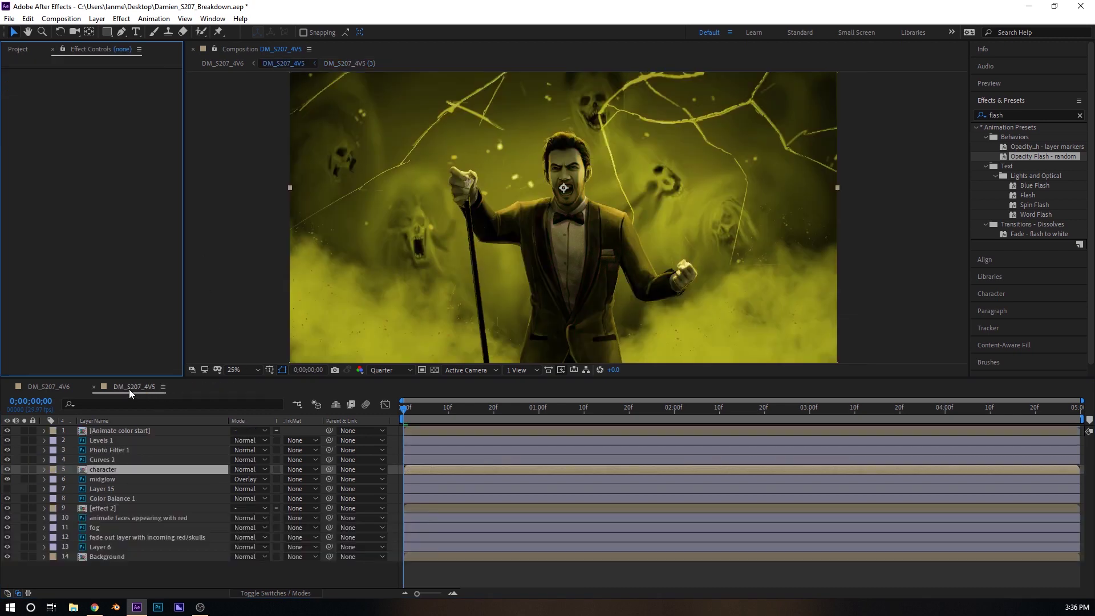
{"action": "left_click", "coordinate": [108, 480]}
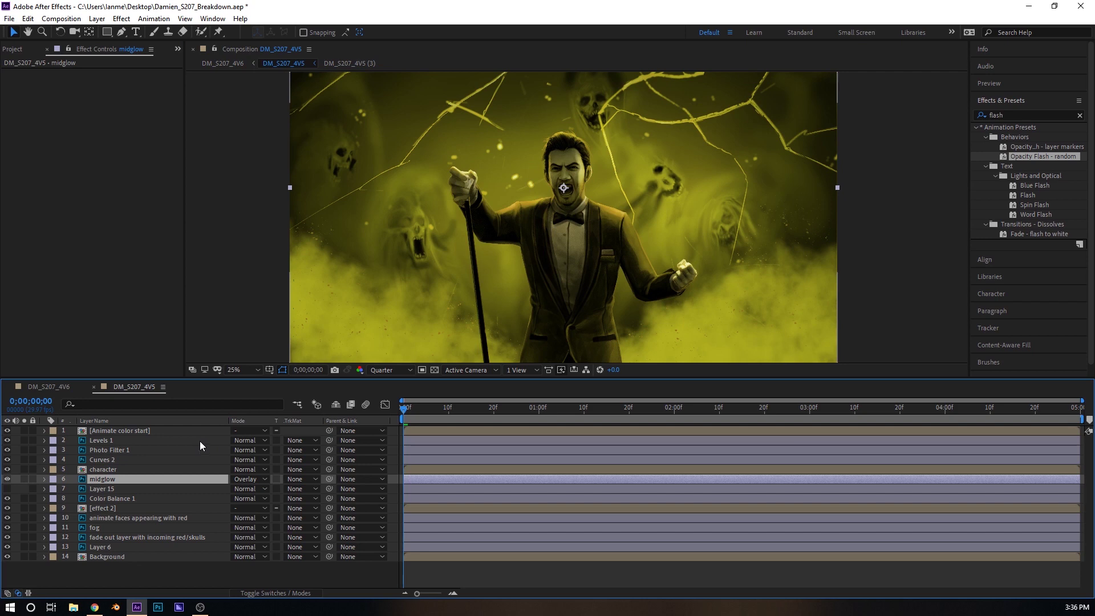
{"action": "key", "text": "ctrl+v"}
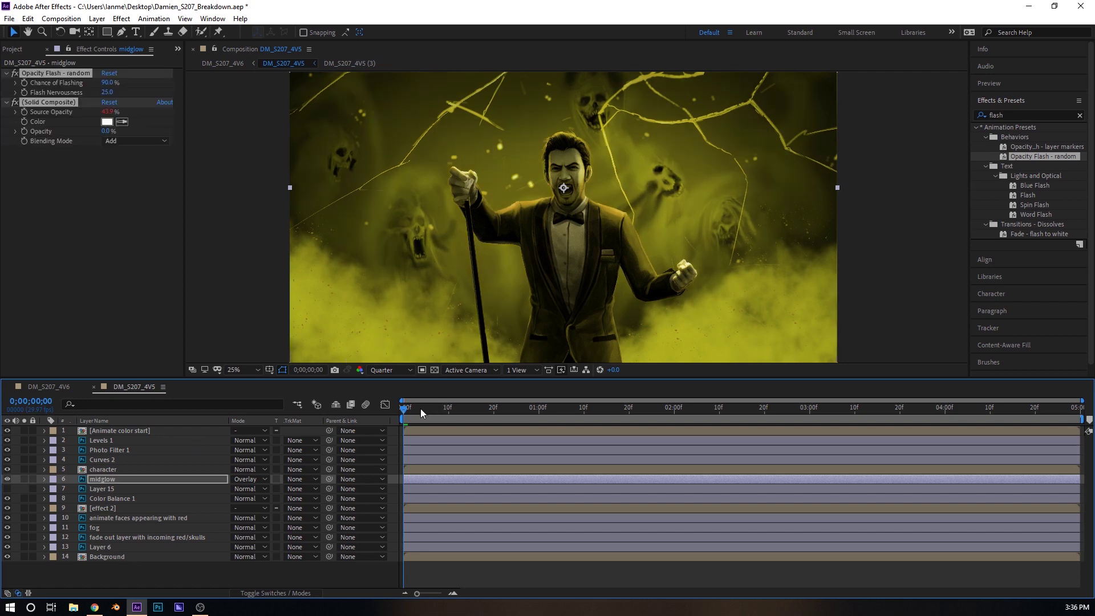
Play back DM_S207_4V5 from the start to preview the midglow flicker with the color change.
{"action": "left_click_drag", "start_coordinate": [417, 409], "coordinate": [300, 447]}
{"action": "key", "text": "space"}
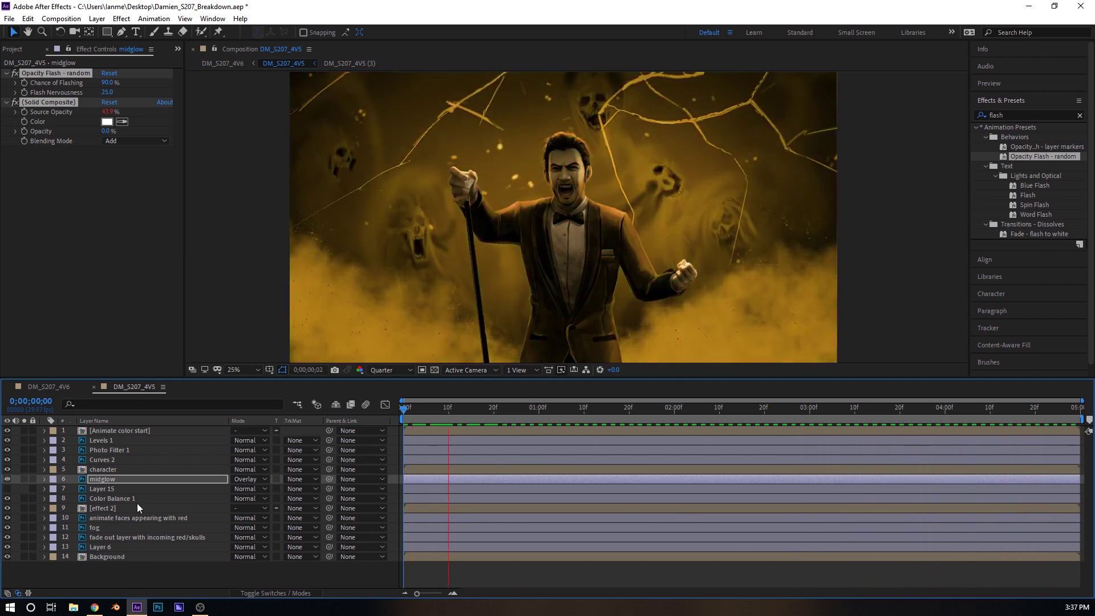
{"action": "key", "text": "space"}
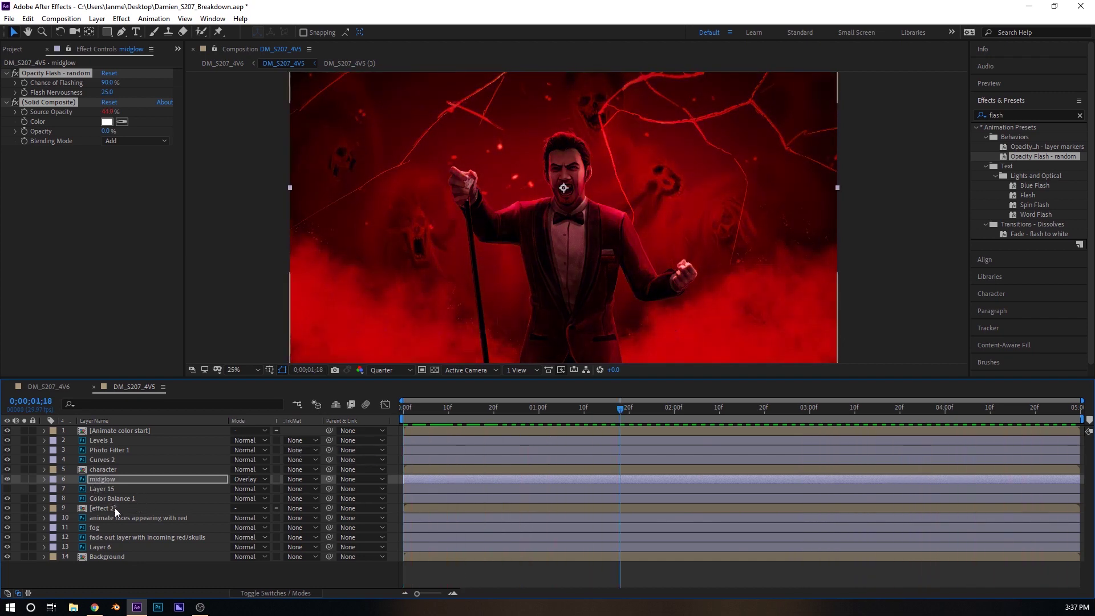
Keyframe the fog layer's scale from 100% at the start to about 110.8% width at 0;00;04;29.
{"action": "left_click", "coordinate": [114, 527]}
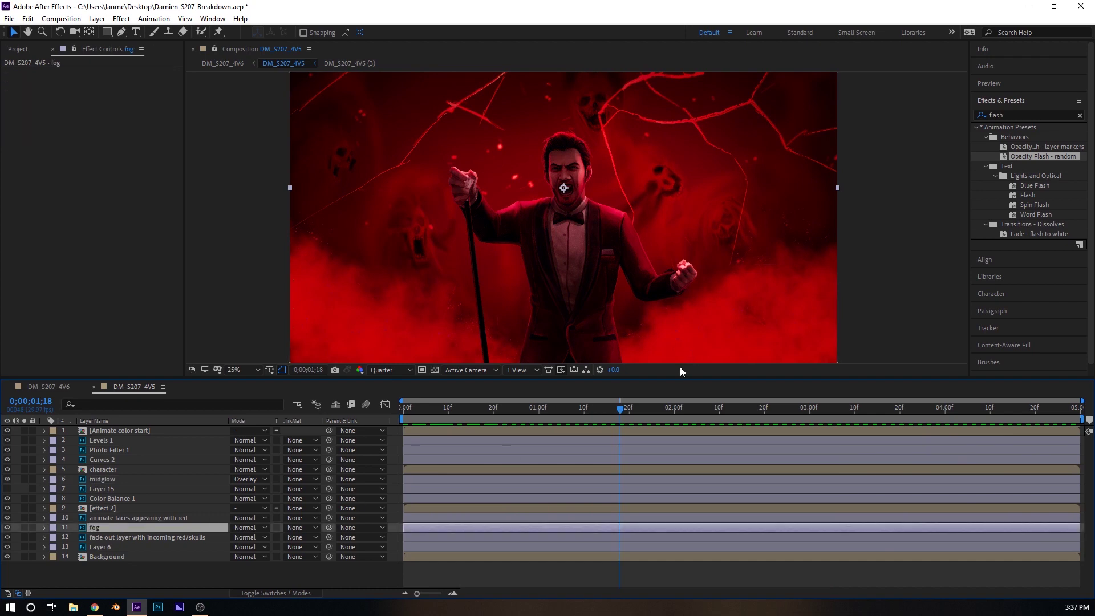
{"action": "left_click_drag", "start_coordinate": [610, 414], "coordinate": [317, 426]}
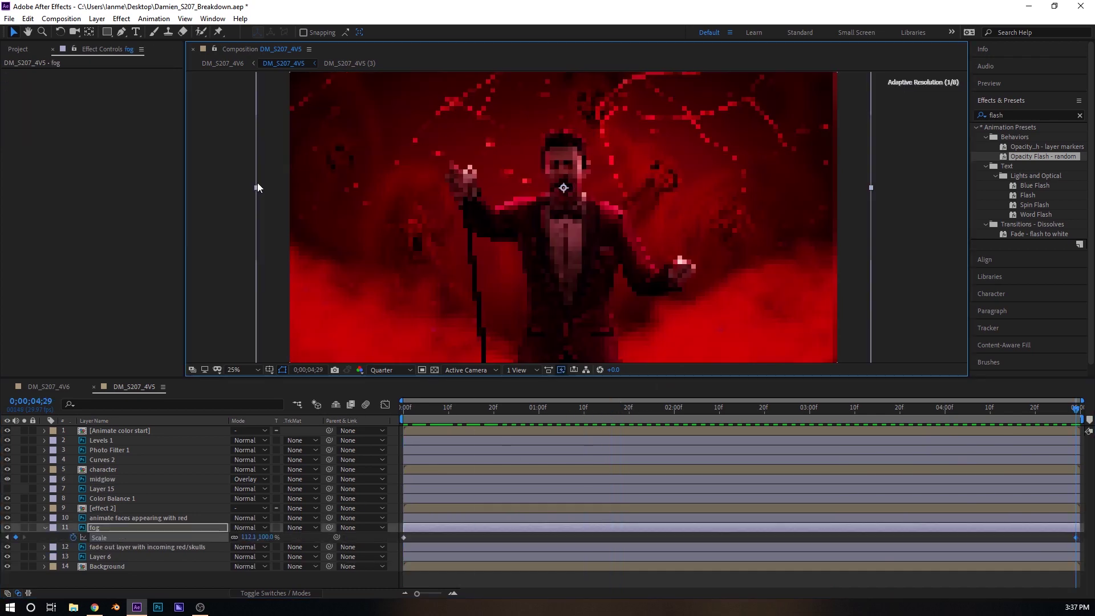
{"action": "left_click_drag", "start_coordinate": [258, 184], "coordinate": [261, 184]}
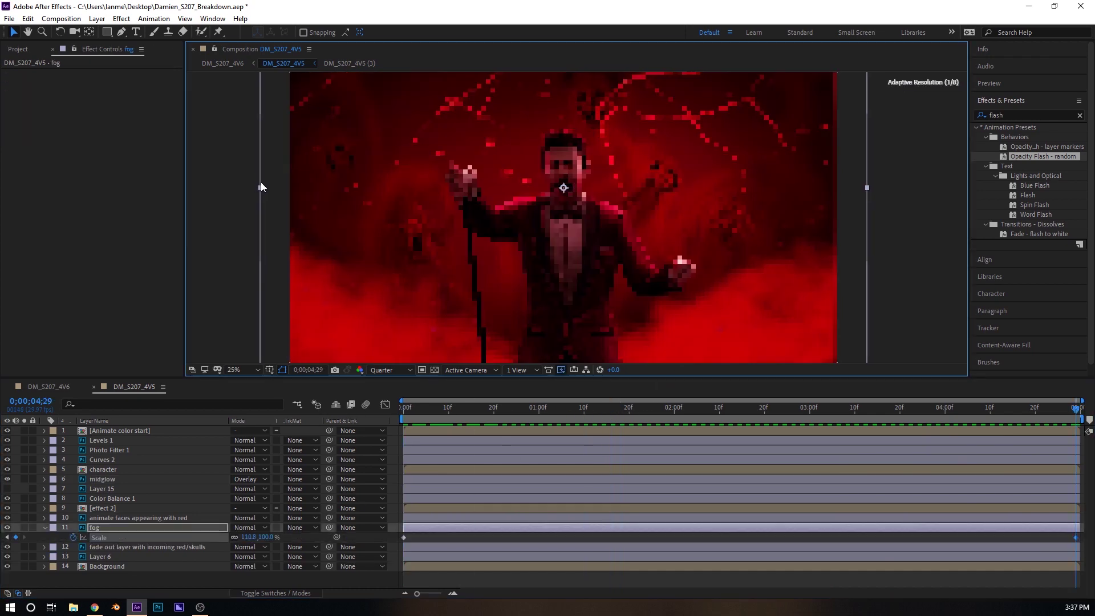
{"action": "left_click_drag", "start_coordinate": [501, 254], "coordinate": [489, 220]}
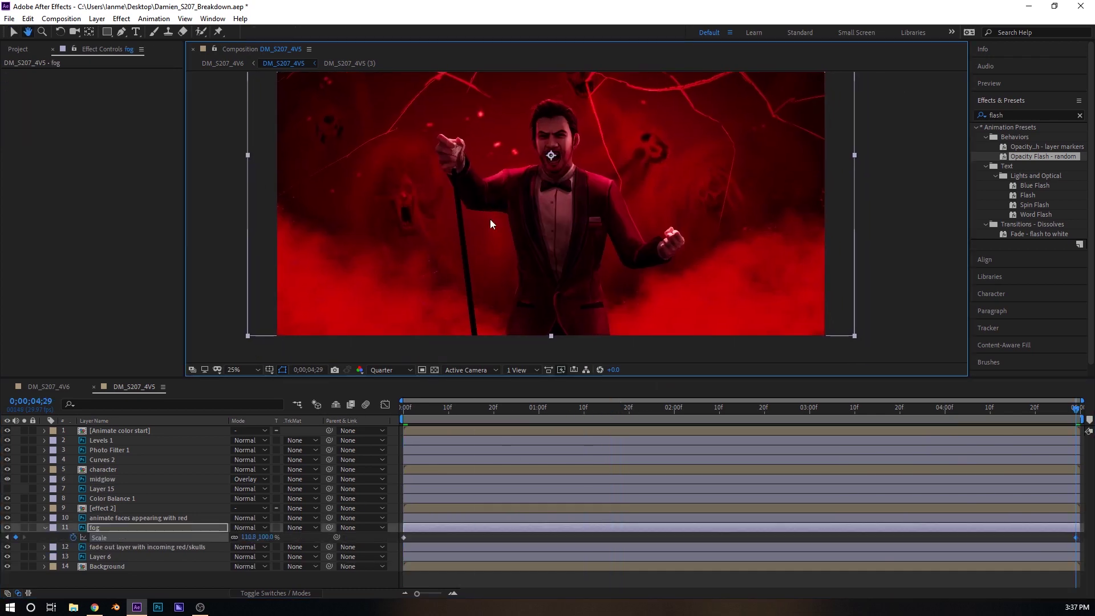
{"action": "left_click_drag", "start_coordinate": [415, 243], "coordinate": [414, 243]}
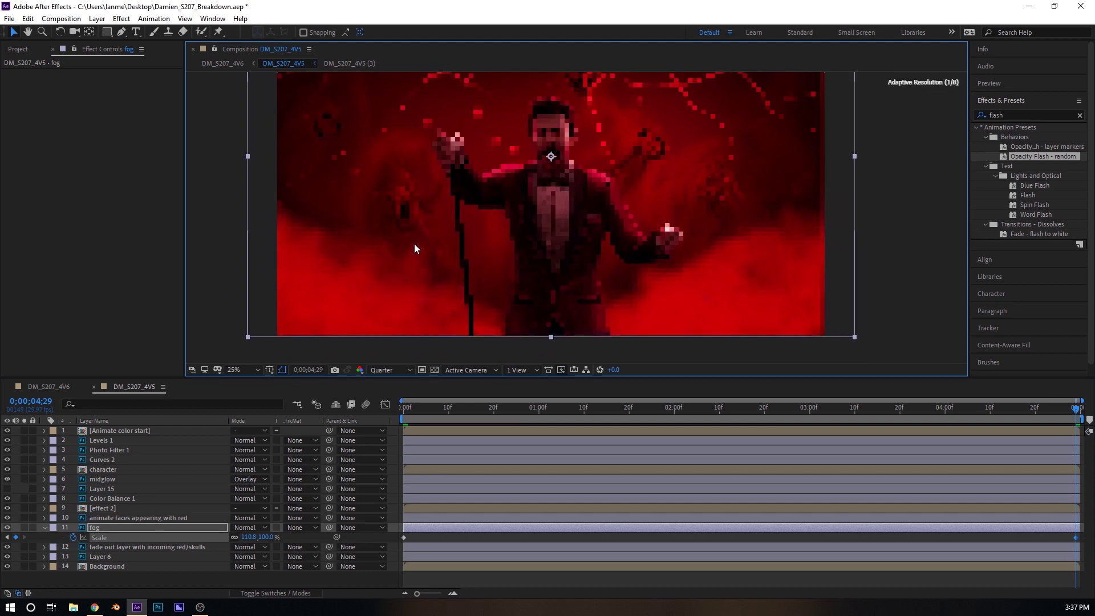
{"action": "key", "text": "space"}
{"action": "left_click_drag", "start_coordinate": [421, 243], "coordinate": [410, 267]}
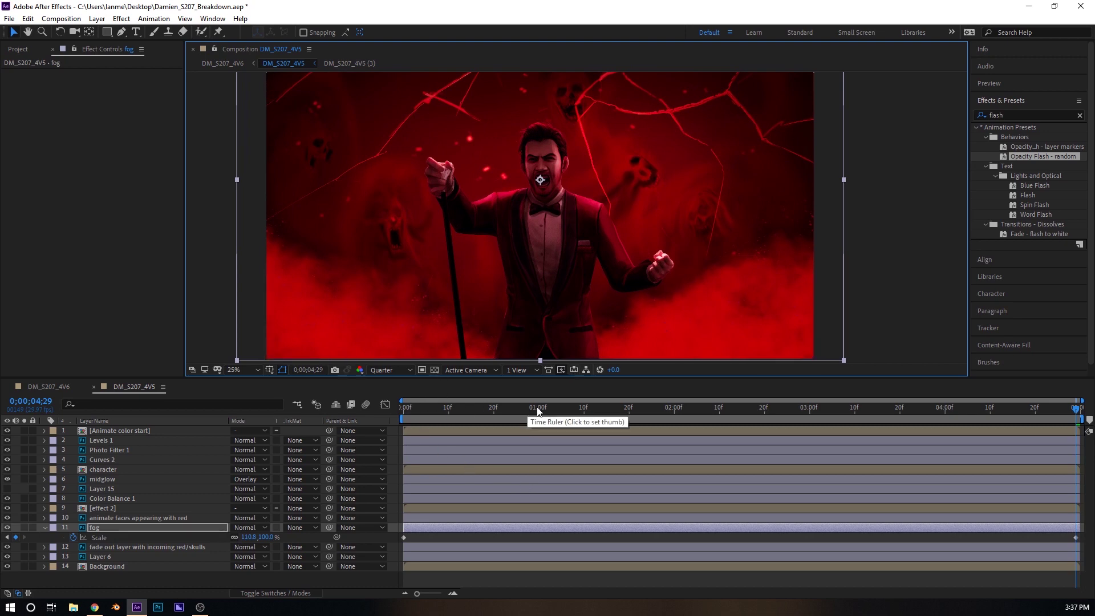
Play back the composition from the first frame to preview the fog's stretching.
{"action": "key", "text": "Home"}
{"action": "key", "text": "space"}
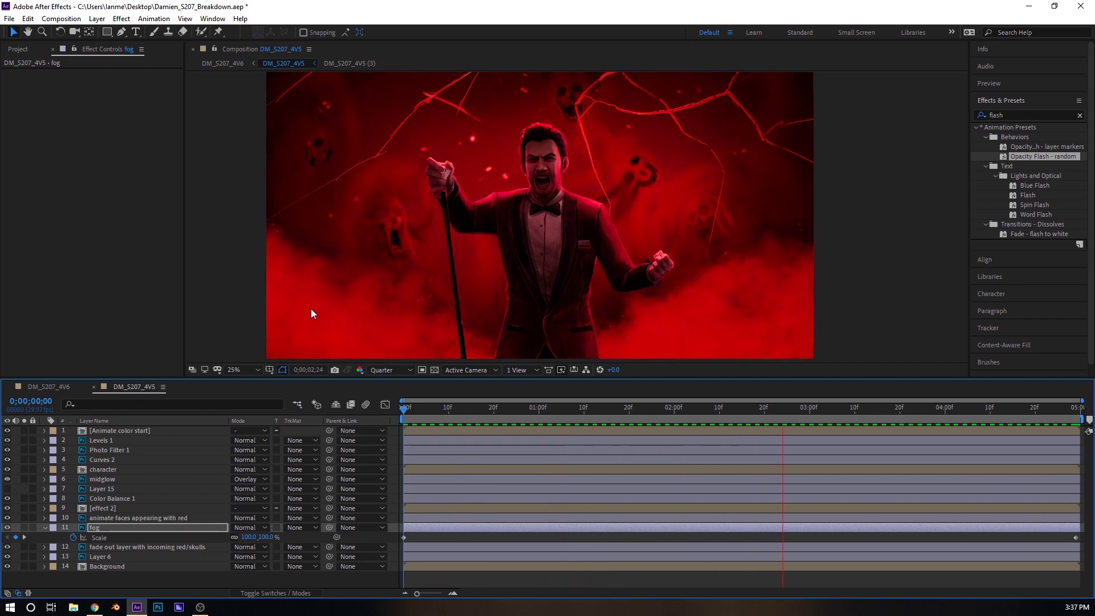
{"action": "key", "text": "space"}
Search the effects for "ripple" and apply the Distort Ripple effect to the fog layer.
{"action": "left_click", "coordinate": [1080, 115]}
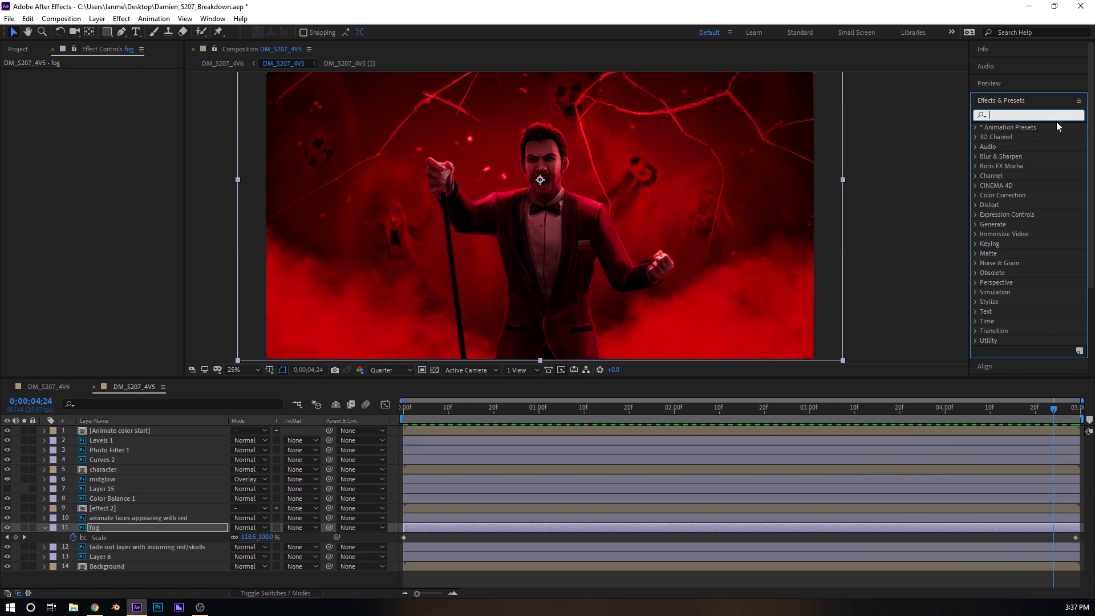
{"action": "type", "text": "ripple"}
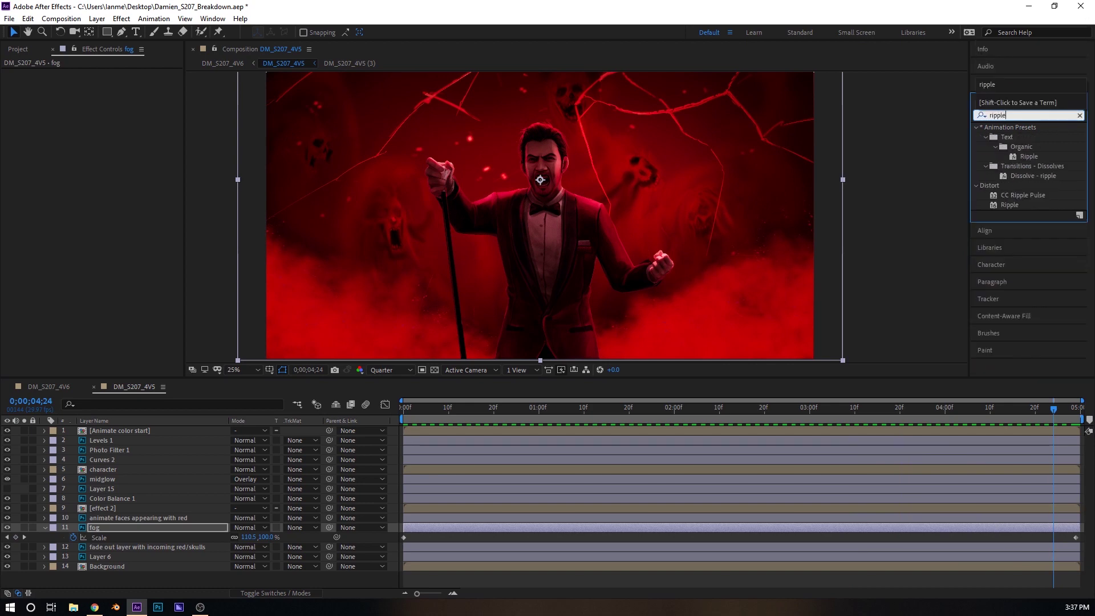
{"action": "left_click_drag", "start_coordinate": [1008, 205], "coordinate": [119, 528]}
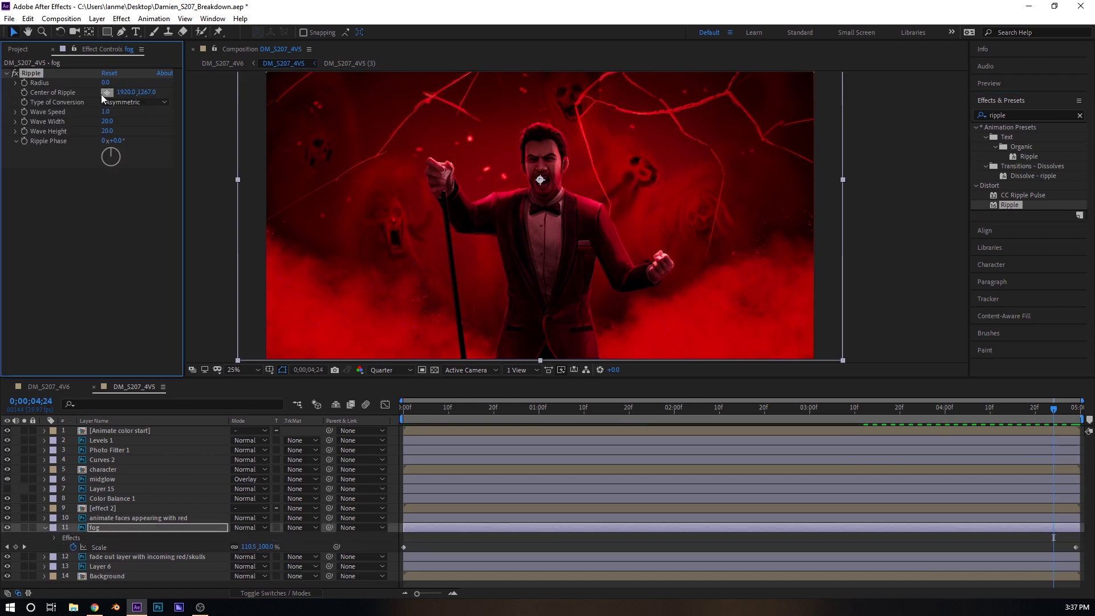
Play back DM_S207_4V5 from the first frame to preview the fog's ripple distortion.
{"action": "left_click_drag", "start_coordinate": [416, 409], "coordinate": [391, 413]}
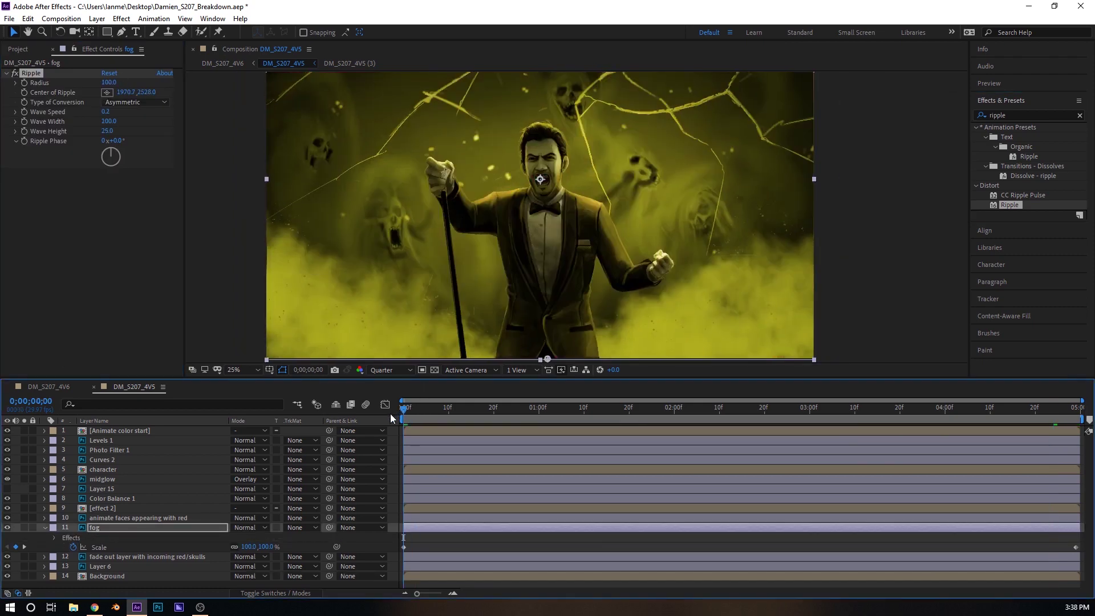
{"action": "key", "text": "space"}
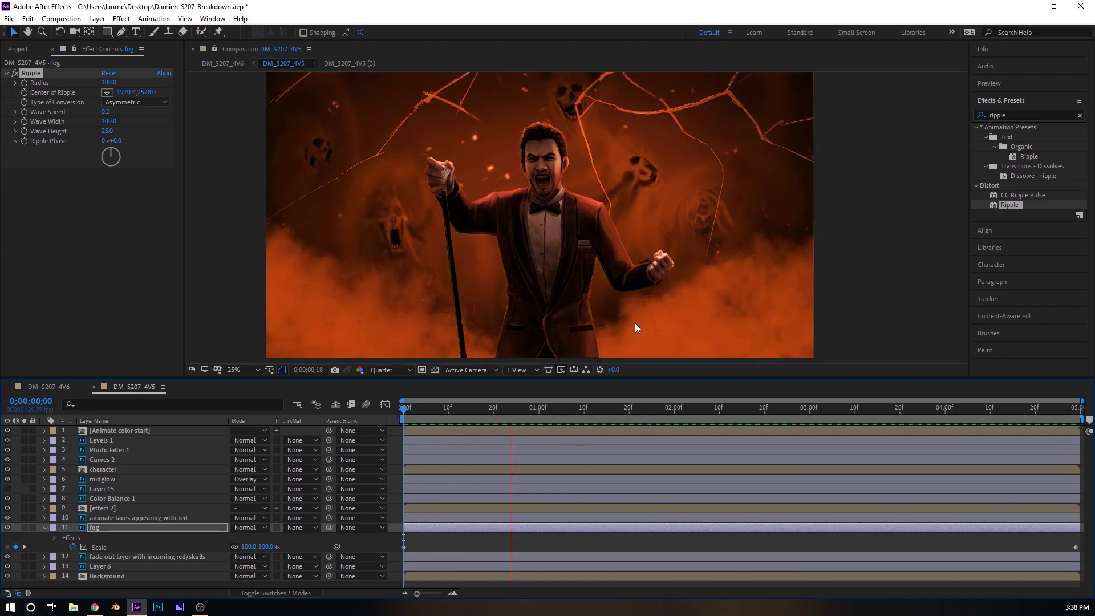
{"action": "left_click", "coordinate": [512, 407]}
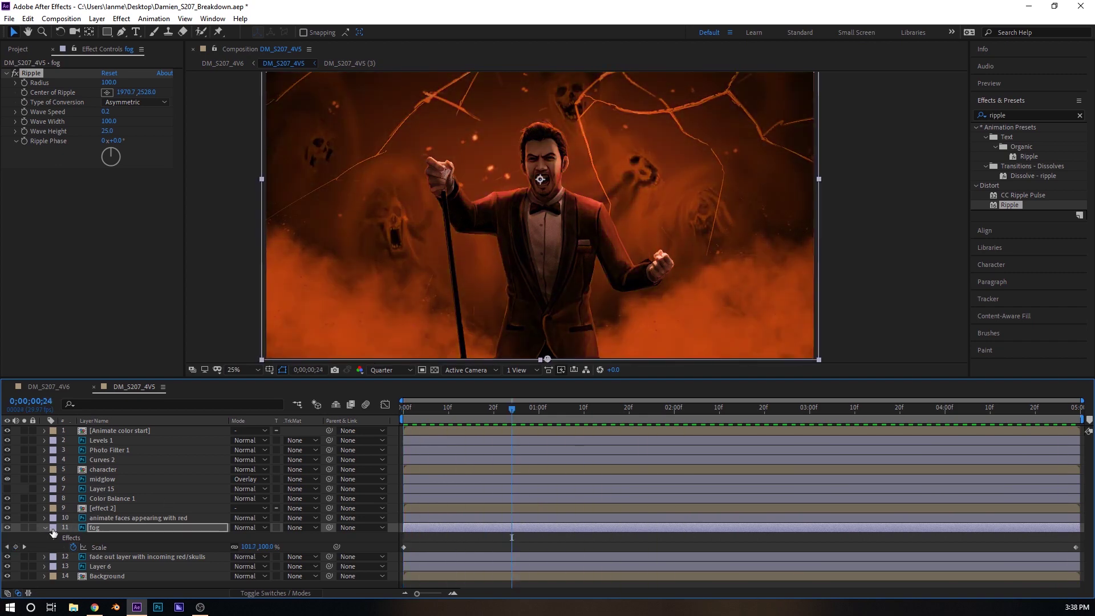
Collapse the fog layer and toggle the visibility of the "fade out layer with incoming red/skulls" layer to see what it hides.
{"action": "left_click", "coordinate": [48, 530]}
{"action": "left_click", "coordinate": [46, 528]}
{"action": "left_click", "coordinate": [95, 536]}
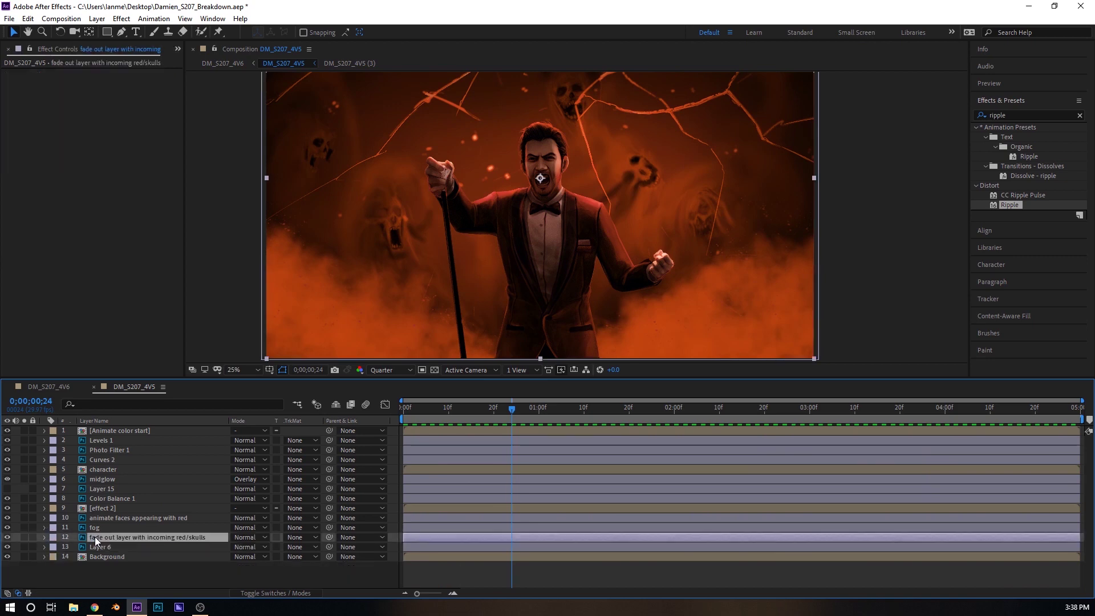
{"action": "left_click", "coordinate": [7, 538]}
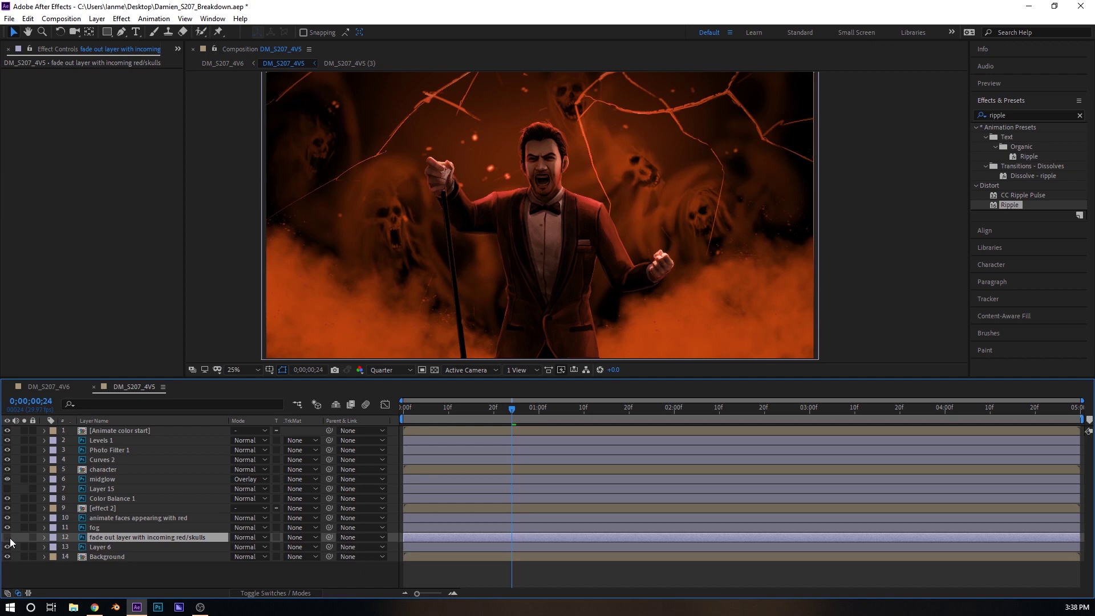
{"action": "left_click", "coordinate": [7, 537]}
Keyframe the opacity of the "fade out layer with incoming red/skulls" layer from 100% at about frame 10 to 0% at 0;00;03;20.
{"action": "left_click", "coordinate": [584, 410]}
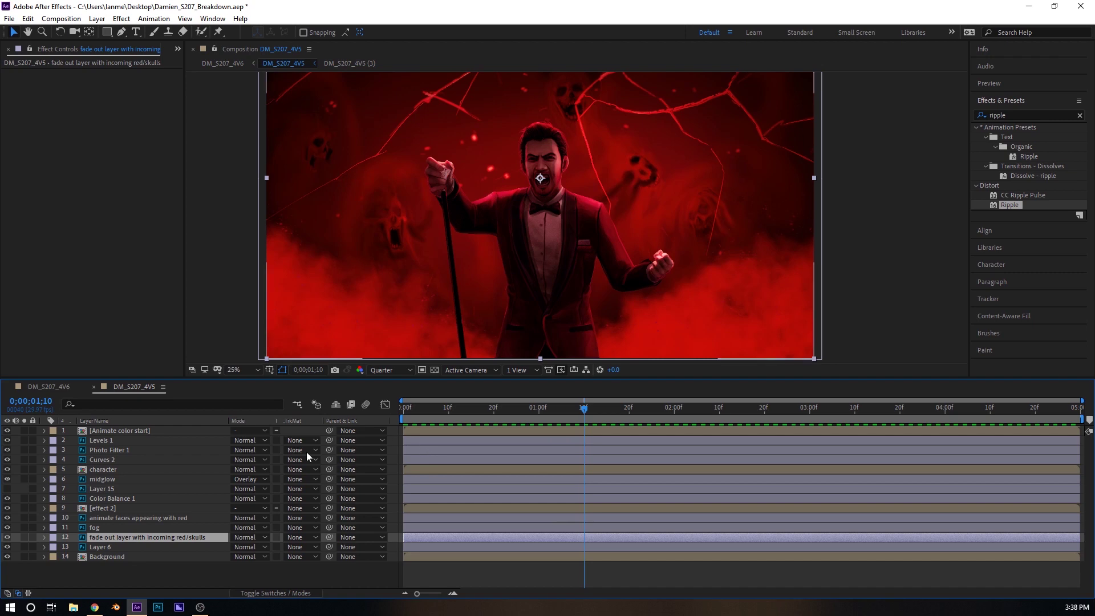
{"action": "mouse_move", "coordinate": [584, 409]}
{"action": "left_mouse_down"}
{"action": "mouse_move", "coordinate": [537, 410]}
{"action": "mouse_move", "coordinate": [584, 410]}
{"action": "left_mouse_up"}
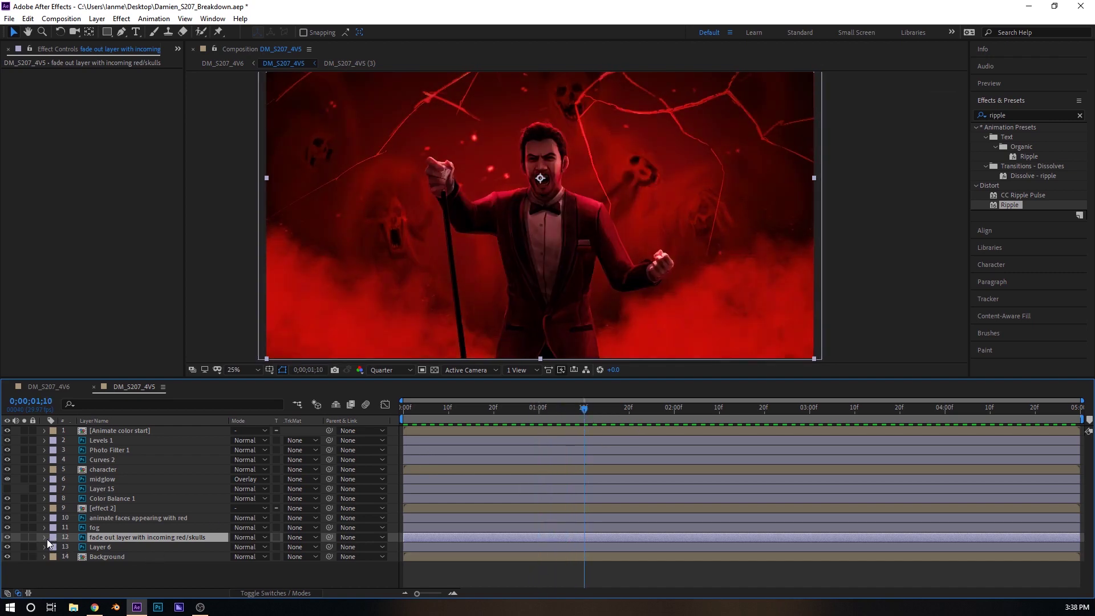
{"action": "key", "text": "t"}
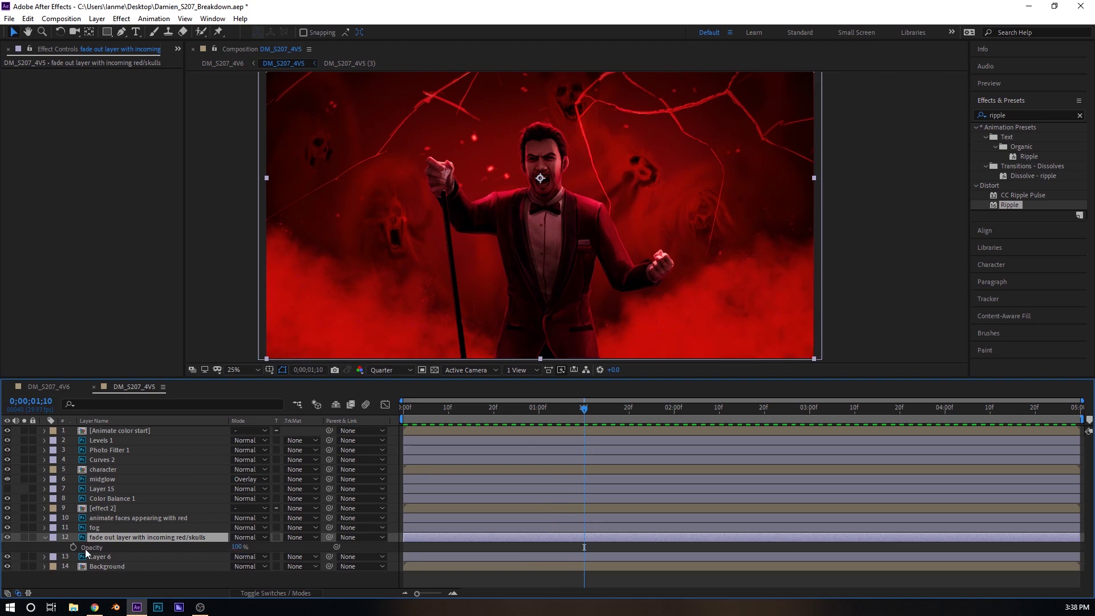
{"action": "left_click", "coordinate": [73, 547]}
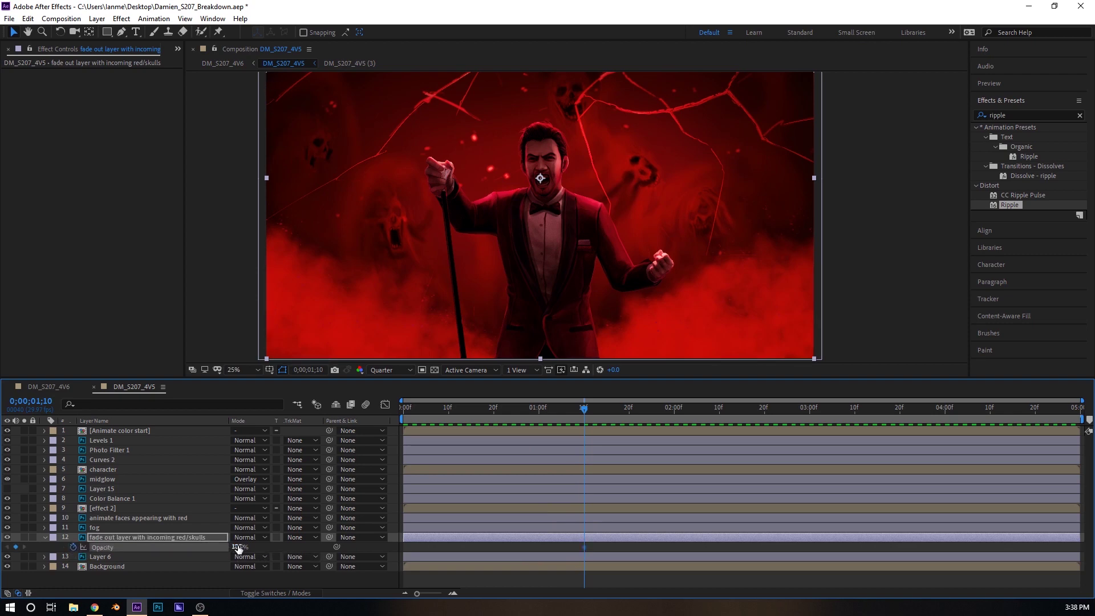
{"action": "left_click", "coordinate": [237, 548]}
{"action": "left_click_drag", "start_coordinate": [496, 410], "coordinate": [450, 419]}
{"action": "left_click_drag", "start_coordinate": [494, 548], "coordinate": [449, 550]}
{"action": "left_click_drag", "start_coordinate": [579, 407], "coordinate": [901, 426]}
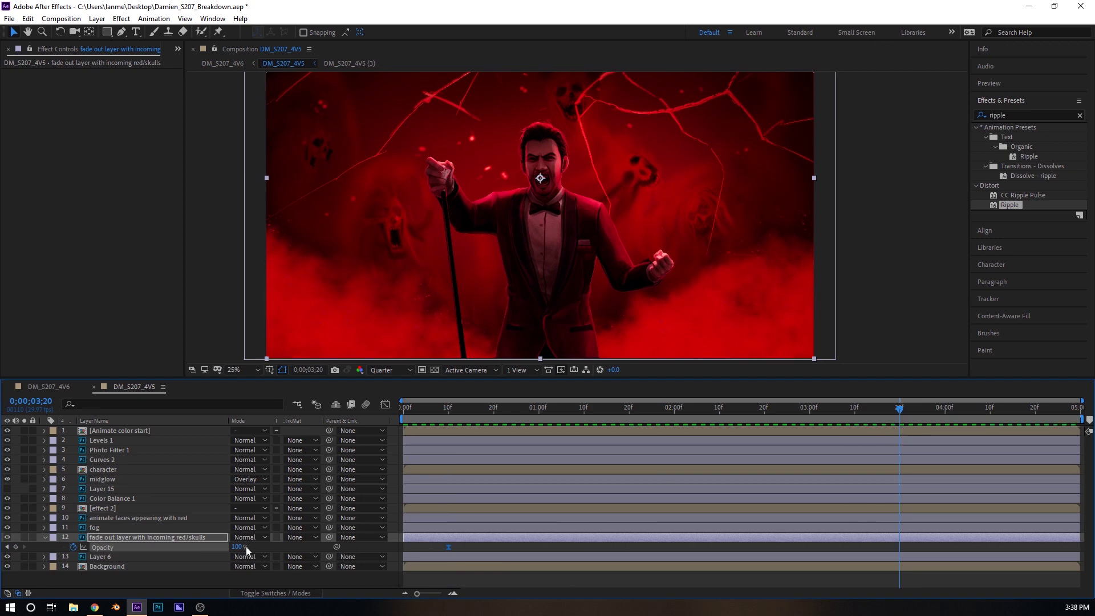
{"action": "left_click_drag", "start_coordinate": [237, 548], "coordinate": [95, 606]}
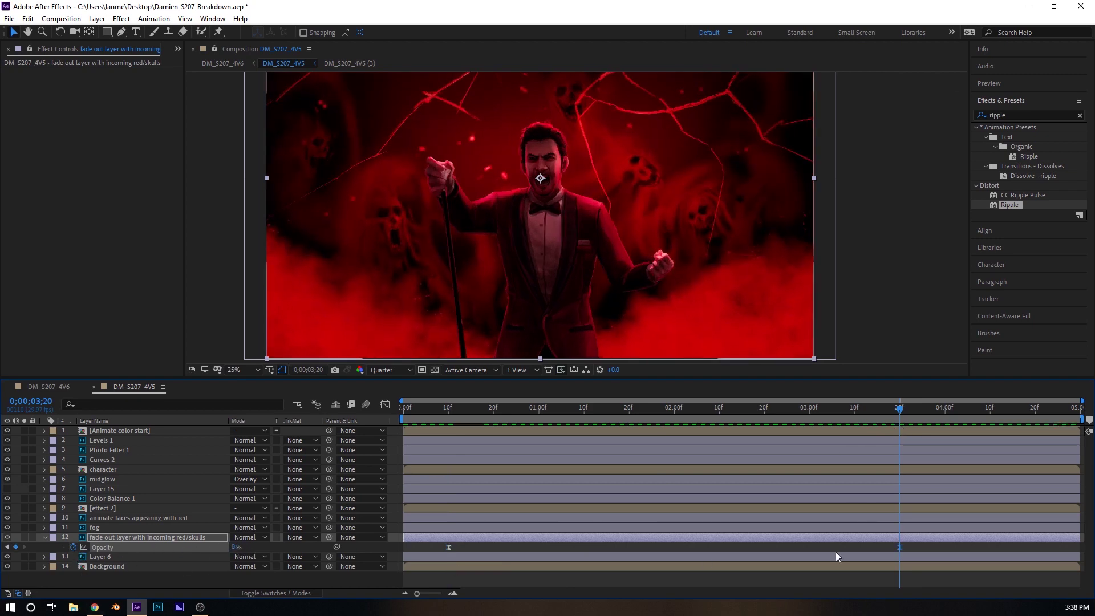
Play back the composition from the first frame to preview the skulls' reveal, and collapse the fade-out layer's properties.
{"action": "left_click_drag", "start_coordinate": [881, 408], "coordinate": [368, 481]}
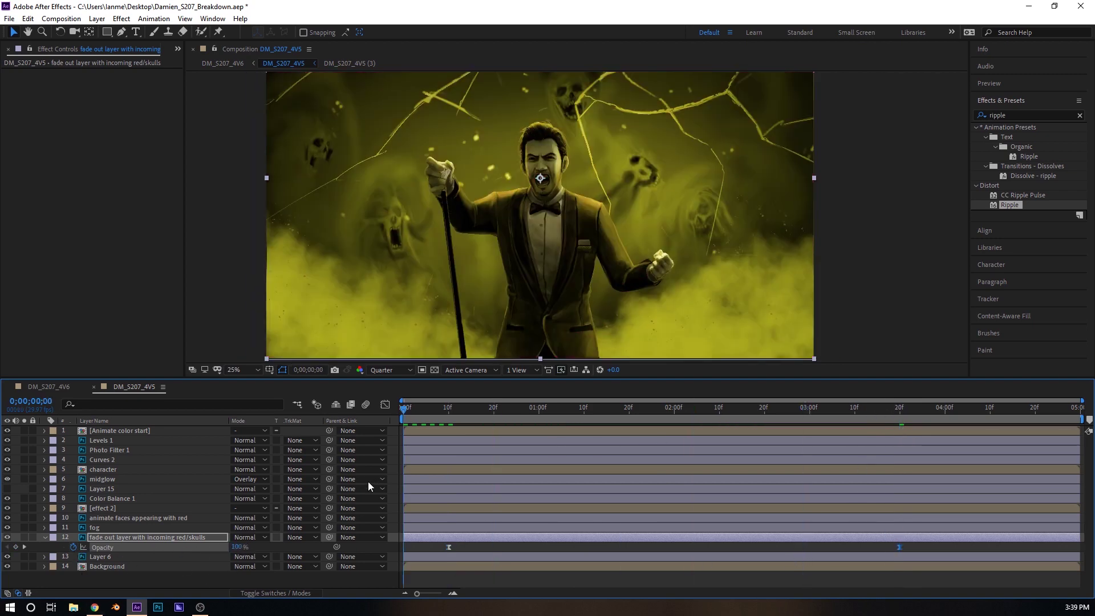
{"action": "key", "text": "space"}
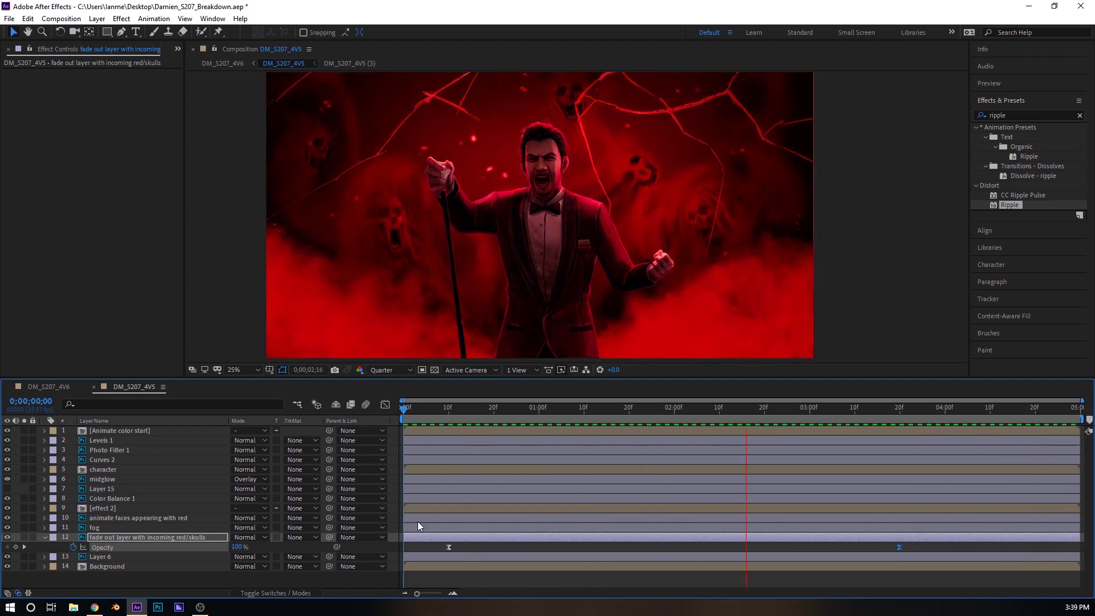
{"action": "key", "text": "space"}
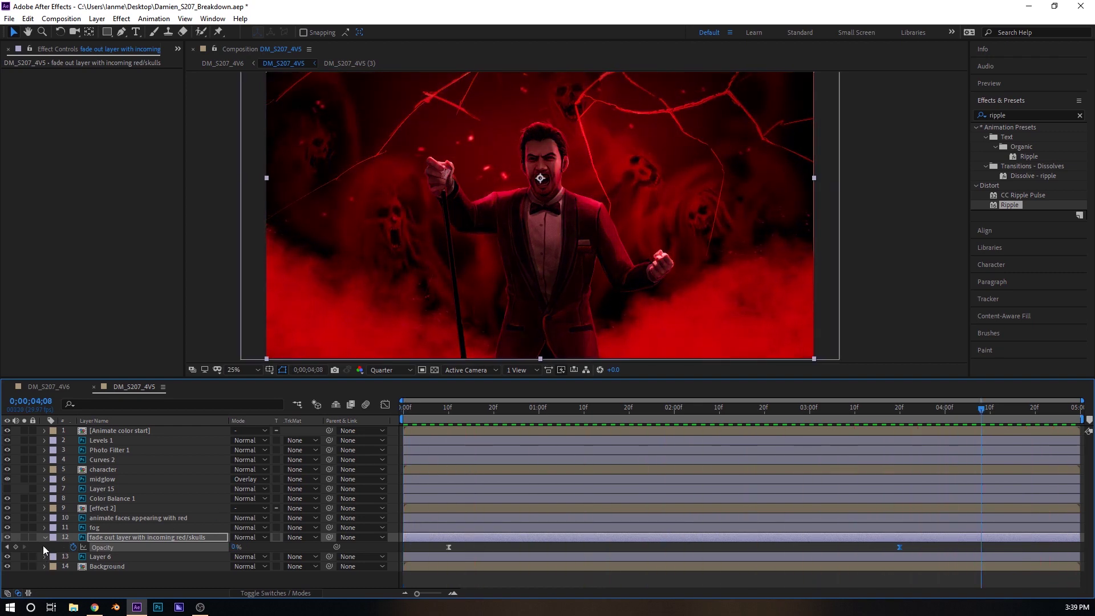
{"action": "left_click", "coordinate": [44, 536]}
Open the effect 2 precomposition, search the effects for "noise" and apply the Noise effect to its CRACK layer at the first frame.
{"action": "left_click", "coordinate": [108, 508]}
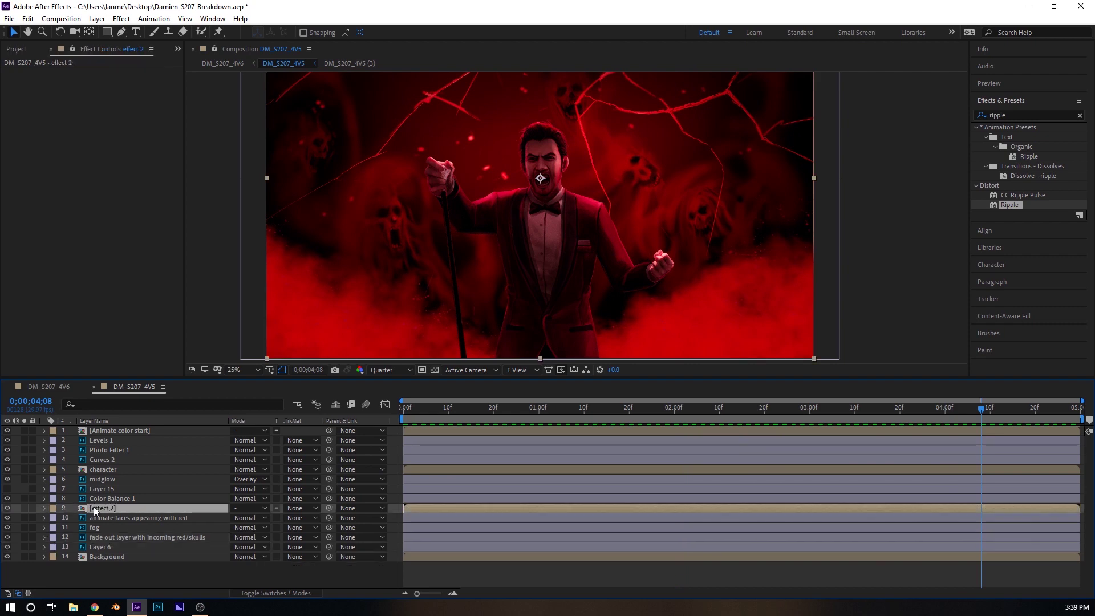
{"action": "double_click", "coordinate": [115, 508]}
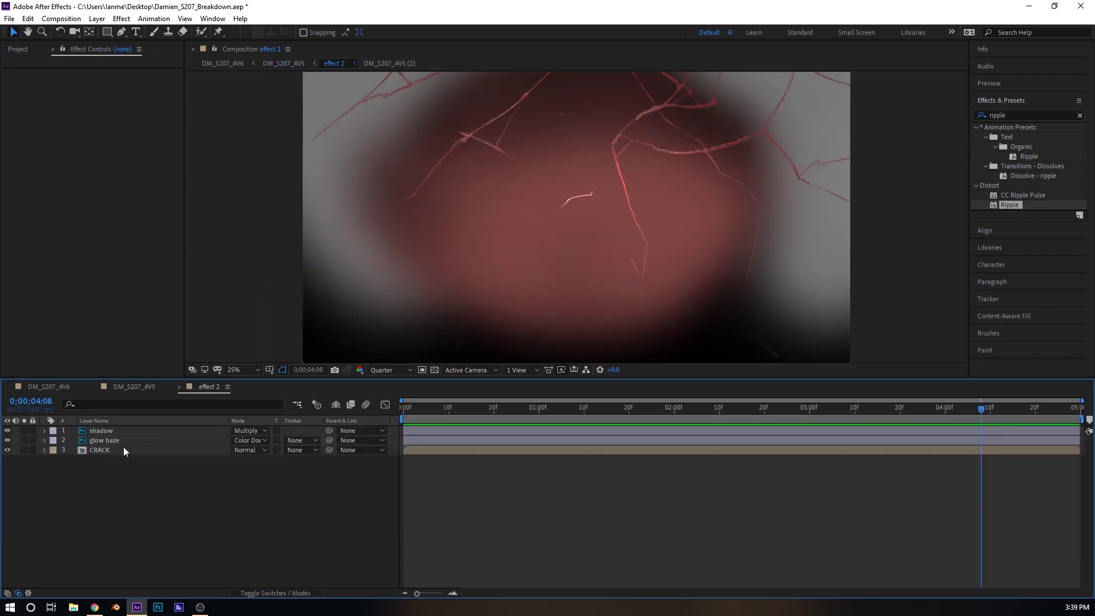
{"action": "left_click_drag", "start_coordinate": [591, 412], "coordinate": [333, 425]}
{"action": "left_click", "coordinate": [104, 449]}
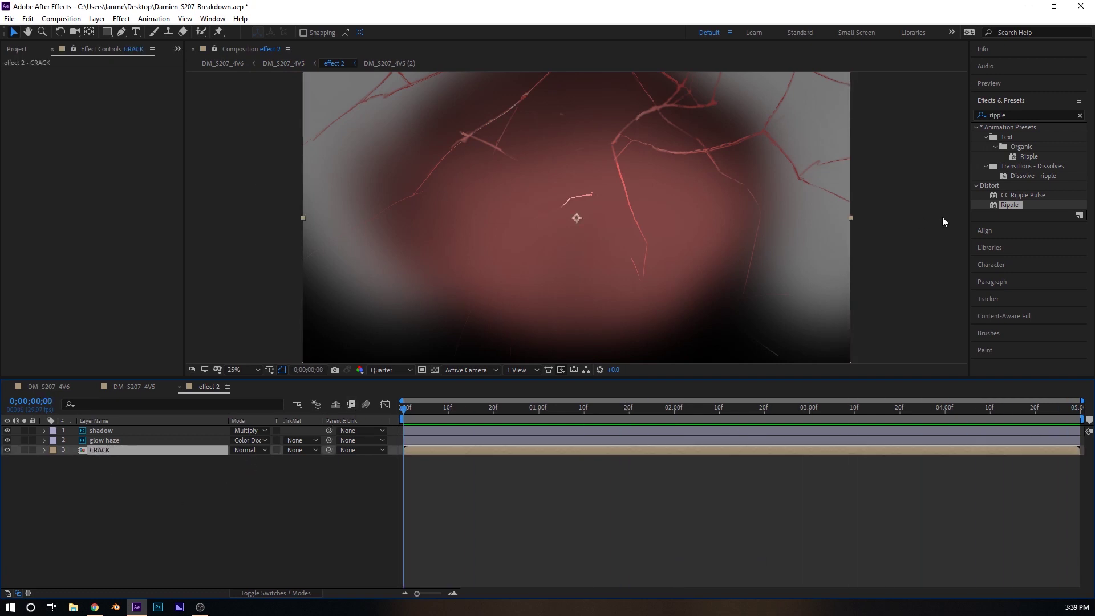
{"action": "left_click", "coordinate": [1079, 115]}
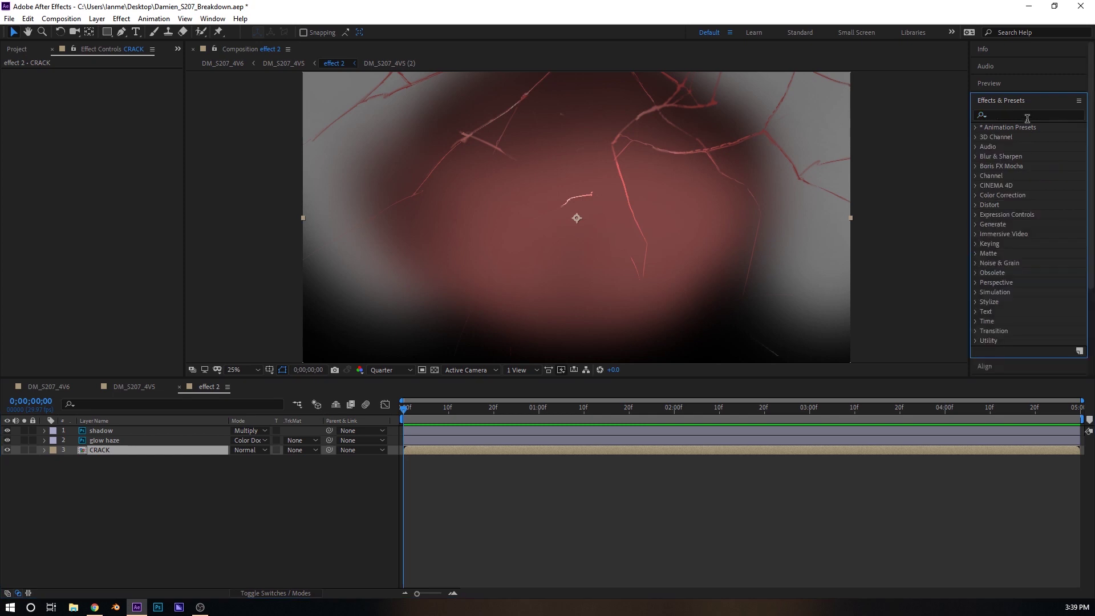
{"action": "left_click", "coordinate": [1030, 116]}
{"action": "type", "text": "noise"}
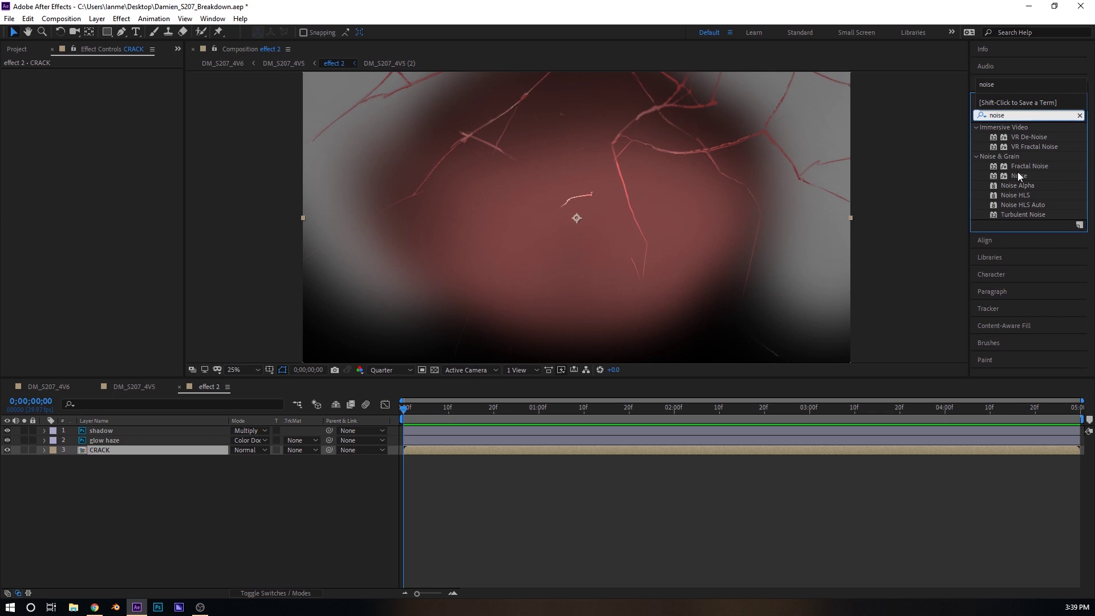
{"action": "left_click_drag", "start_coordinate": [1019, 176], "coordinate": [115, 452]}
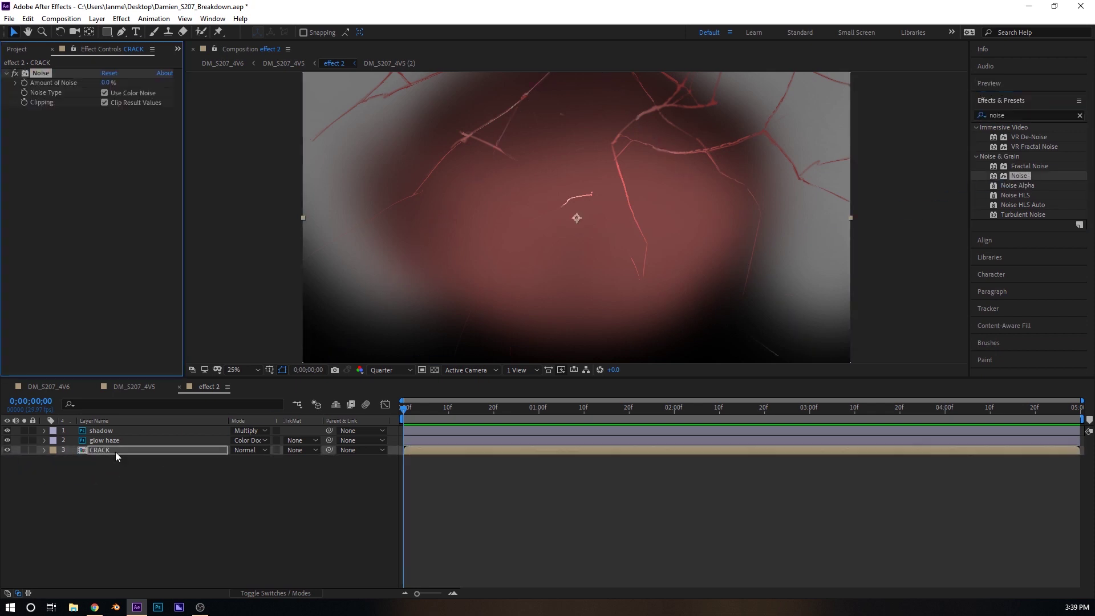
Set the CRACK layer's amount of noise to 100% with color noise off, and play back effect 2 to check the cracks.
{"action": "left_click", "coordinate": [104, 92]}
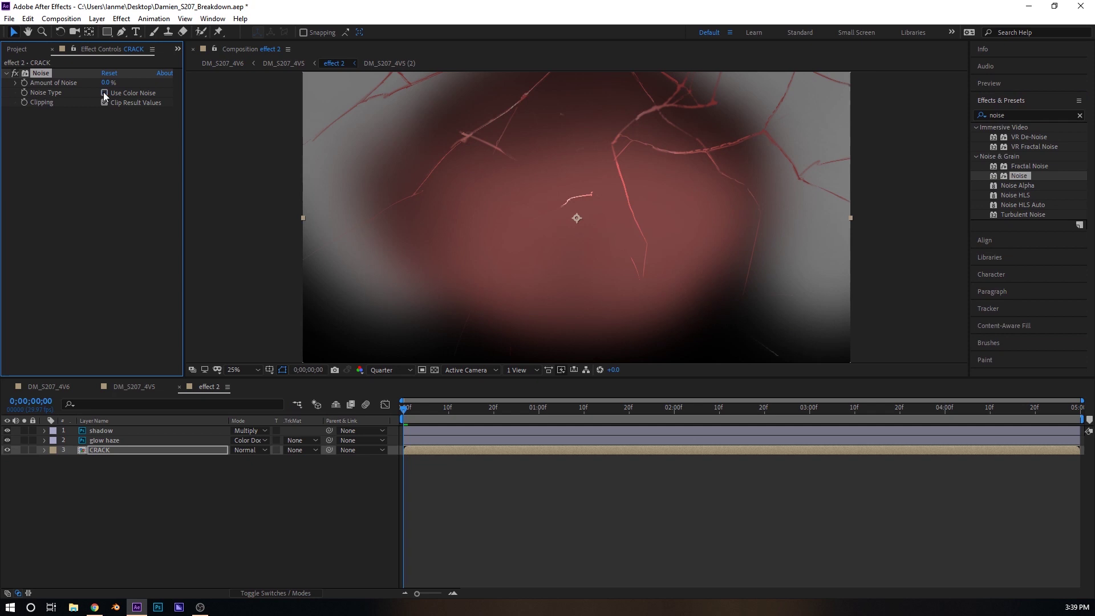
{"action": "left_click_drag", "start_coordinate": [105, 84], "coordinate": [543, 147]}
{"action": "scroll", "coordinate": [679, 194], "scroll_direction": "up", "scroll_amount": 2}
{"action": "key", "text": "space"}
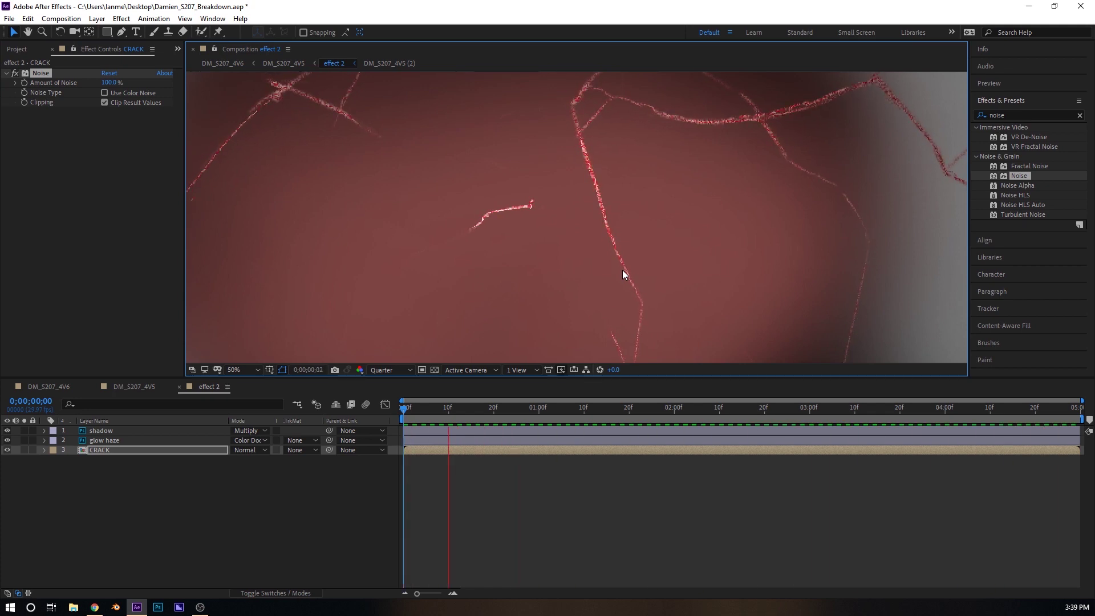
{"action": "scroll", "coordinate": [391, 186], "scroll_direction": "down", "scroll_amount": 1}
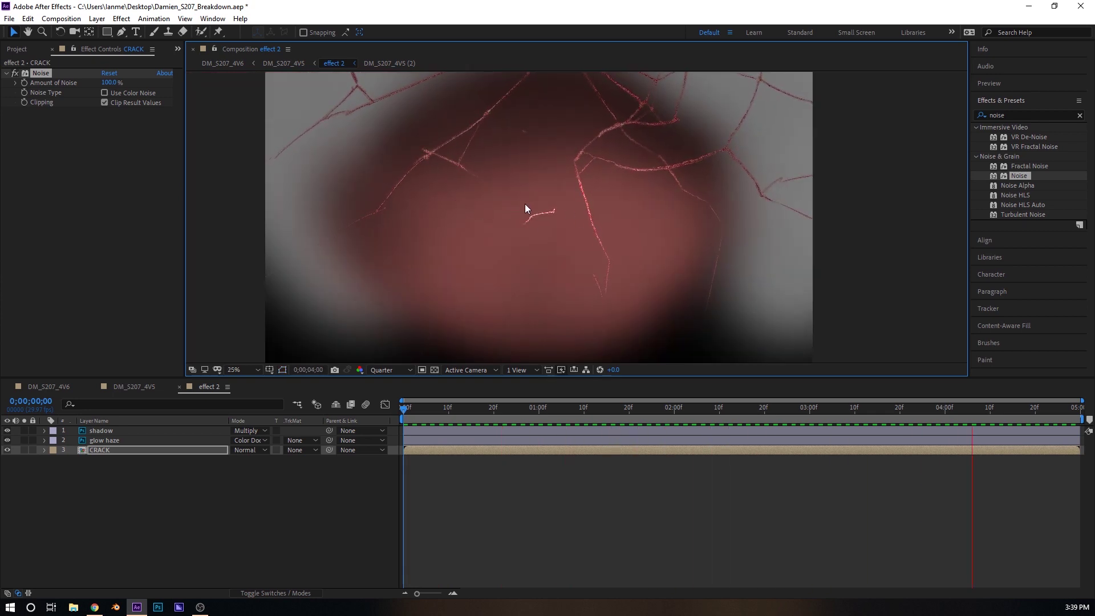
{"action": "key", "text": "space"}
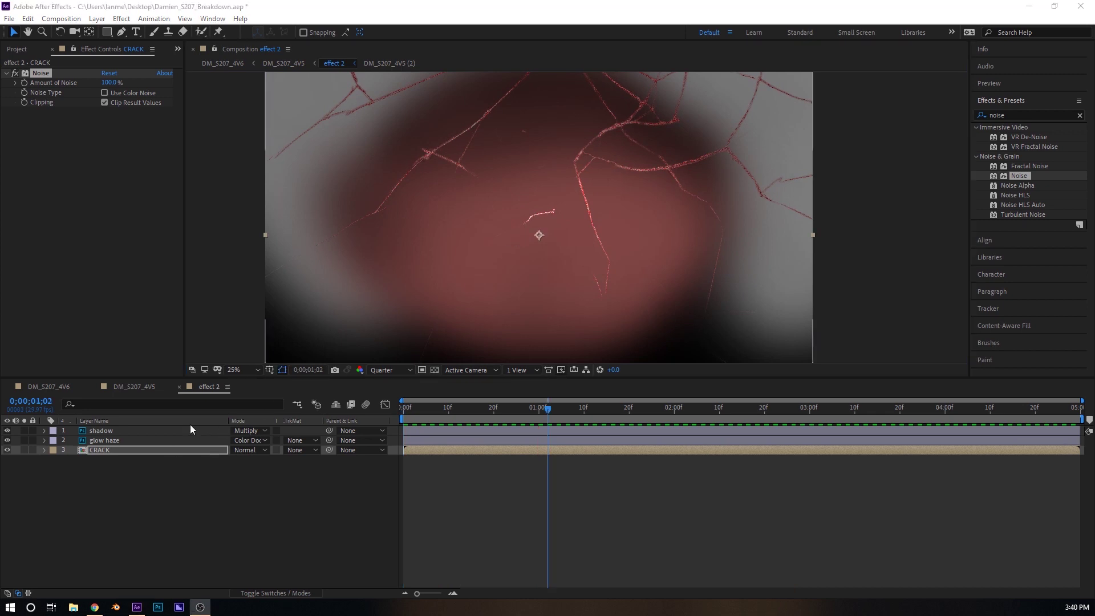
Close the effect 2 composition and play back DM_S207_4V5 from the start to preview the flickering cracks.
{"action": "left_click", "coordinate": [134, 386]}
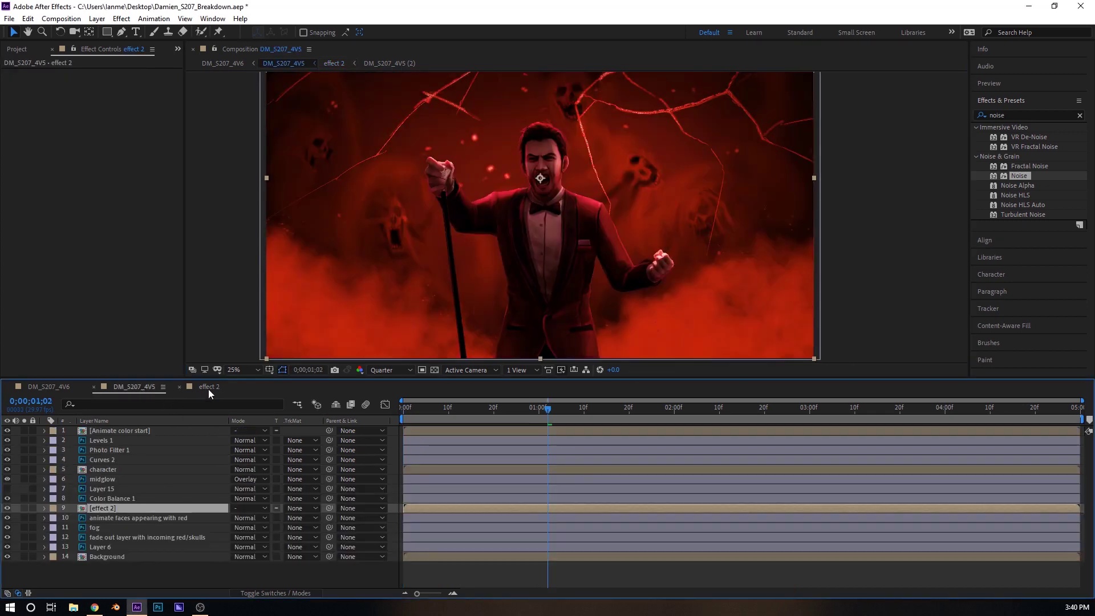
{"action": "left_click", "coordinate": [200, 386]}
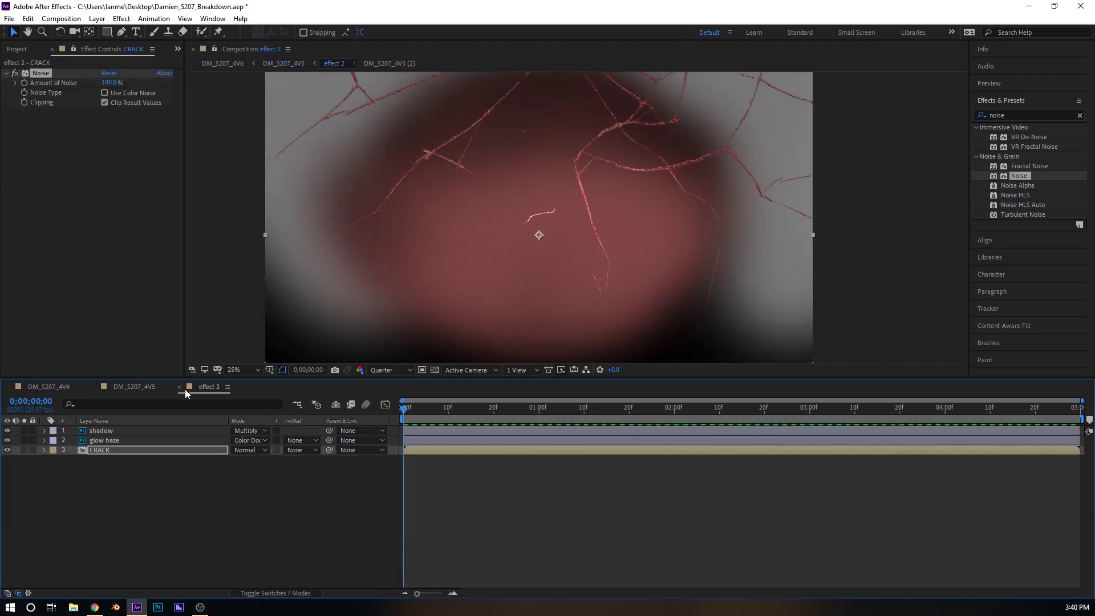
{"action": "left_click", "coordinate": [179, 388]}
{"action": "key", "text": "space"}
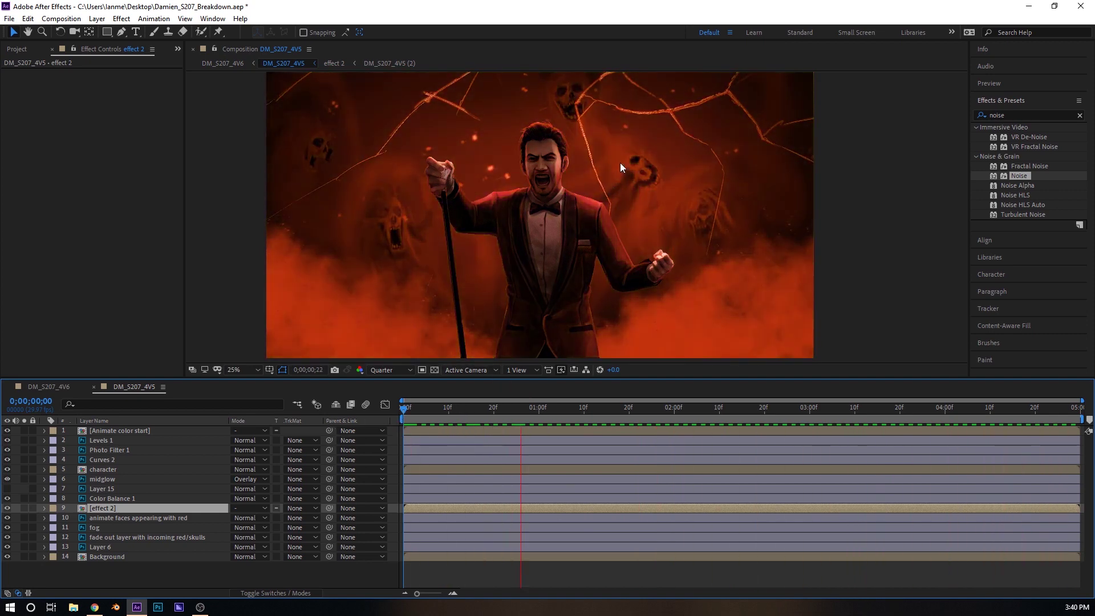
{"action": "key", "text": "space"}
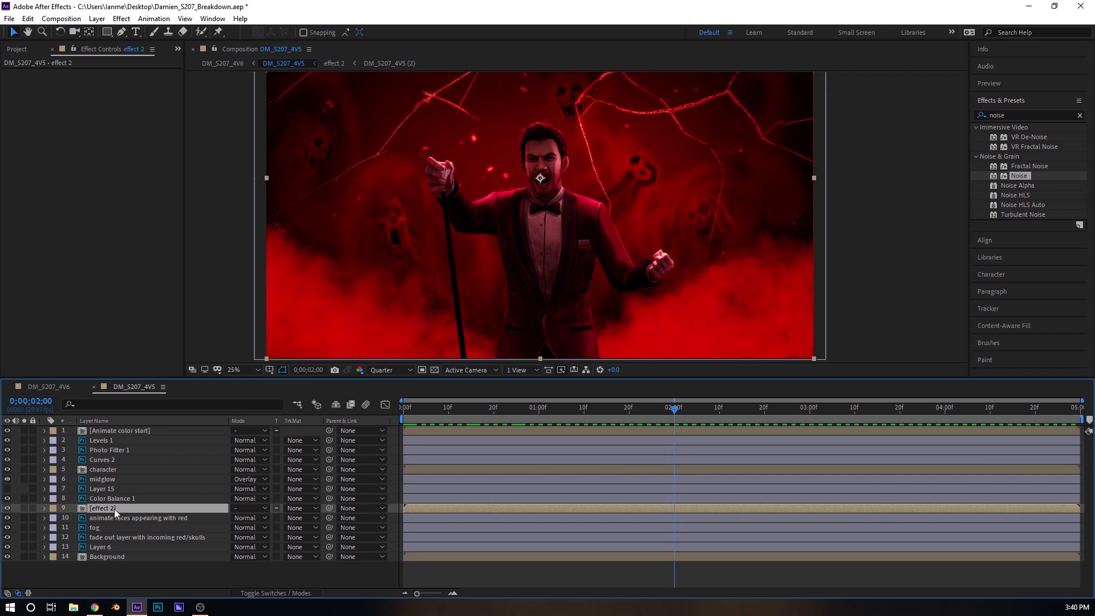
Reopen effect 2, add the Screen Glitch stock footage beneath the CRACK layer, and enlarge it to cover the whole frame.
{"action": "double_click", "coordinate": [111, 512]}
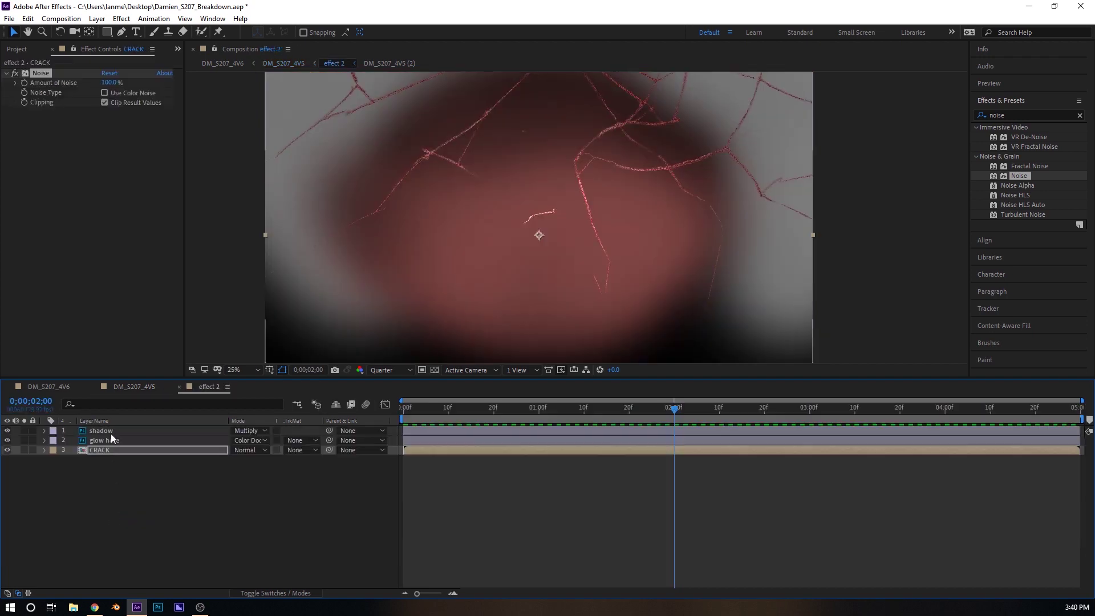
{"action": "left_click", "coordinate": [112, 490]}
{"action": "left_click", "coordinate": [12, 49]}
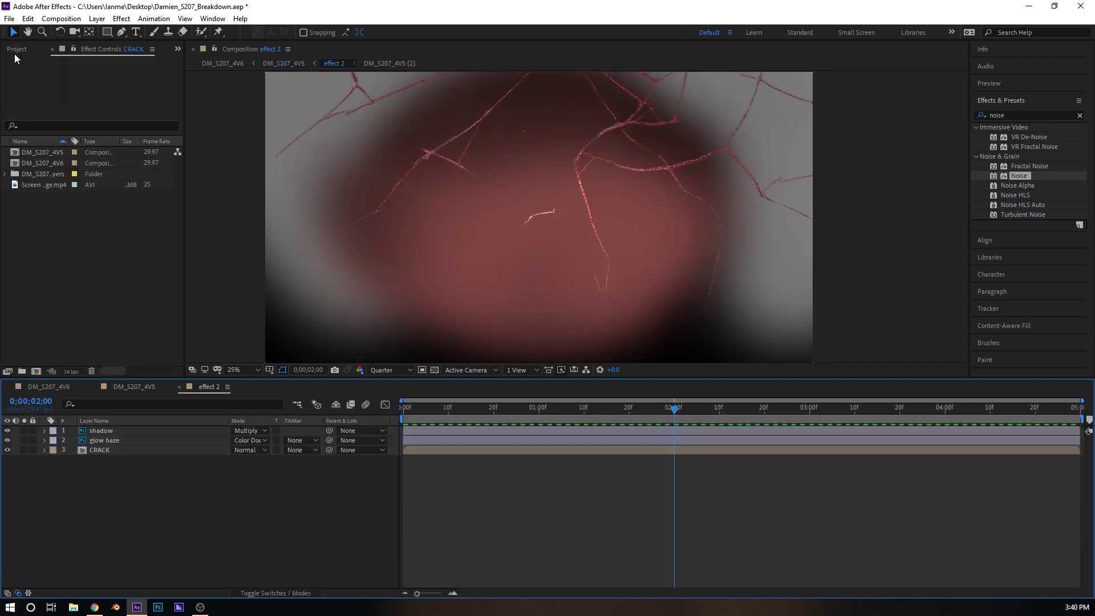
{"action": "left_click_drag", "start_coordinate": [44, 183], "coordinate": [143, 522]}
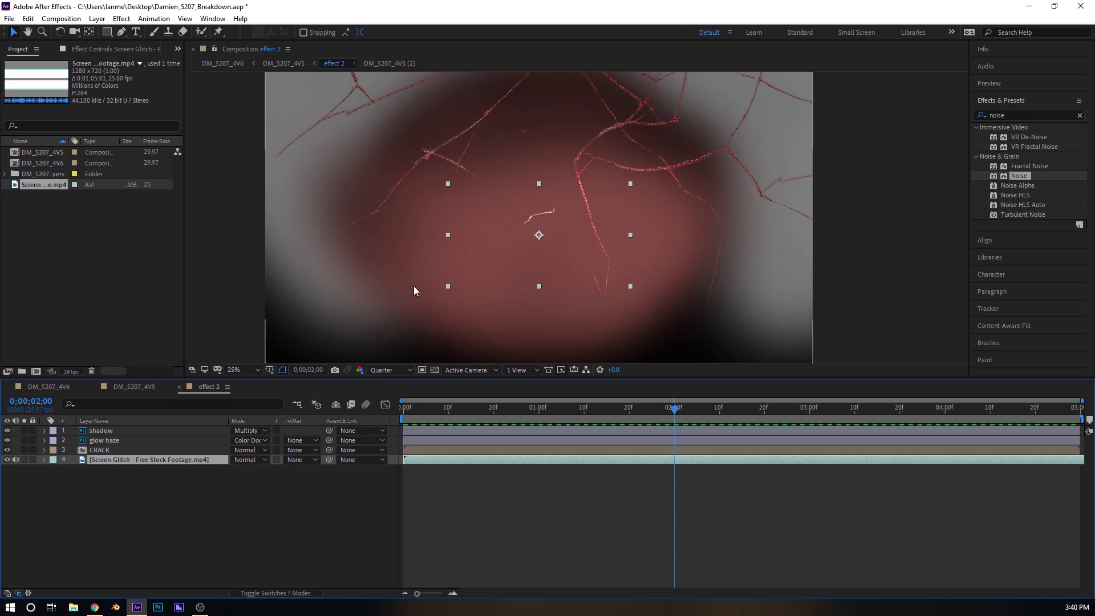
{"action": "key", "text": "comma"}
{"action": "scroll", "coordinate": [536, 251], "scroll_direction": "down", "scroll_amount": 3}
{"action": "left_click_drag", "start_coordinate": [512, 212], "coordinate": [395, 294]}
Check the dimensions of the DM_S207_4V6 composition and return to the effect 2 composition.
{"action": "left_click", "coordinate": [110, 437]}
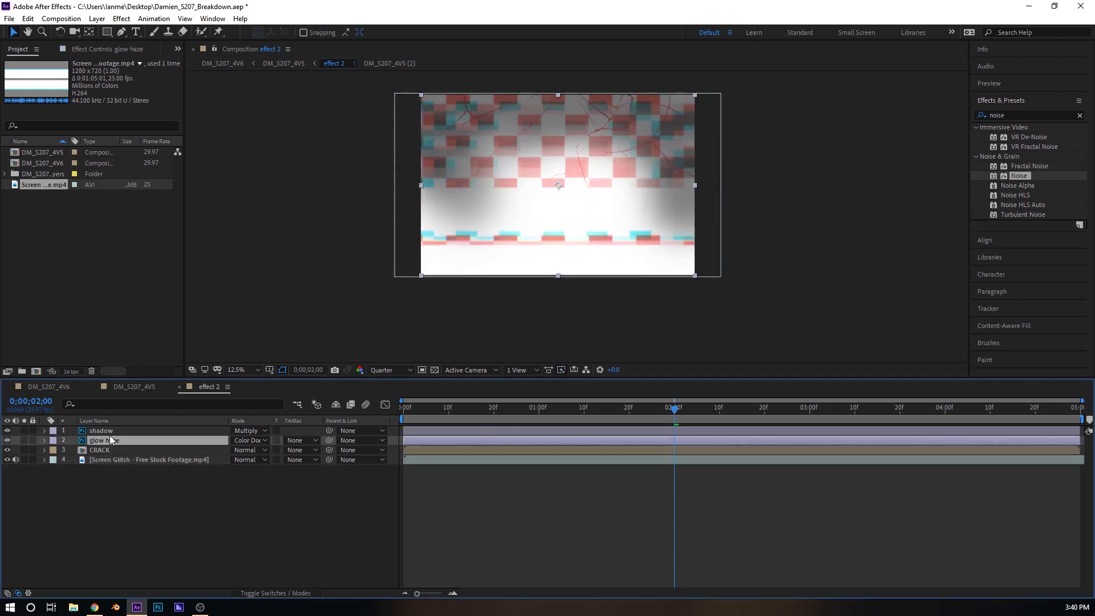
{"action": "left_click", "coordinate": [113, 460]}
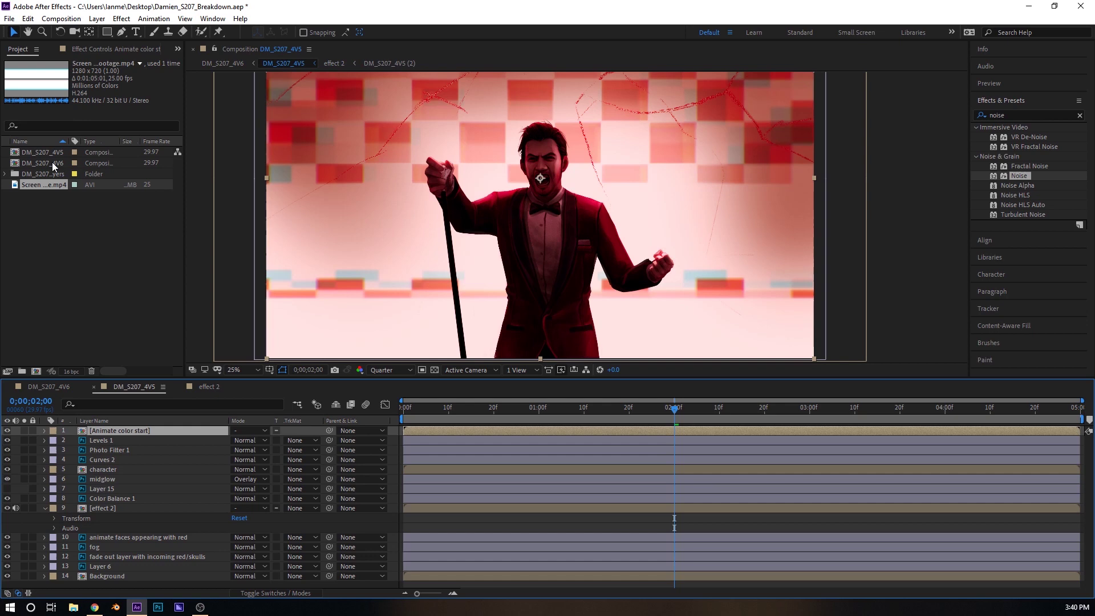
{"action": "left_click", "coordinate": [53, 164]}
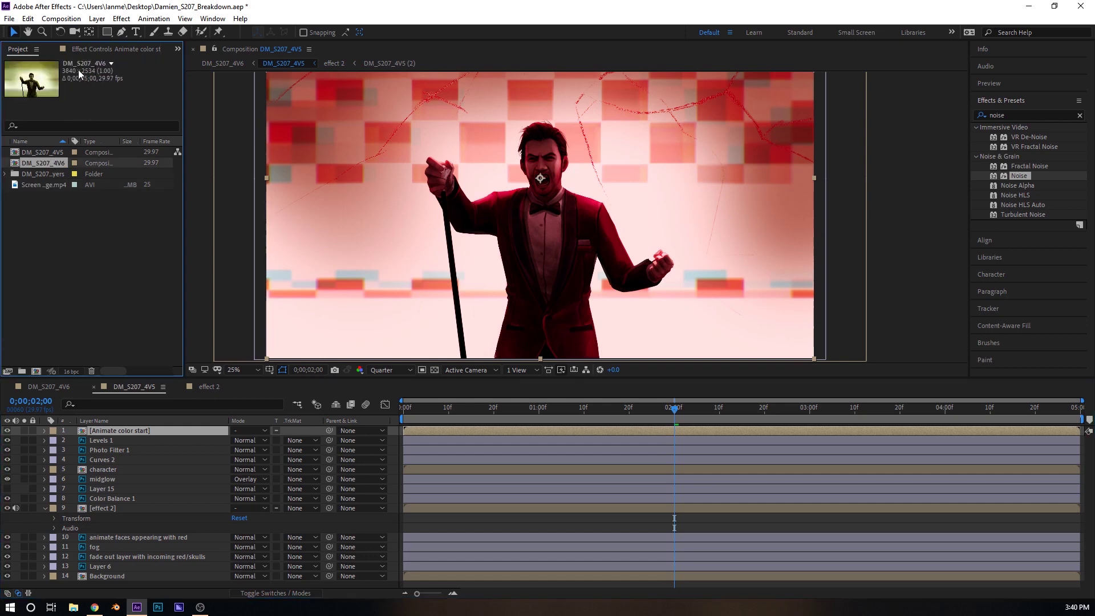
{"action": "left_click", "coordinate": [214, 387]}
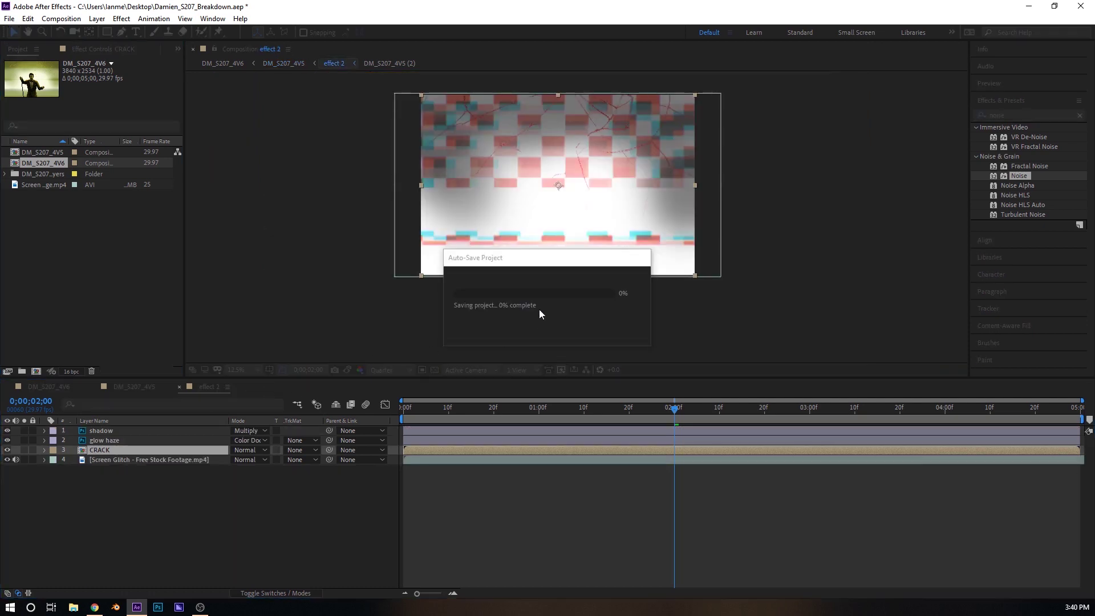
Hide the Screen Glitch footage layer and apply a Displacement Map effect to the CRACK layer.
{"action": "left_click", "coordinate": [7, 459]}
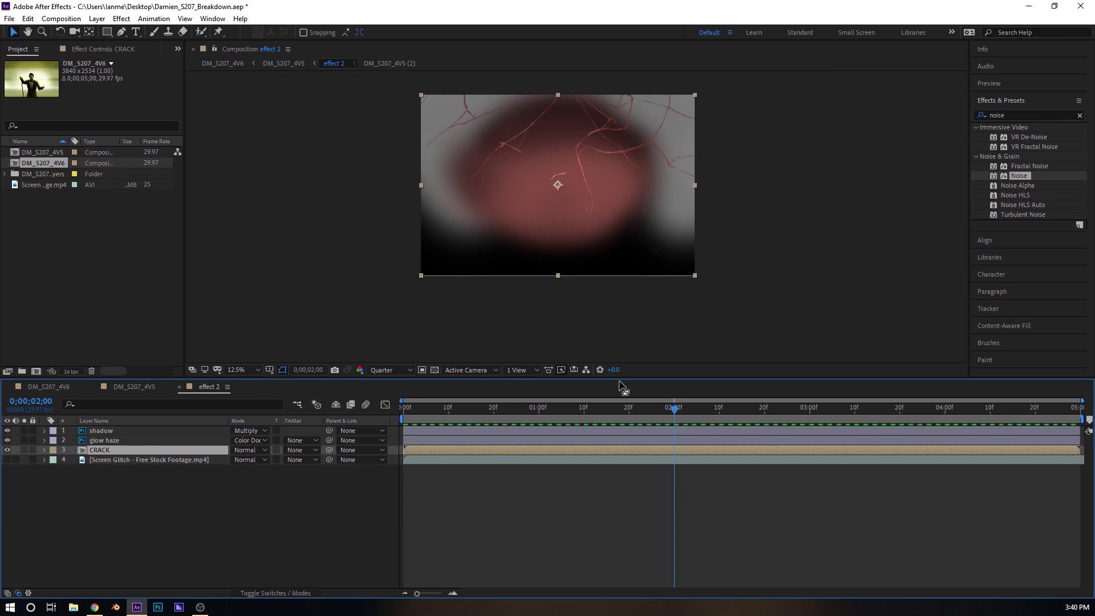
{"action": "left_click_drag", "start_coordinate": [674, 408], "coordinate": [404, 408]}
{"action": "left_click", "coordinate": [128, 49]}
{"action": "right_click", "coordinate": [132, 193]}
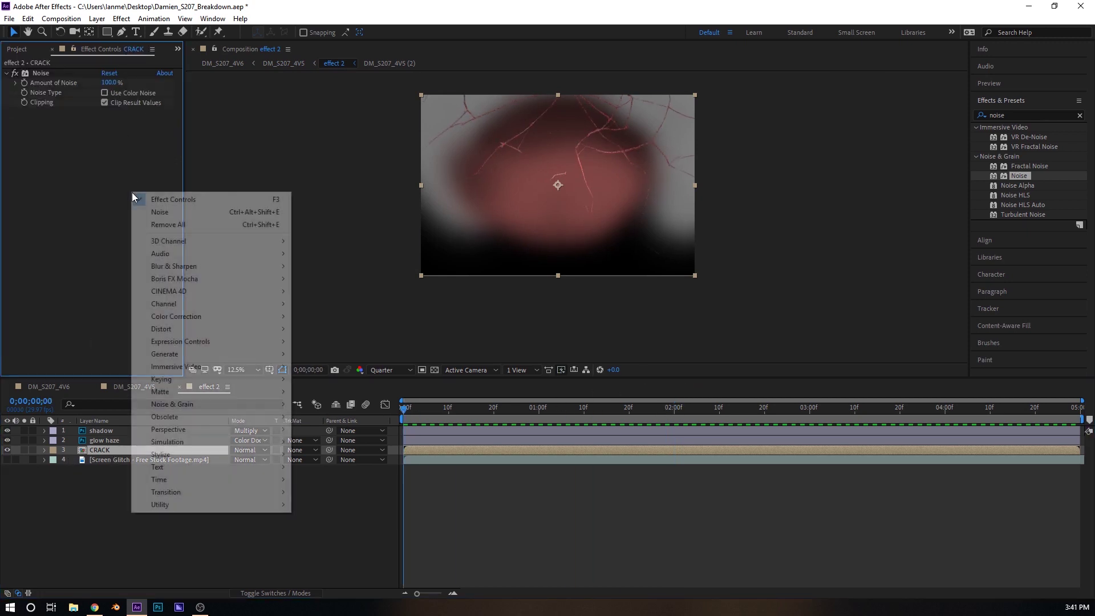
{"action": "mouse_move", "coordinate": [243, 329]}
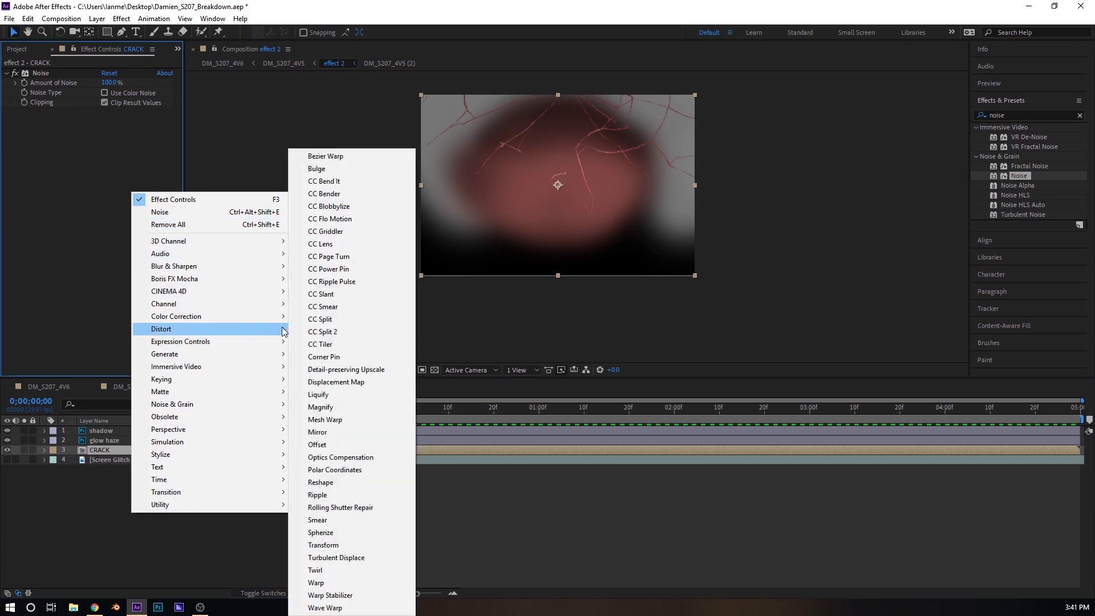
{"action": "left_click", "coordinate": [341, 382]}
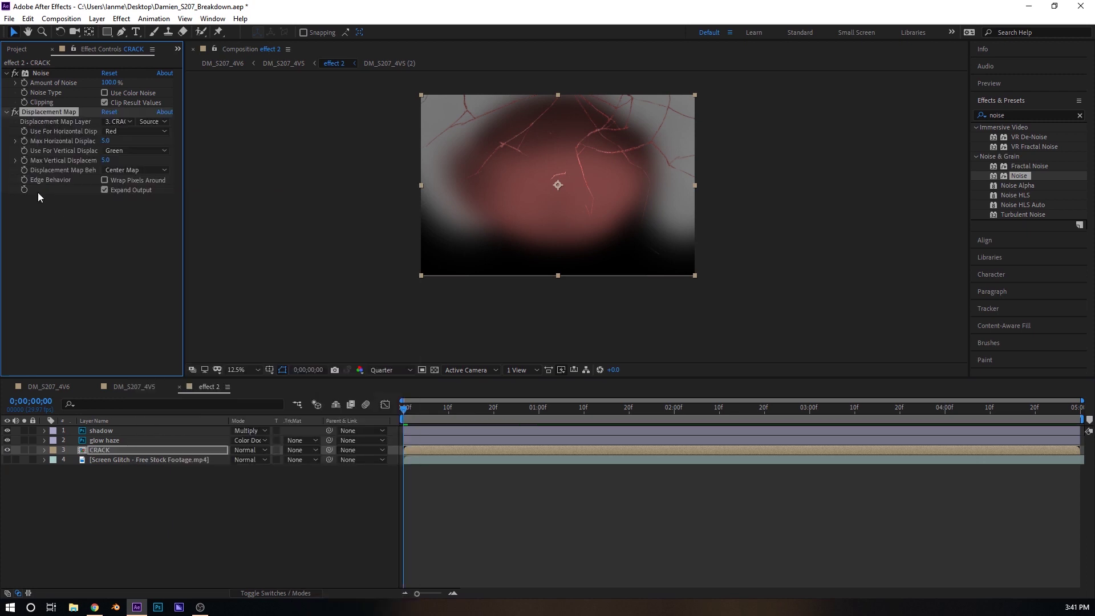
Use the Screen Glitch footage as the displacement map layer and set the map behavior to Stretch Map to Fit.
{"action": "left_click", "coordinate": [128, 121]}
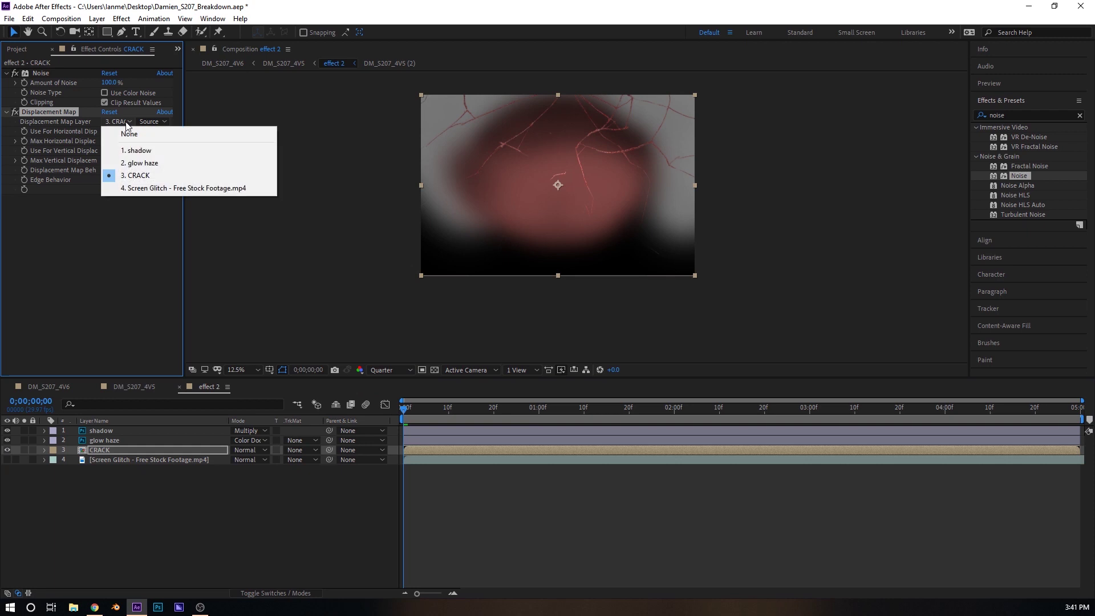
{"action": "left_click", "coordinate": [124, 187]}
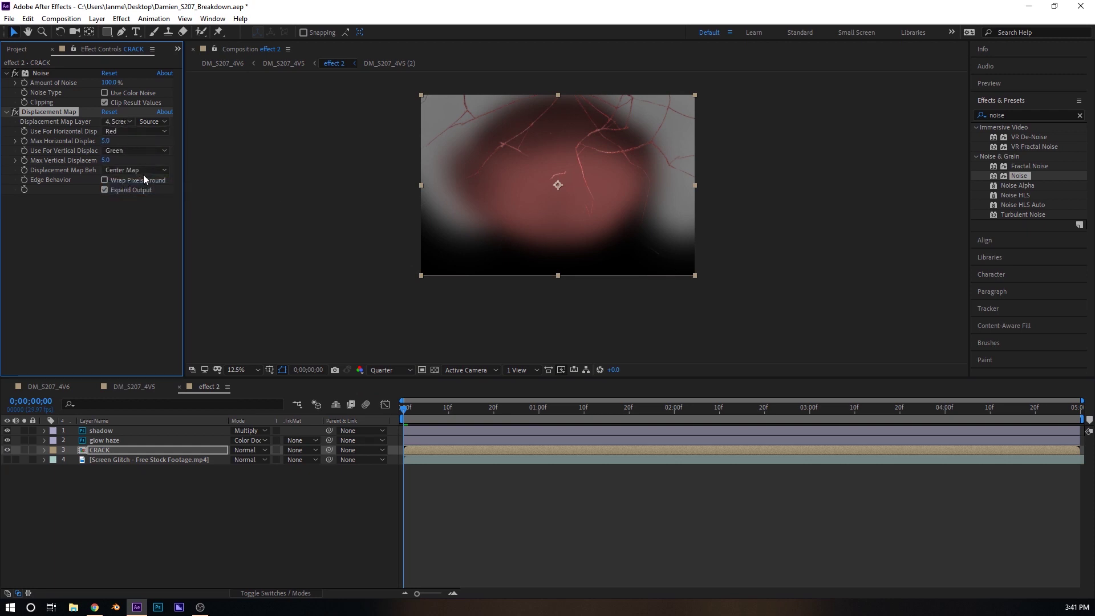
{"action": "left_click", "coordinate": [137, 170]}
{"action": "left_click", "coordinate": [146, 194]}
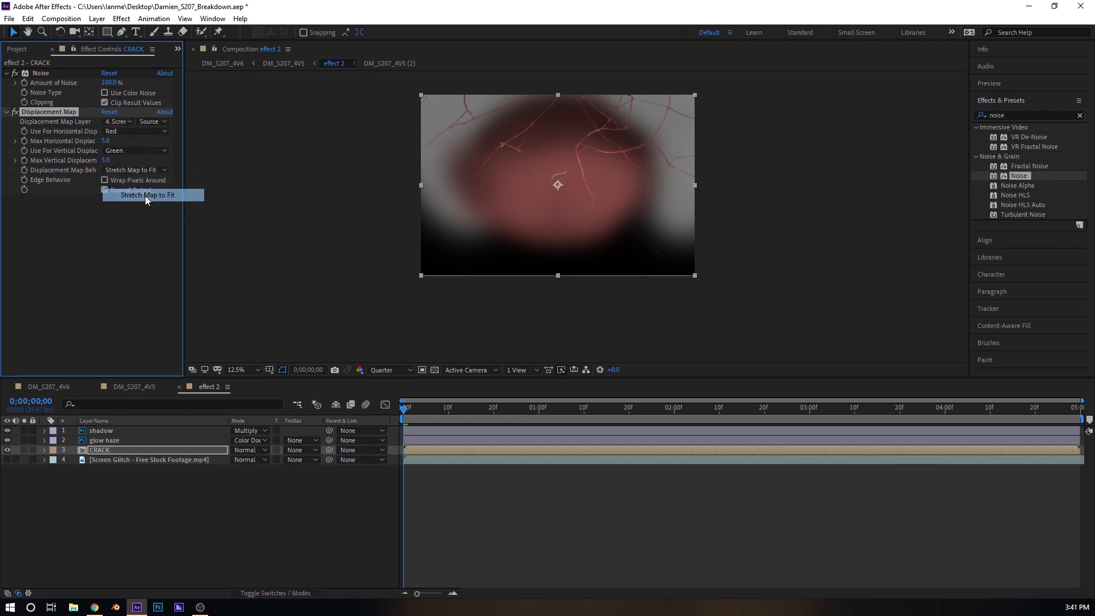
Play back effect 2 up close to check the displaced cracks, and return to the first frame.
{"action": "scroll", "coordinate": [576, 228], "scroll_direction": "up", "scroll_amount": 1}
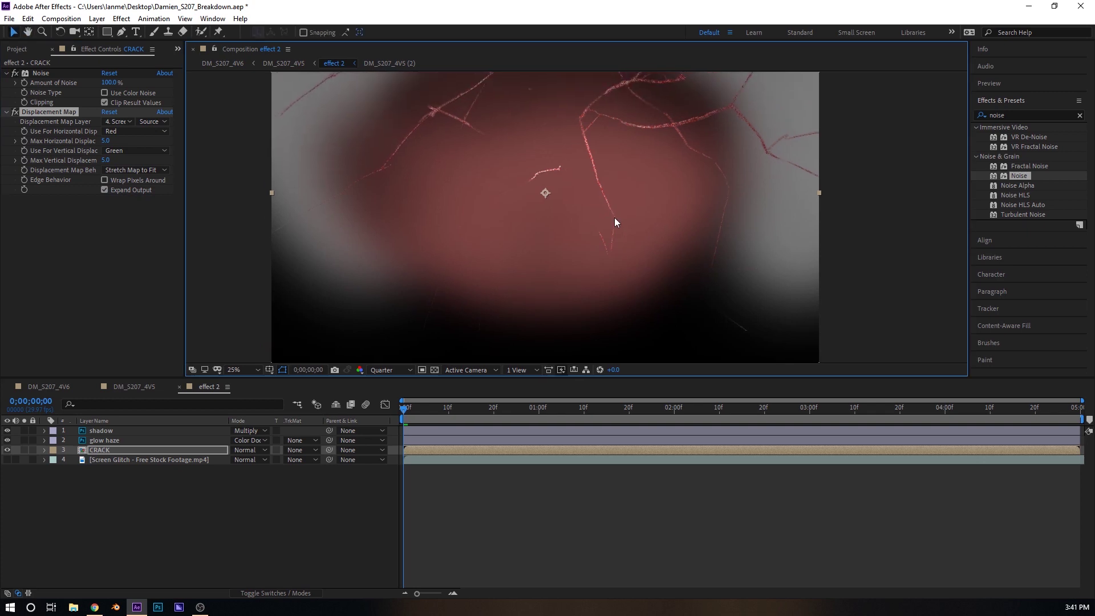
{"action": "key", "text": "space"}
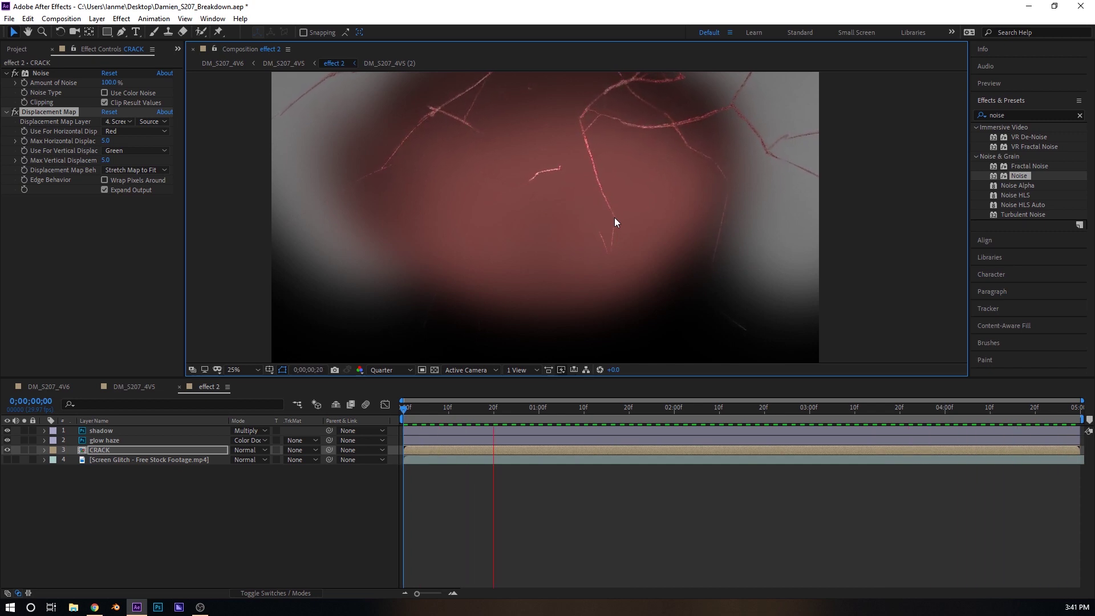
{"action": "key", "text": "space"}
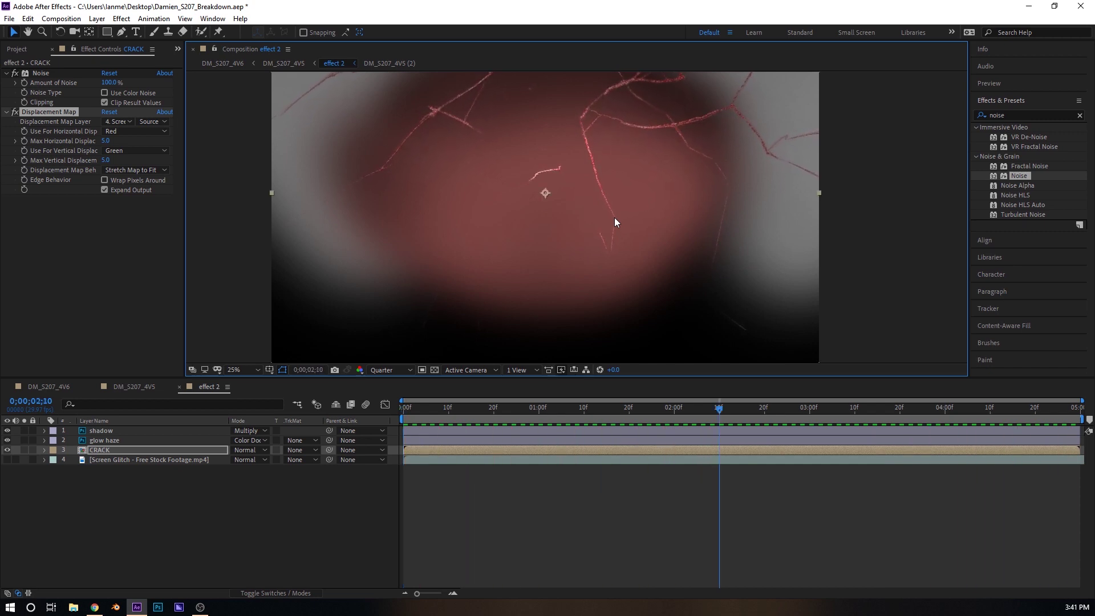
{"action": "left_click_drag", "start_coordinate": [610, 425], "coordinate": [271, 421]}
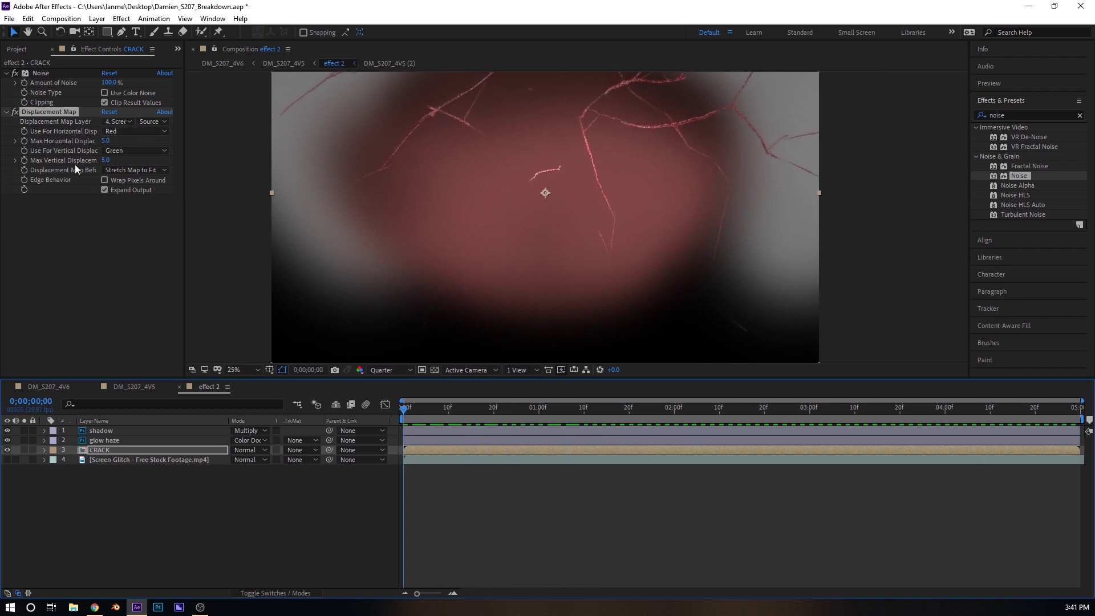
Set the maximum horizontal and vertical displacement to 2 and keyframe both at the start of the timeline.
{"action": "left_click", "coordinate": [105, 141]}
{"action": "type", "text": "2"}
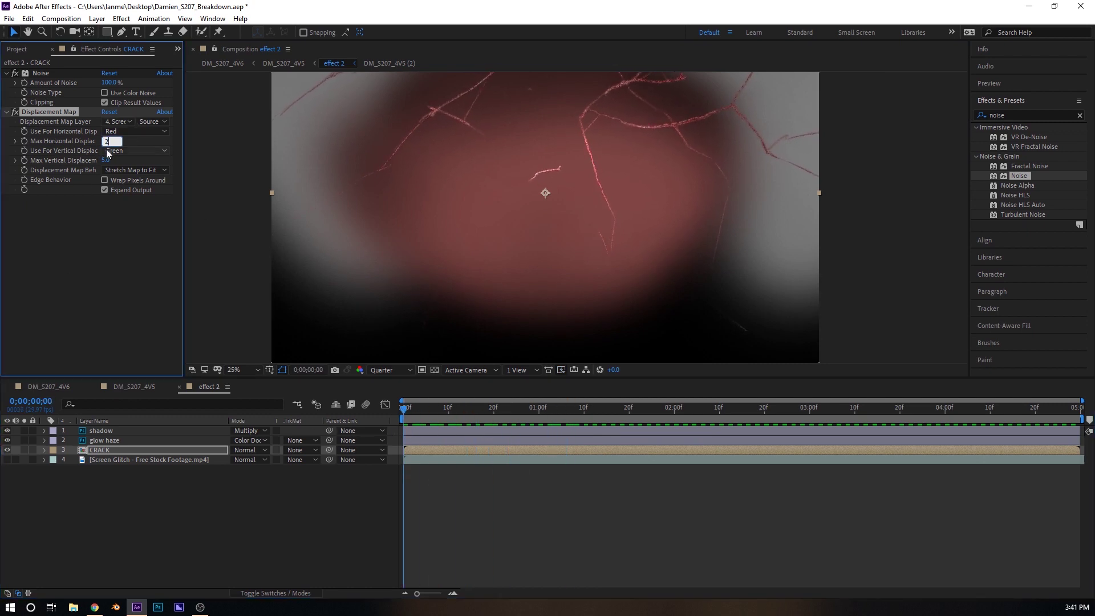
{"action": "left_click", "coordinate": [106, 160]}
{"action": "type", "text": "2"}
{"action": "key", "text": "Return"}
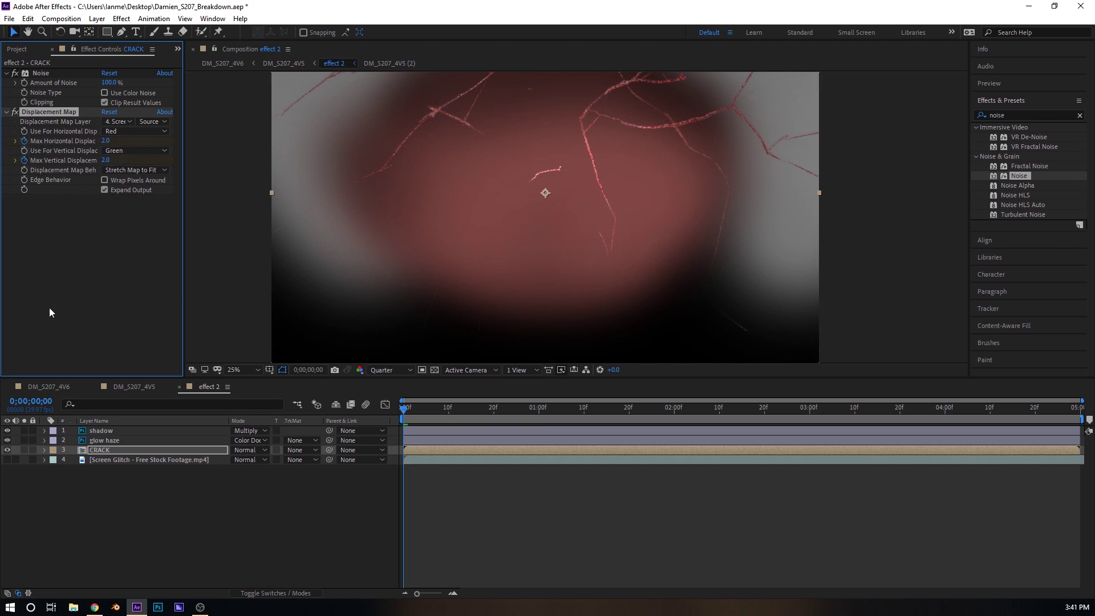
Reveal the CRACK layer's Displacement Map keyframes and set the maximum horizontal and vertical displacement to 4 at 0;00;01;10.
{"action": "left_click", "coordinate": [45, 450]}
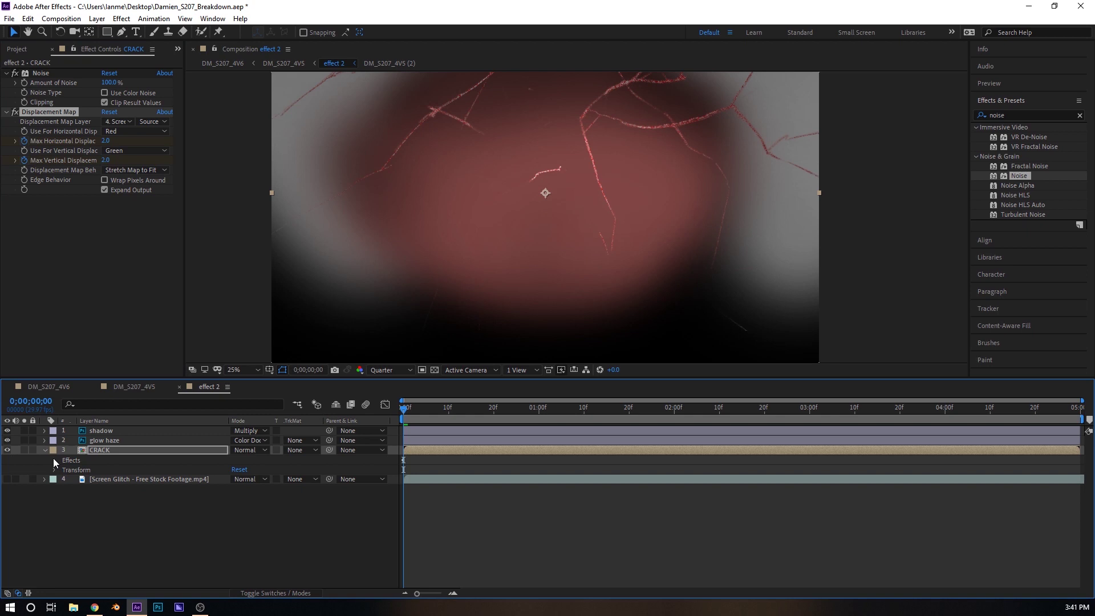
{"action": "left_click", "coordinate": [55, 461]}
{"action": "left_click", "coordinate": [64, 479]}
{"action": "scroll", "coordinate": [468, 468], "scroll_direction": "down", "scroll_amount": 1}
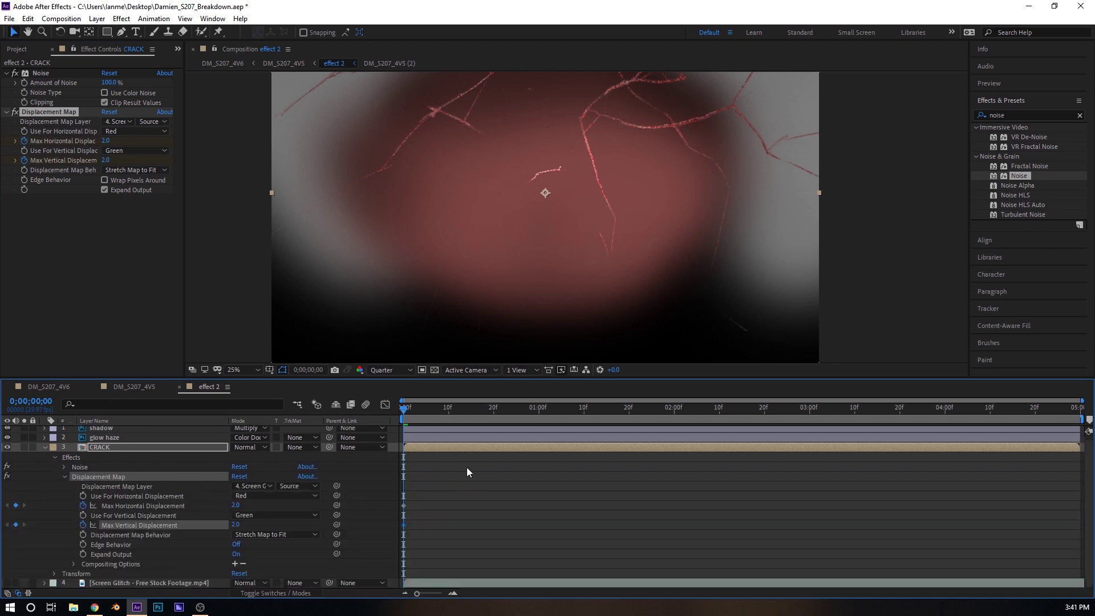
{"action": "left_click_drag", "start_coordinate": [683, 416], "coordinate": [585, 425]}
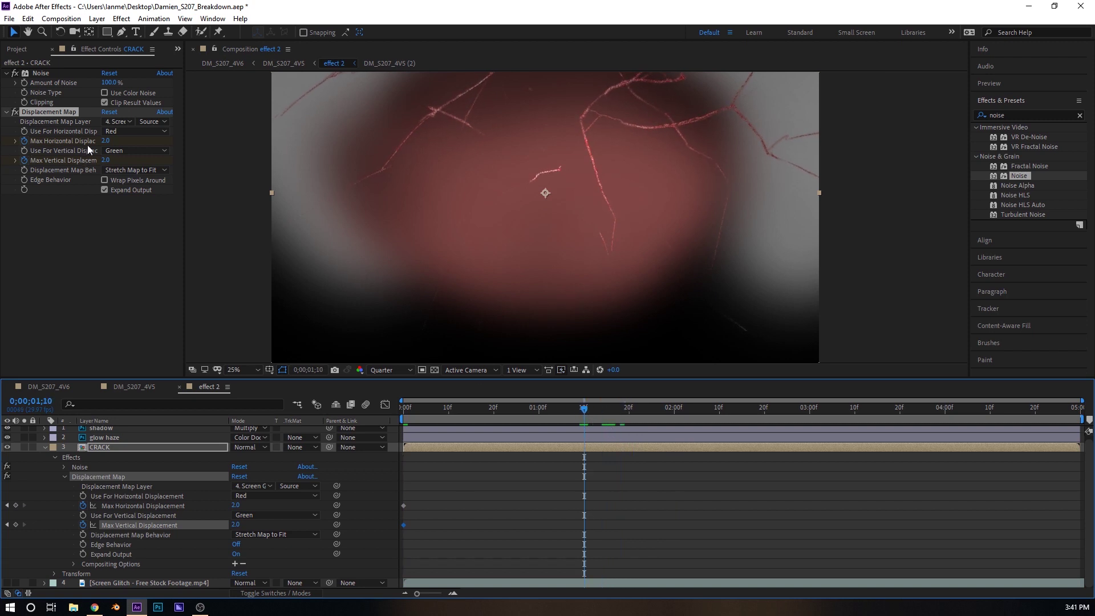
{"action": "mouse_move", "coordinate": [585, 422]}
{"action": "left_mouse_down"}
{"action": "mouse_move", "coordinate": [661, 420]}
{"action": "mouse_move", "coordinate": [586, 423]}
{"action": "left_mouse_up"}
{"action": "left_click", "coordinate": [106, 140]}
{"action": "type", "text": "4"}
{"action": "left_click", "coordinate": [107, 160]}
{"action": "type", "text": "4"}
{"action": "left_click", "coordinate": [144, 239]}
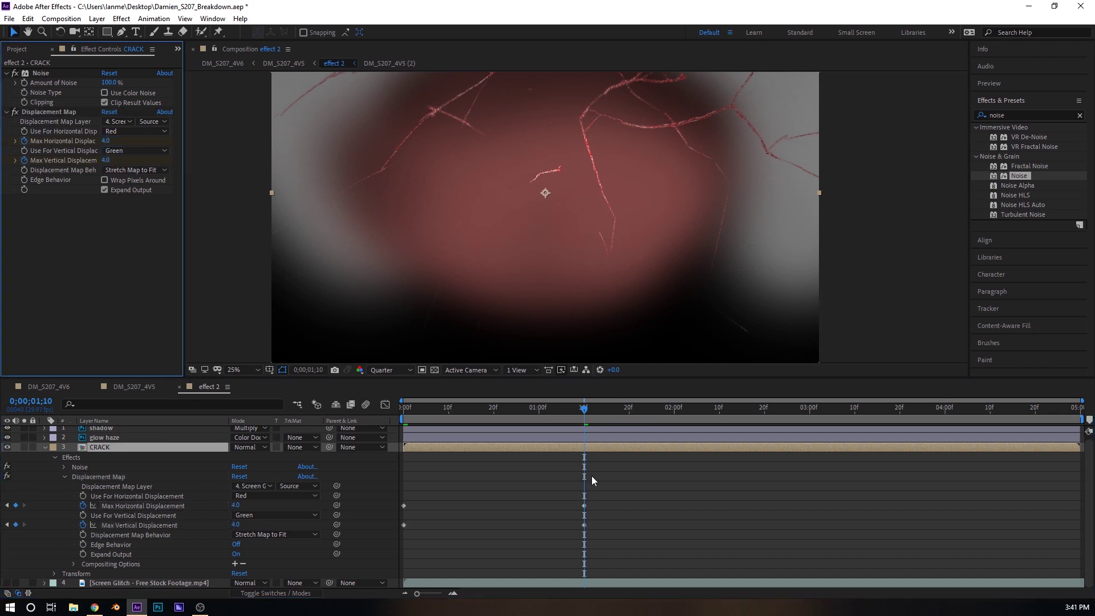
At 0;00;01;12, set the maximum horizontal and vertical displacement to 15.
{"action": "left_click", "coordinate": [590, 412]}
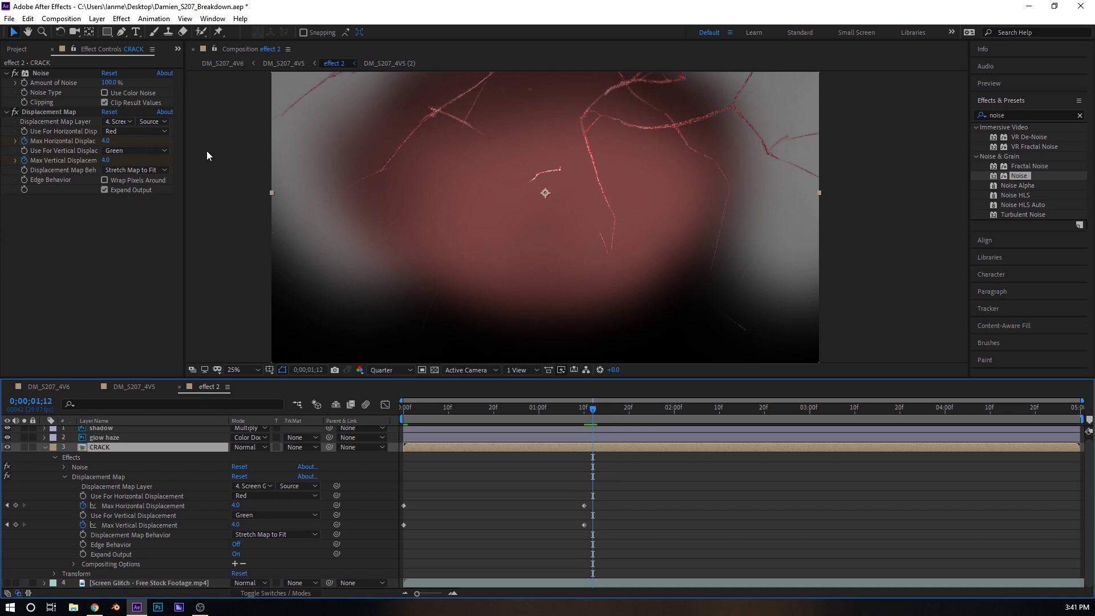
{"action": "left_click", "coordinate": [112, 141]}
{"action": "type", "text": "15"}
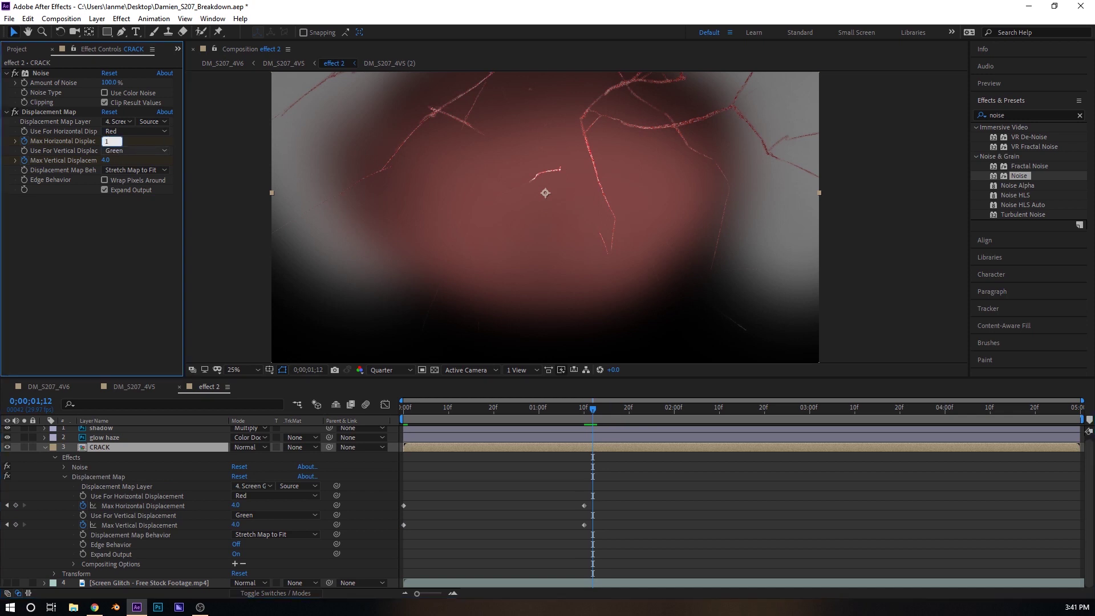
{"action": "key", "text": "Tab"}
{"action": "type", "text": "15"}
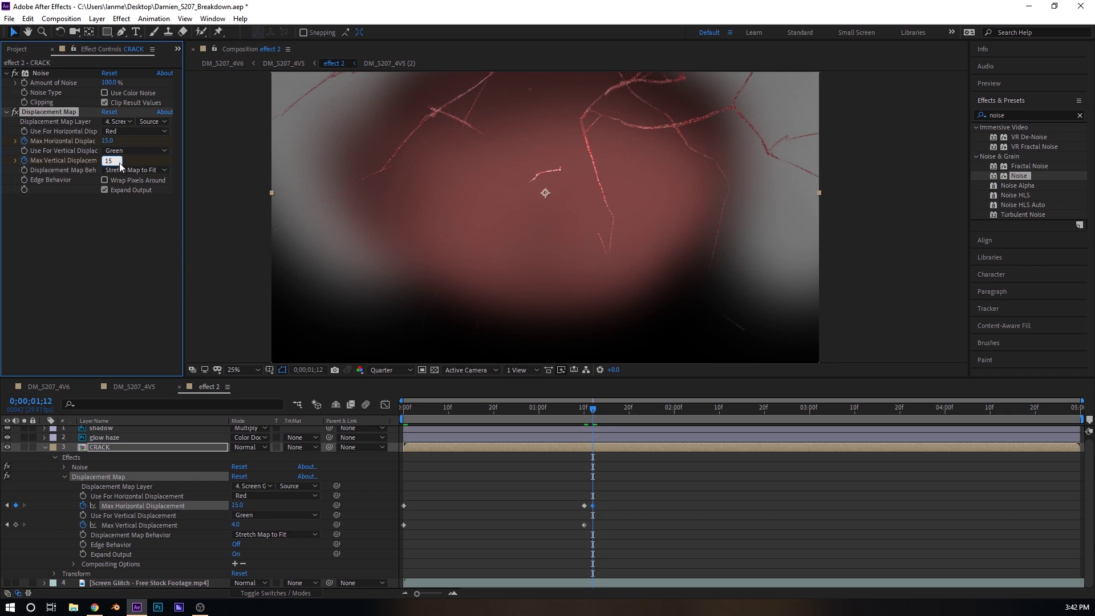
{"action": "key", "text": "Return"}
At 0;00;01;14, bring the maximum horizontal and vertical displacement back to 4.
{"action": "key", "text": "Home"}
{"action": "left_click_drag", "start_coordinate": [573, 406], "coordinate": [601, 423]}
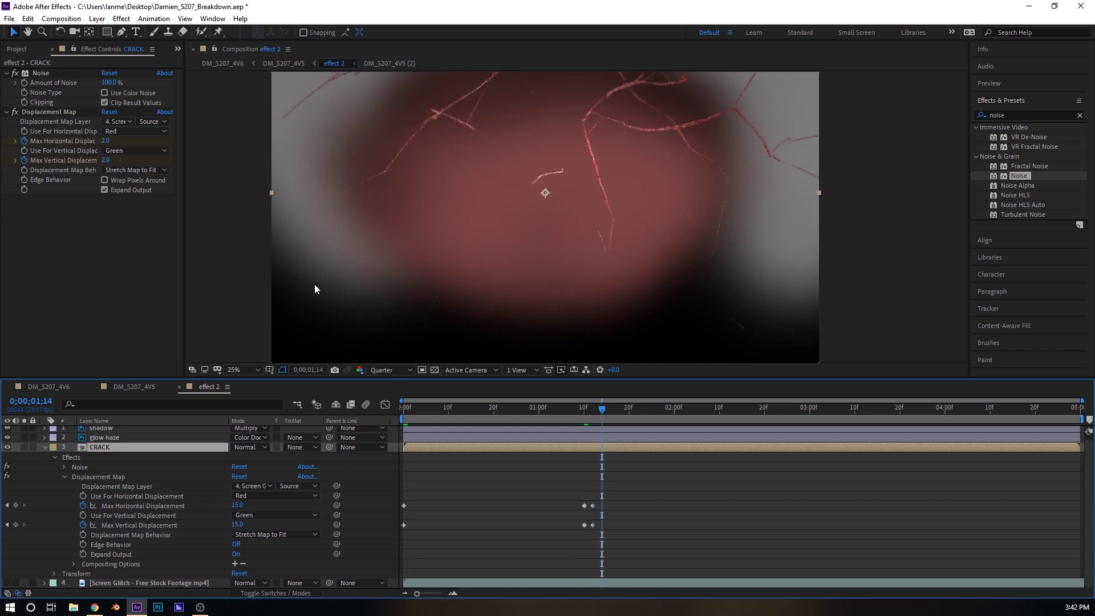
{"action": "left_click", "coordinate": [106, 141]}
{"action": "type", "text": "4"}
{"action": "left_click", "coordinate": [111, 162]}
{"action": "type", "text": "4"}
{"action": "key", "text": "Return"}
Copy the six displacement keyframes of the glitch burst and paste them at 0;00;03;00.
{"action": "left_click_drag", "start_coordinate": [542, 554], "coordinate": [627, 496]}
{"action": "left_click_drag", "start_coordinate": [732, 425], "coordinate": [811, 430]}
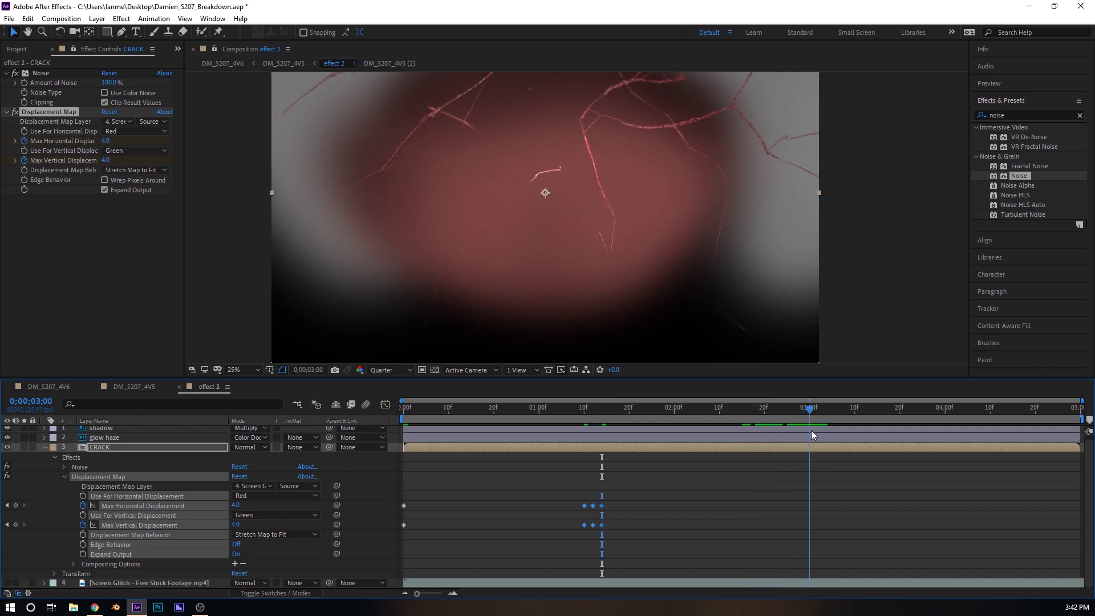
{"action": "key", "text": "ctrl+v"}
Play back effect 2 from the start and scrub through the first glitch burst around 0;00;01;11.
{"action": "key", "text": "Home"}
{"action": "left_click", "coordinate": [389, 450]}
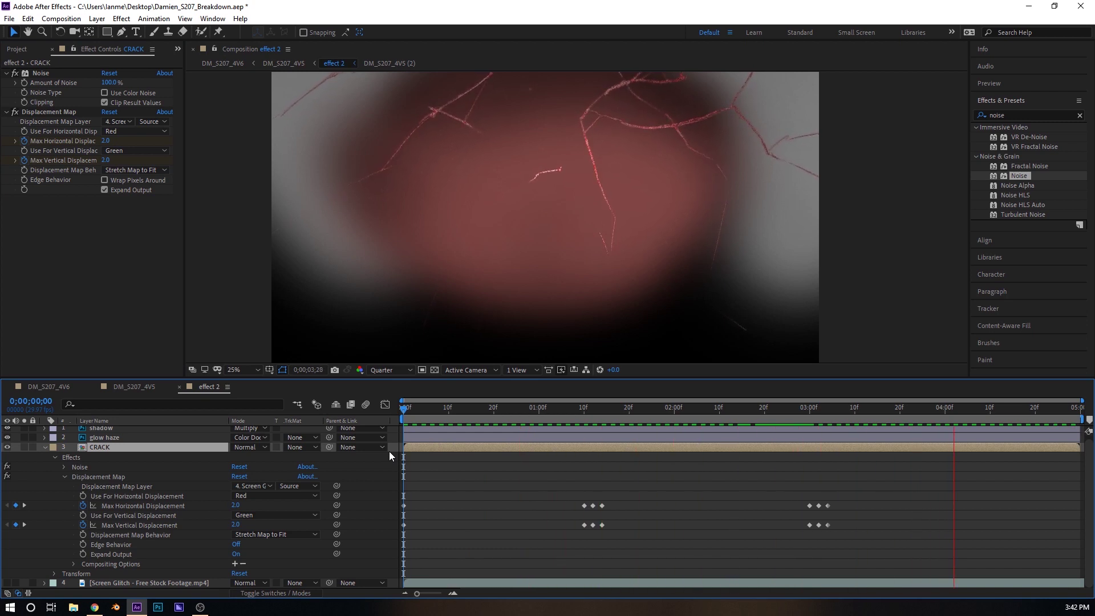
{"action": "left_click", "coordinate": [589, 414]}
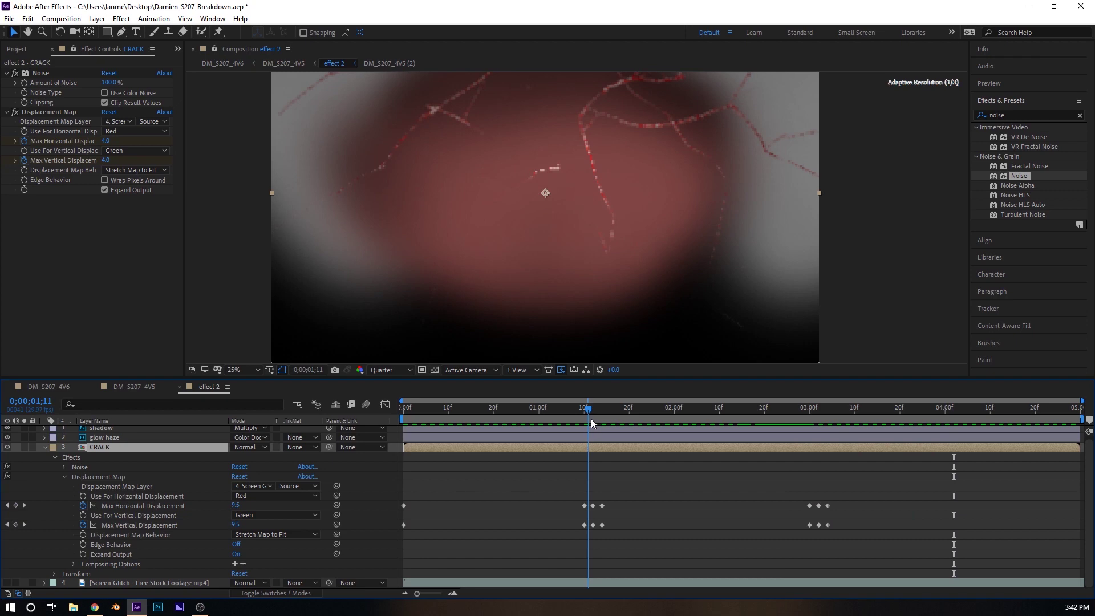
{"action": "left_click_drag", "start_coordinate": [591, 419], "coordinate": [597, 419]}
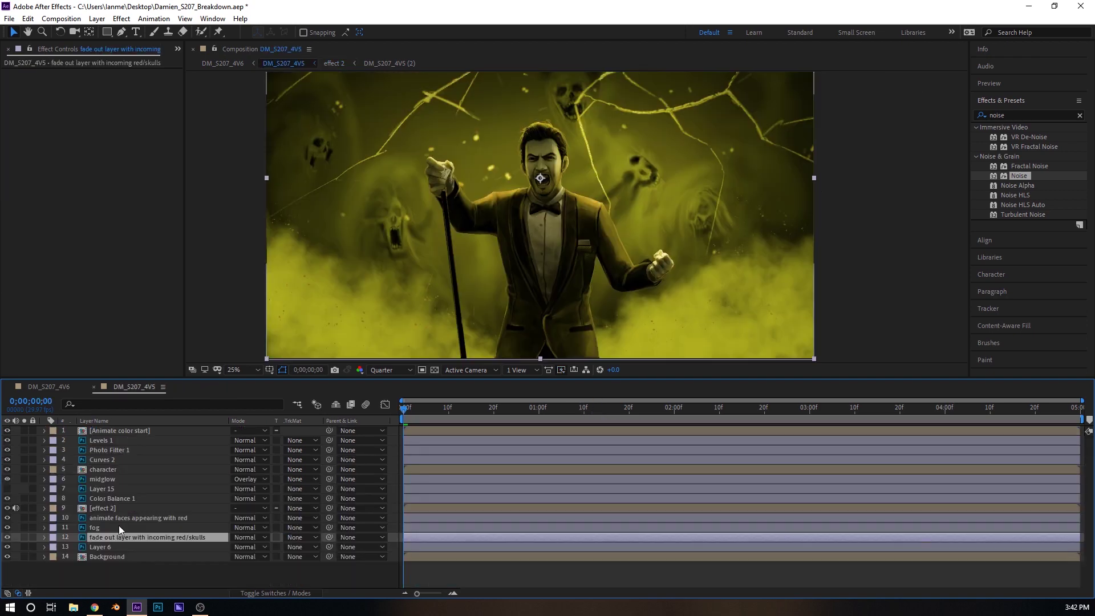
In DM_S207_4V5, move to 0;00;01;10 and reveal the transform properties of the "animate faces appearing with red" layer.
{"action": "left_click", "coordinate": [122, 518]}
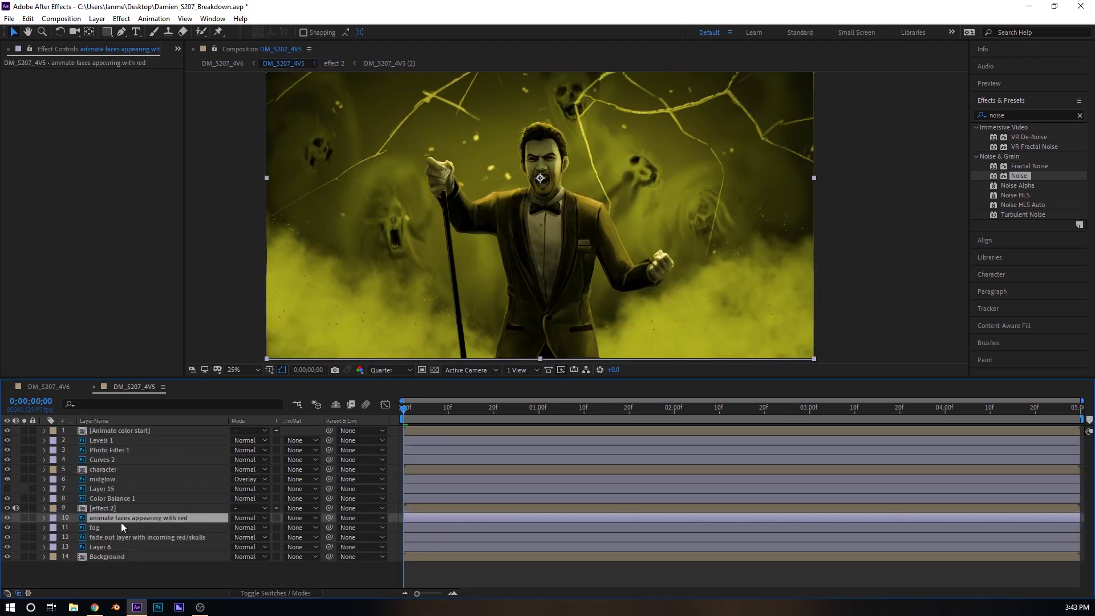
{"action": "left_click_drag", "start_coordinate": [546, 409], "coordinate": [584, 410]}
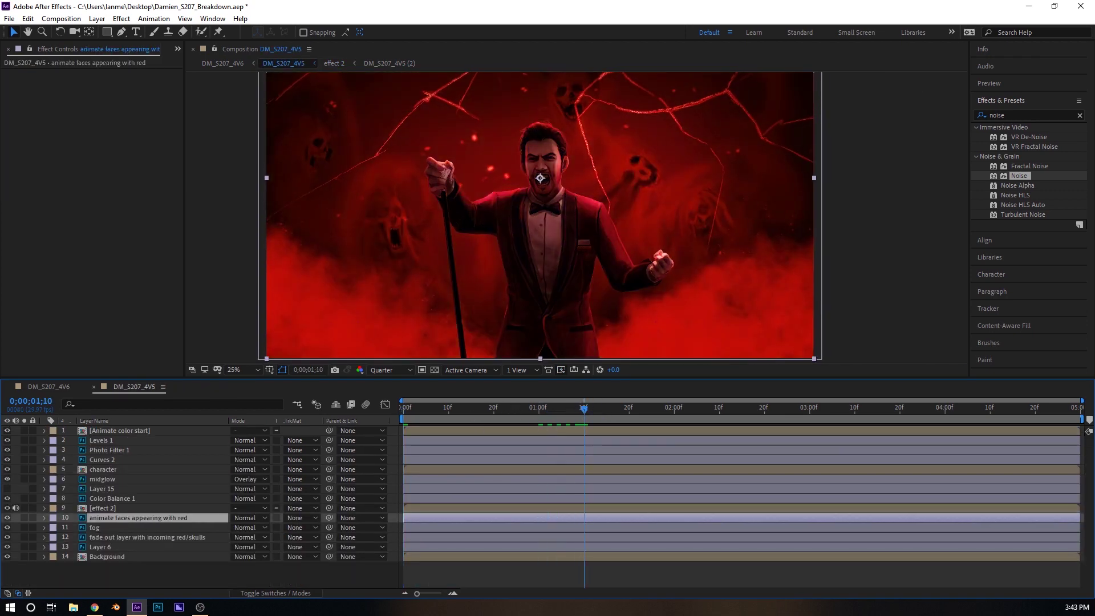
{"action": "left_click", "coordinate": [44, 518]}
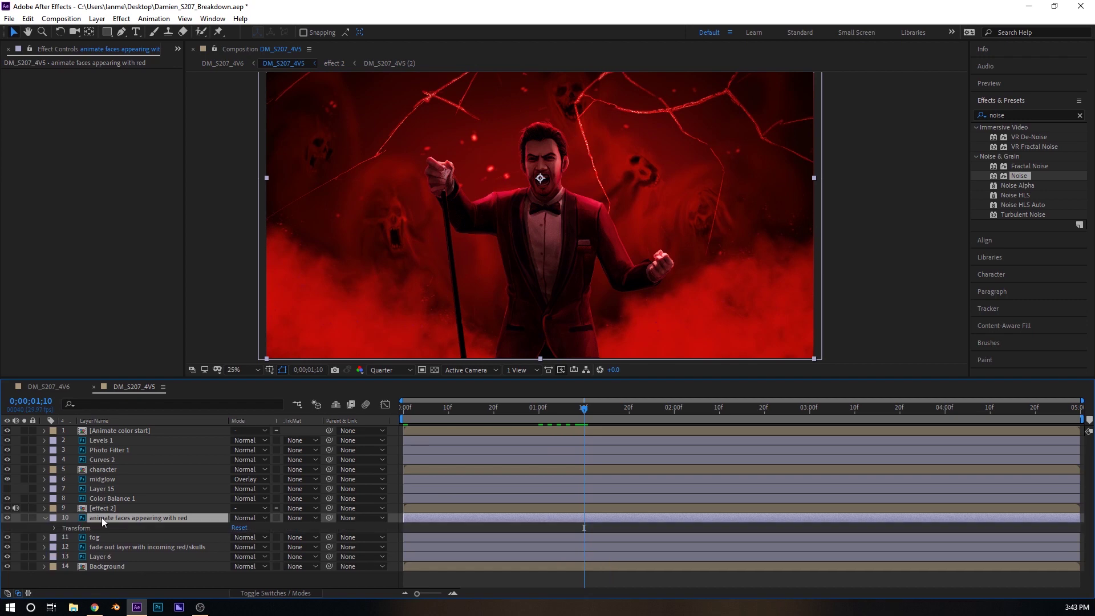
{"action": "left_click", "coordinate": [54, 528]}
{"action": "scroll", "coordinate": [135, 502], "scroll_direction": "down", "scroll_amount": 1}
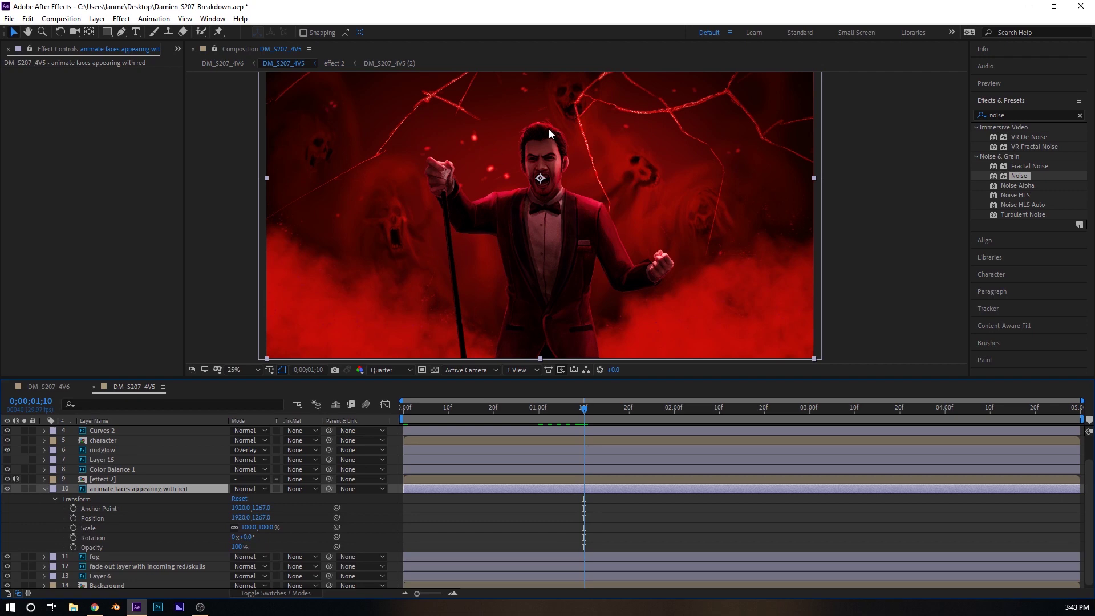
Draw a closed Pen tool mask around the large skull beside the character's cane on the faces layer.
{"action": "left_click", "coordinate": [121, 32]}
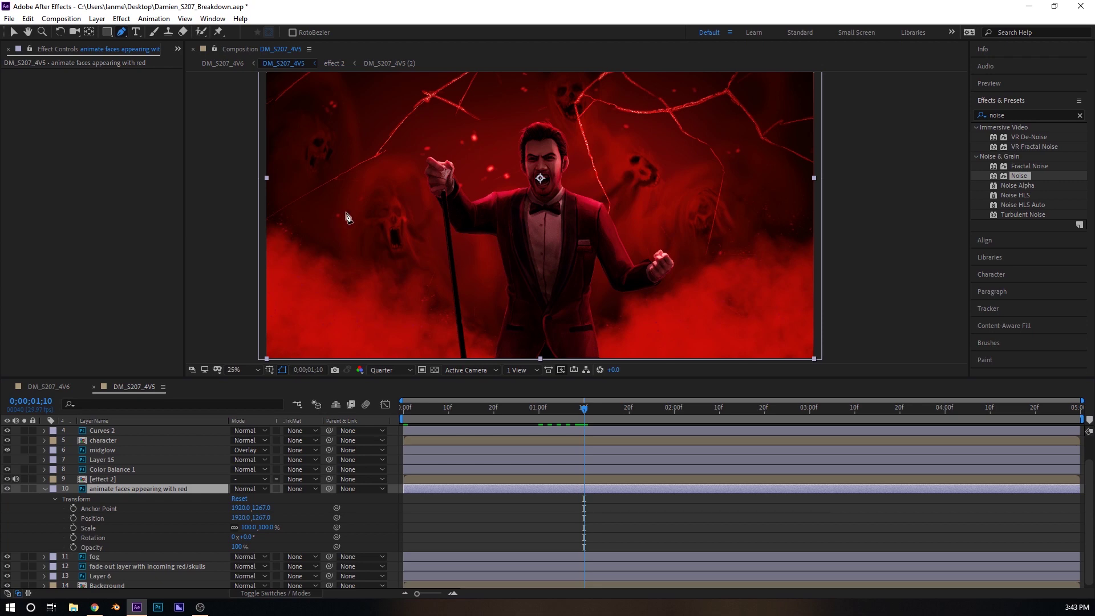
{"action": "left_click", "coordinate": [424, 209]}
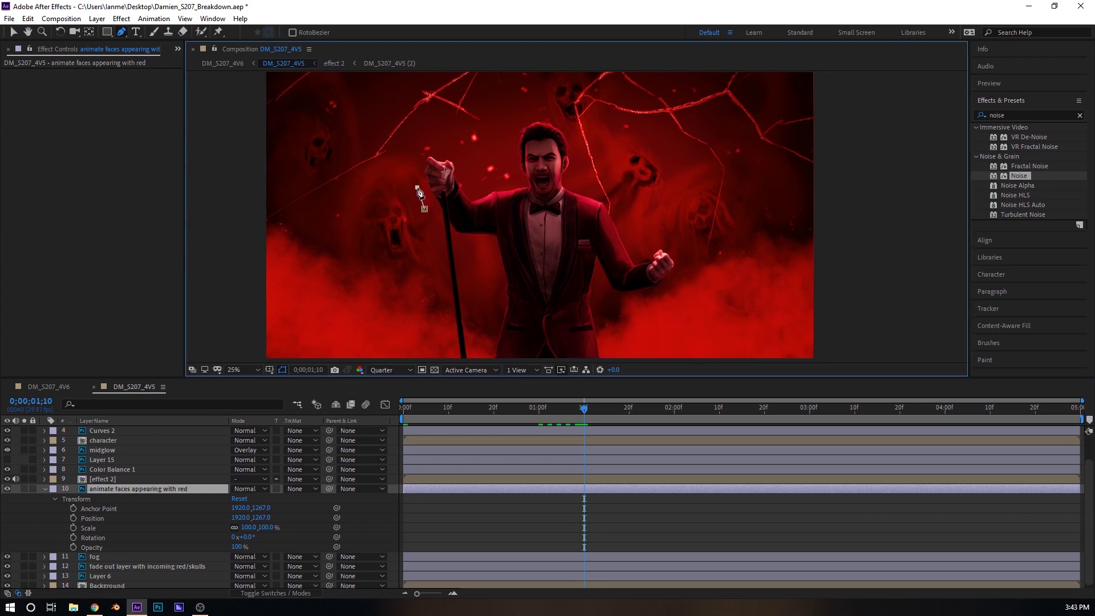
{"action": "left_click", "coordinate": [417, 188]}
{"action": "left_click", "coordinate": [392, 171]}
{"action": "left_click", "coordinate": [371, 180]}
{"action": "left_click", "coordinate": [355, 201]}
{"action": "left_click", "coordinate": [360, 226]}
{"action": "left_click", "coordinate": [371, 259]}
{"action": "left_click", "coordinate": [386, 282]}
{"action": "left_click", "coordinate": [408, 301]}
{"action": "left_click", "coordinate": [428, 306]}
{"action": "left_click", "coordinate": [435, 297]}
{"action": "left_click", "coordinate": [436, 271]}
{"action": "left_click", "coordinate": [433, 253]}
{"action": "left_click", "coordinate": [428, 227]}
{"action": "left_click", "coordinate": [424, 209]}
Draw a second closed mask around the small skull at the illustration's upper left and tighten two of its points.
{"action": "left_click_drag", "start_coordinate": [336, 158], "coordinate": [346, 133]}
{"action": "left_click", "coordinate": [326, 114]}
{"action": "left_click", "coordinate": [286, 114]}
{"action": "left_click", "coordinate": [285, 143]}
{"action": "left_click", "coordinate": [282, 176]}
{"action": "left_click", "coordinate": [302, 201]}
{"action": "left_click", "coordinate": [317, 181]}
{"action": "left_click", "coordinate": [337, 158]}
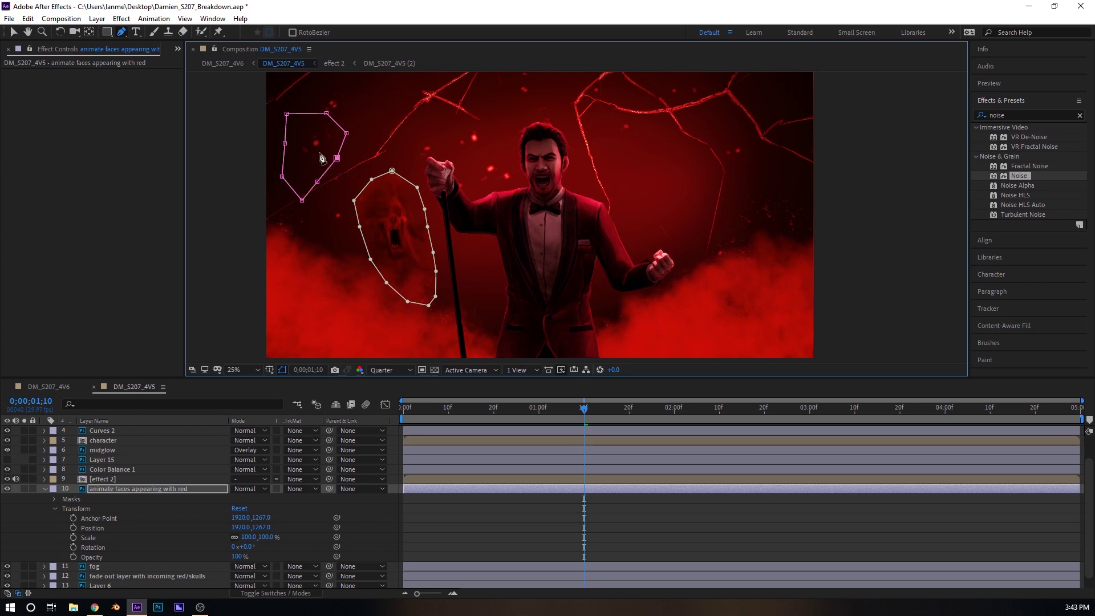
{"action": "left_click_drag", "start_coordinate": [302, 195], "coordinate": [303, 193]}
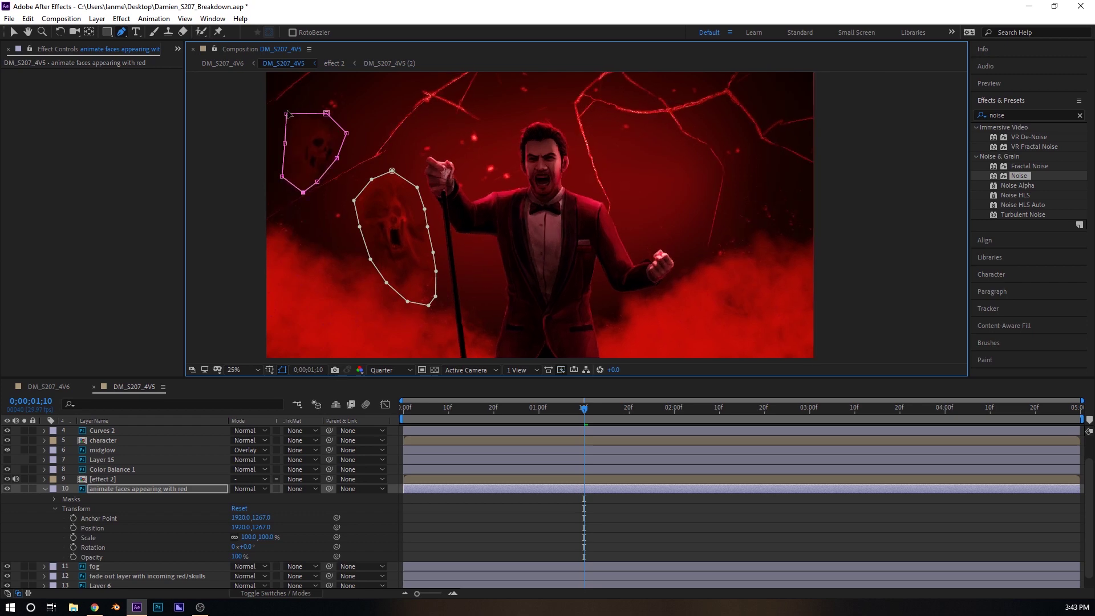
{"action": "left_click_drag", "start_coordinate": [286, 114], "coordinate": [294, 121]}
Duplicate the masked "animate faces appearing with red" layer.
{"action": "left_click", "coordinate": [127, 489]}
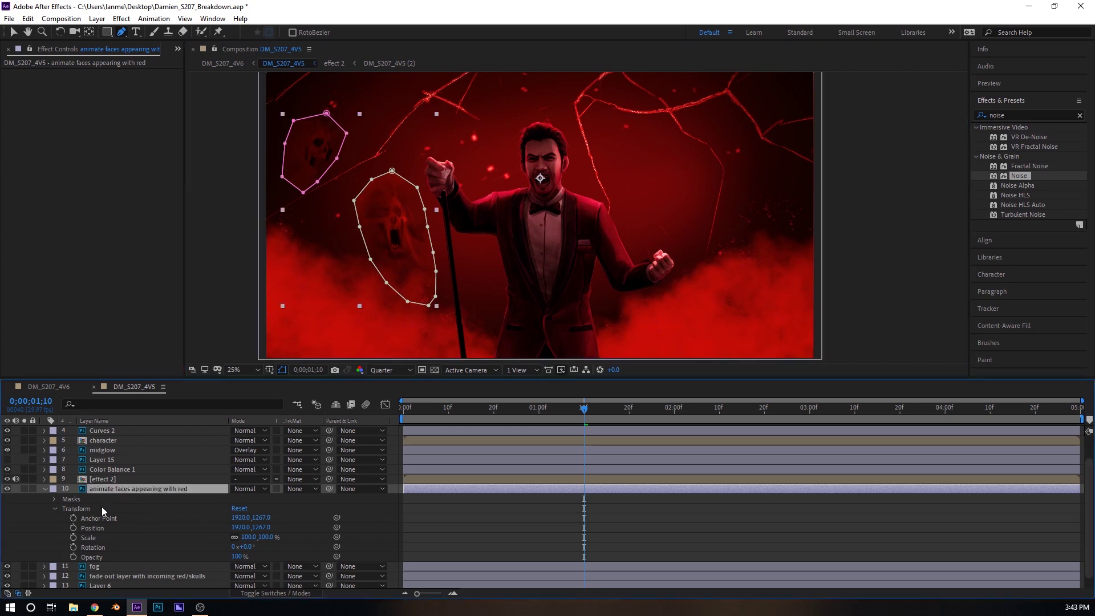
{"action": "key", "text": "ctrl+d"}
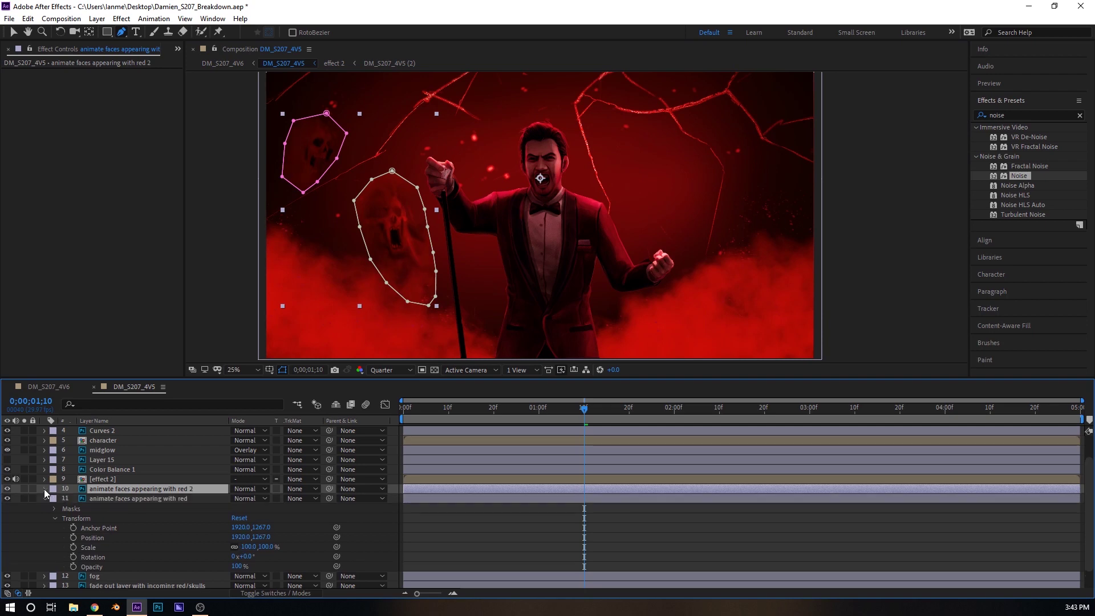
Delete all masks from the duplicated layer "animate faces appearing with red 2".
{"action": "left_click", "coordinate": [45, 498]}
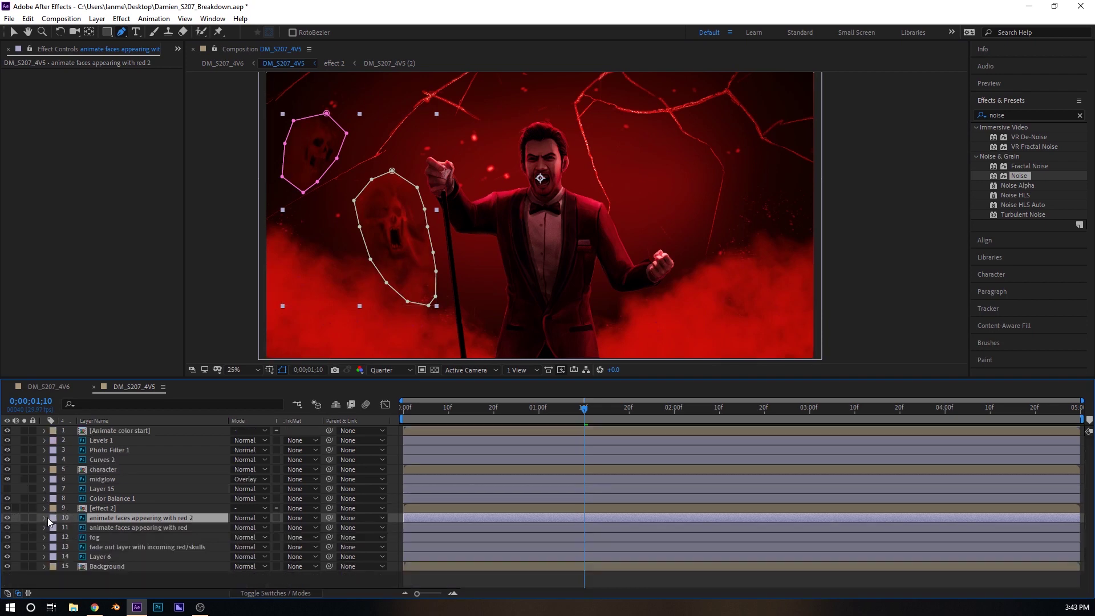
{"action": "left_click", "coordinate": [45, 518]}
{"action": "left_click", "coordinate": [66, 524]}
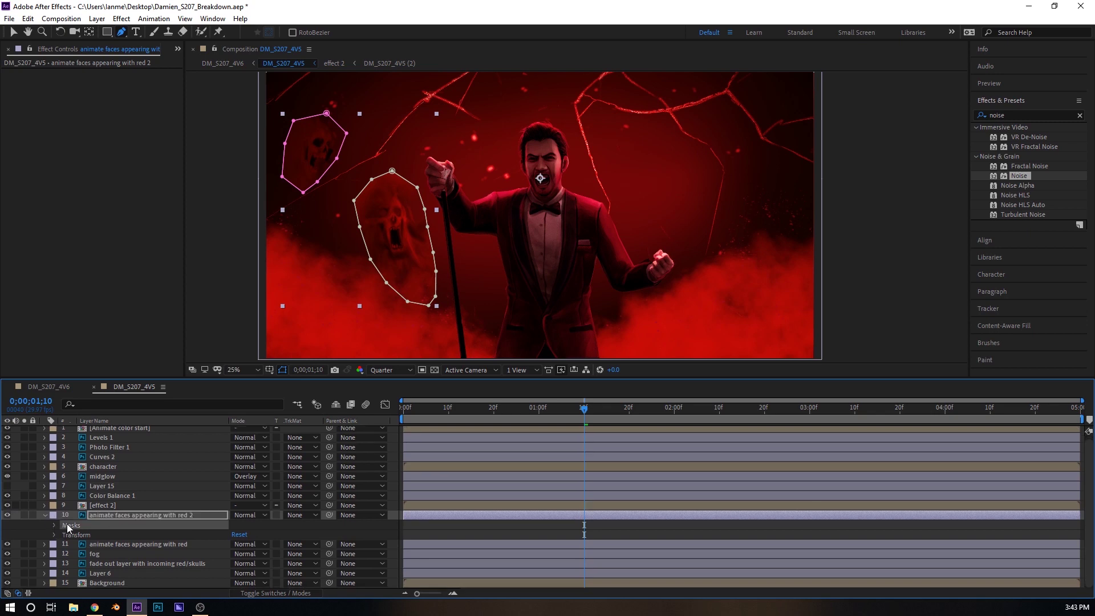
{"action": "key", "text": "Delete"}
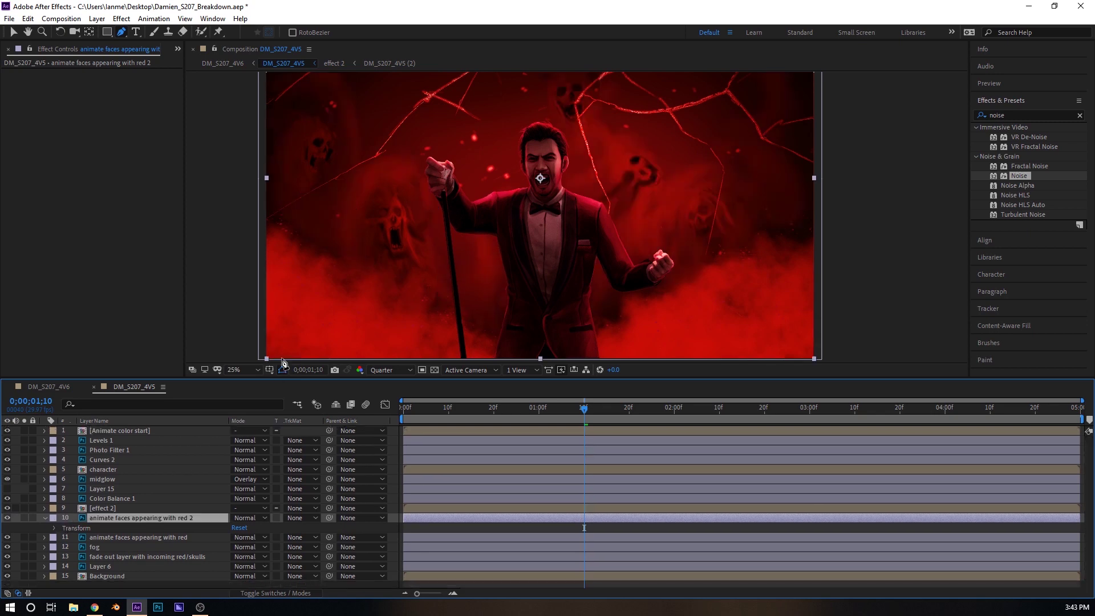
On the original "animate faces appearing with red" layer, draw closed Pen tool masks around the three remaining unmasked skulls.
{"action": "left_click", "coordinate": [133, 538]}
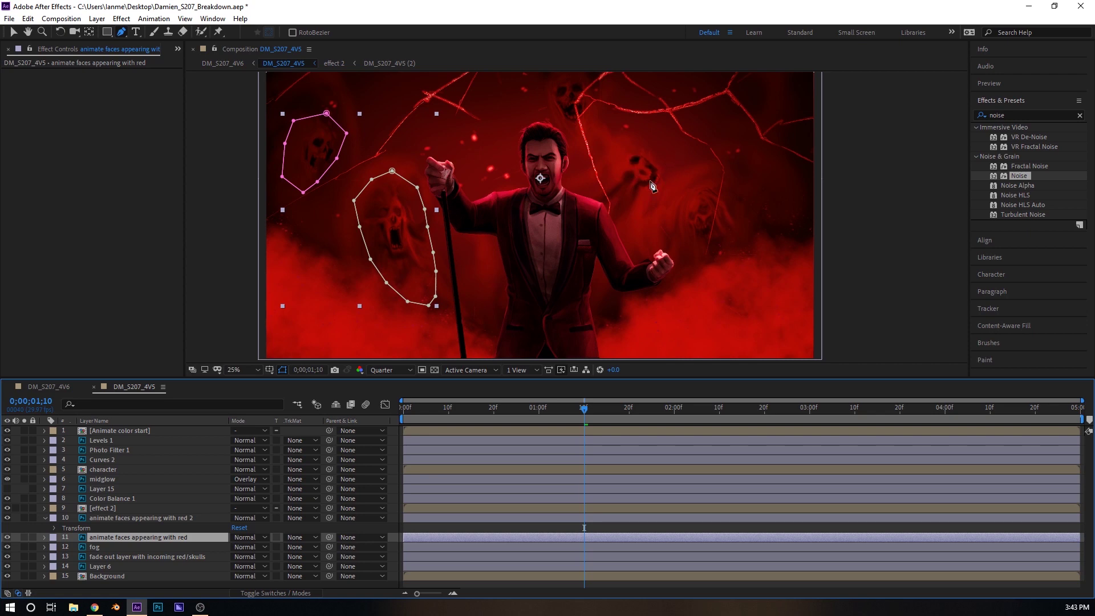
{"action": "left_click", "coordinate": [650, 144]}
{"action": "left_click", "coordinate": [628, 139]}
{"action": "left_click", "coordinate": [615, 156]}
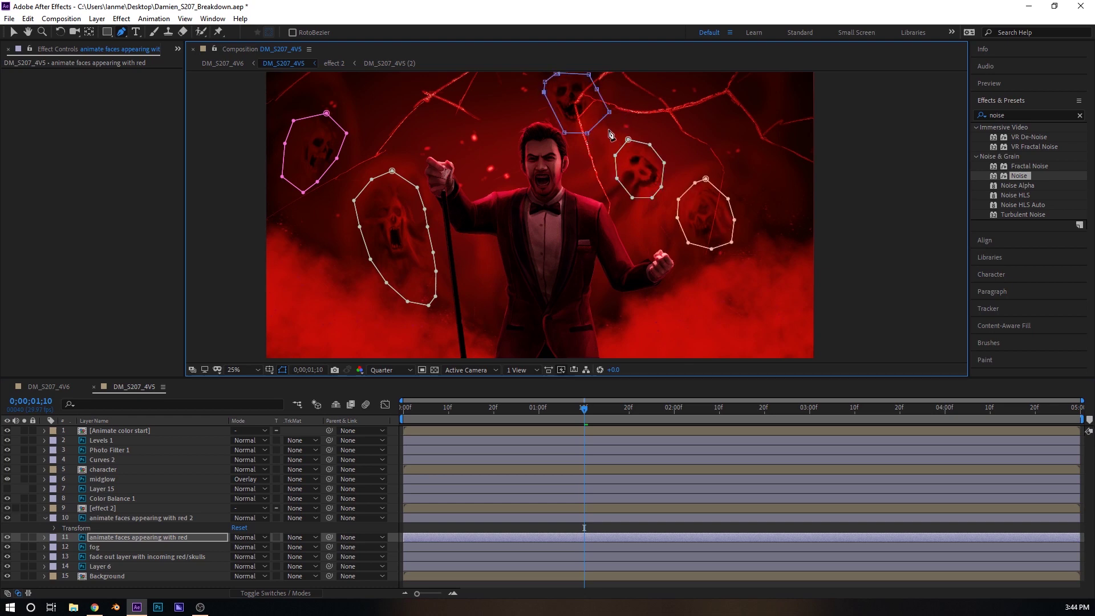
Hide the duplicate faces layer and set the Mask Feather of all five masks on the original faces layer to 135 pixels.
{"action": "left_click", "coordinate": [45, 518]}
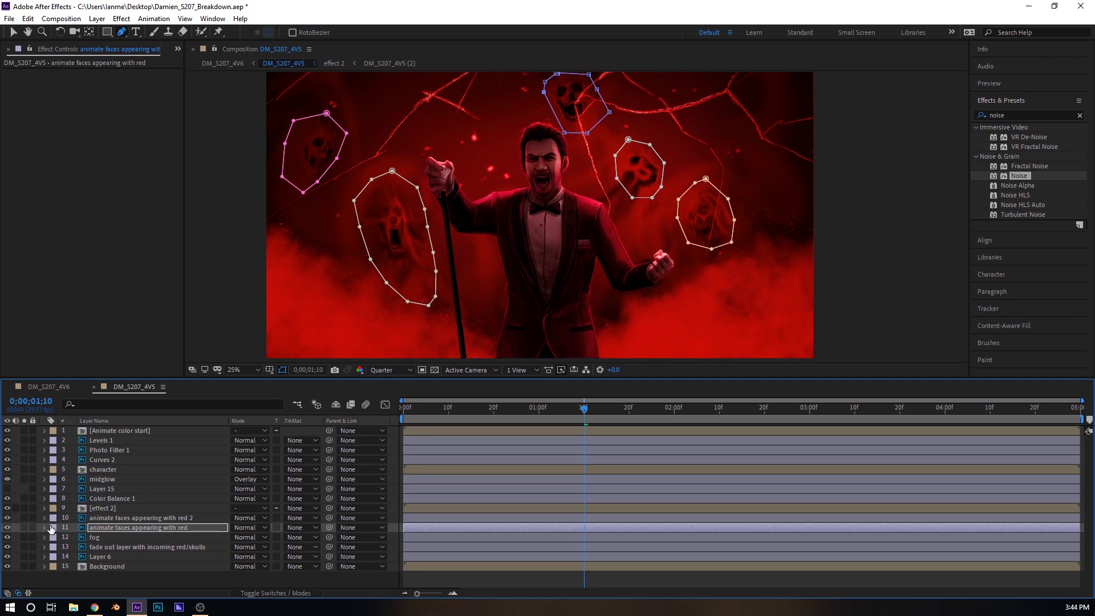
{"action": "left_click", "coordinate": [45, 529]}
{"action": "scroll", "coordinate": [46, 529], "scroll_direction": "down", "scroll_amount": 2}
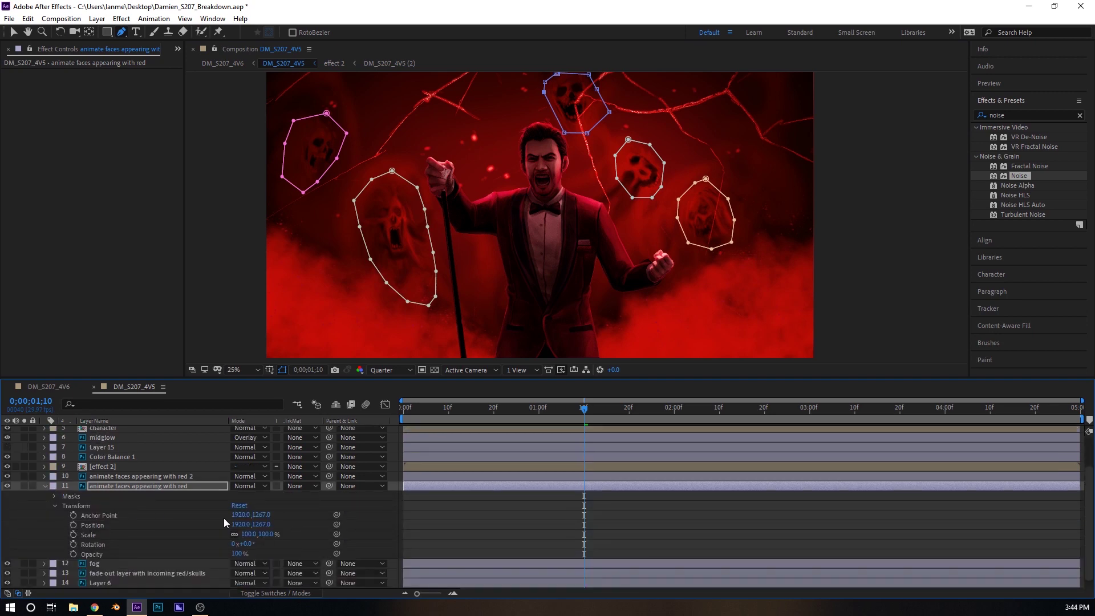
{"action": "left_click", "coordinate": [54, 506]}
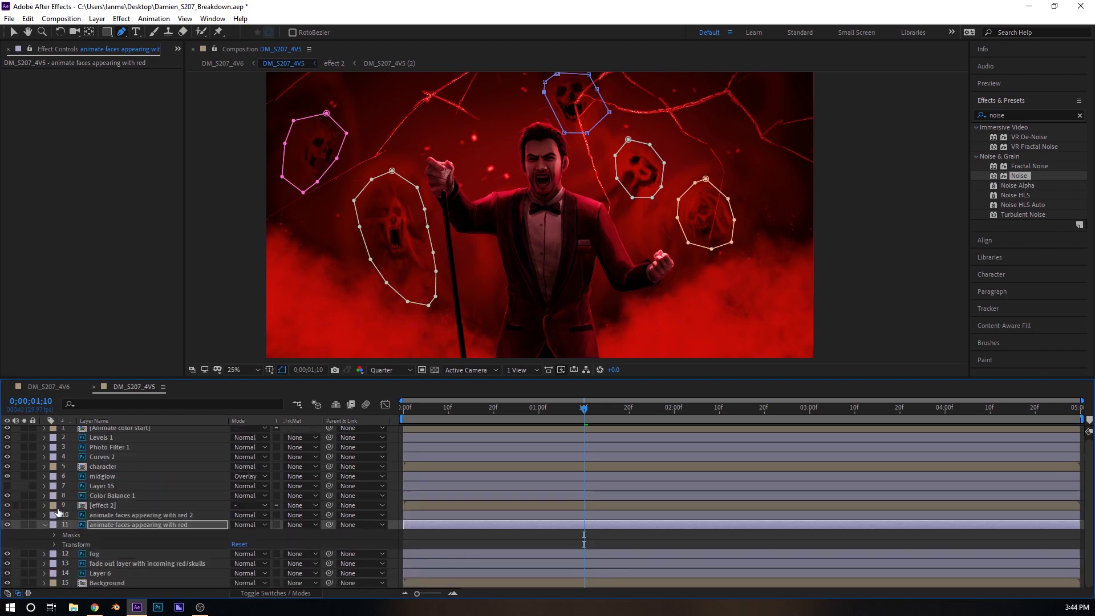
{"action": "left_click", "coordinate": [55, 534]}
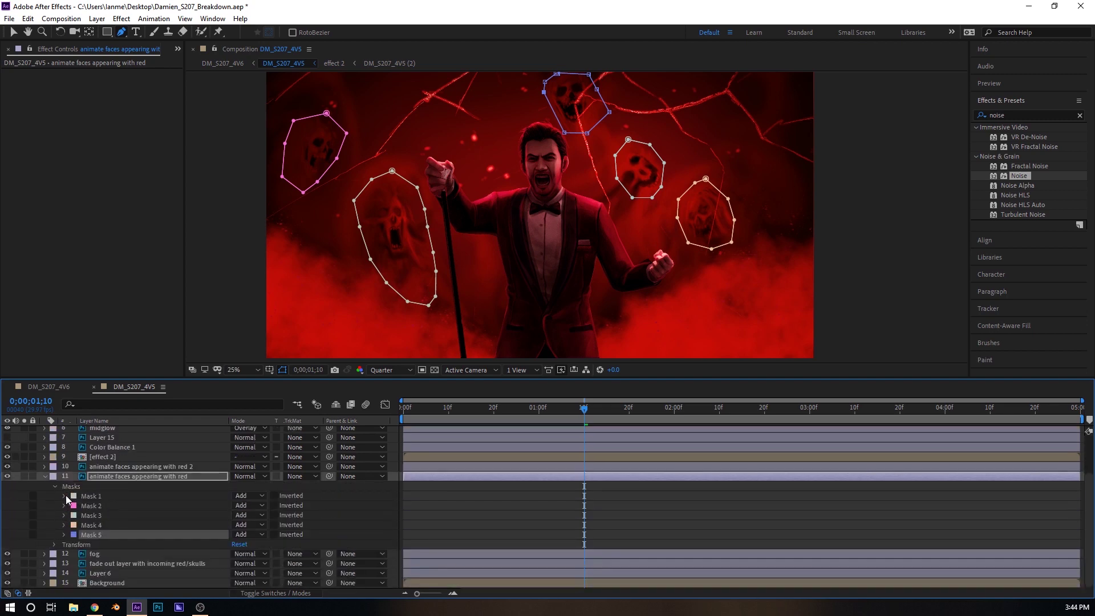
{"action": "left_click", "coordinate": [91, 496]}
{"action": "left_click", "coordinate": [93, 533], "text": "shift"}
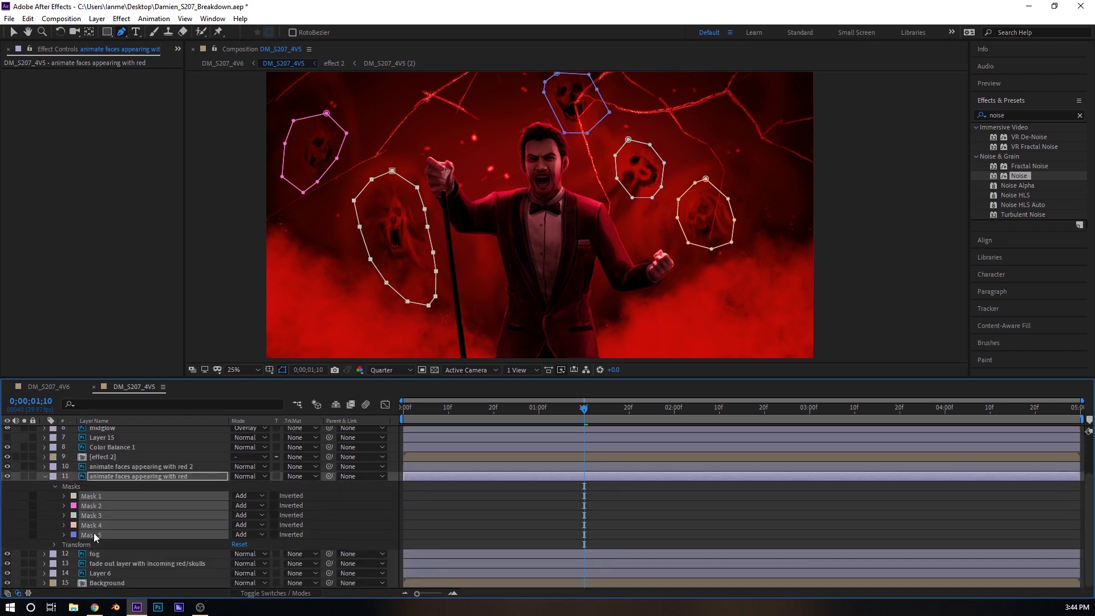
{"action": "left_click", "coordinate": [64, 497]}
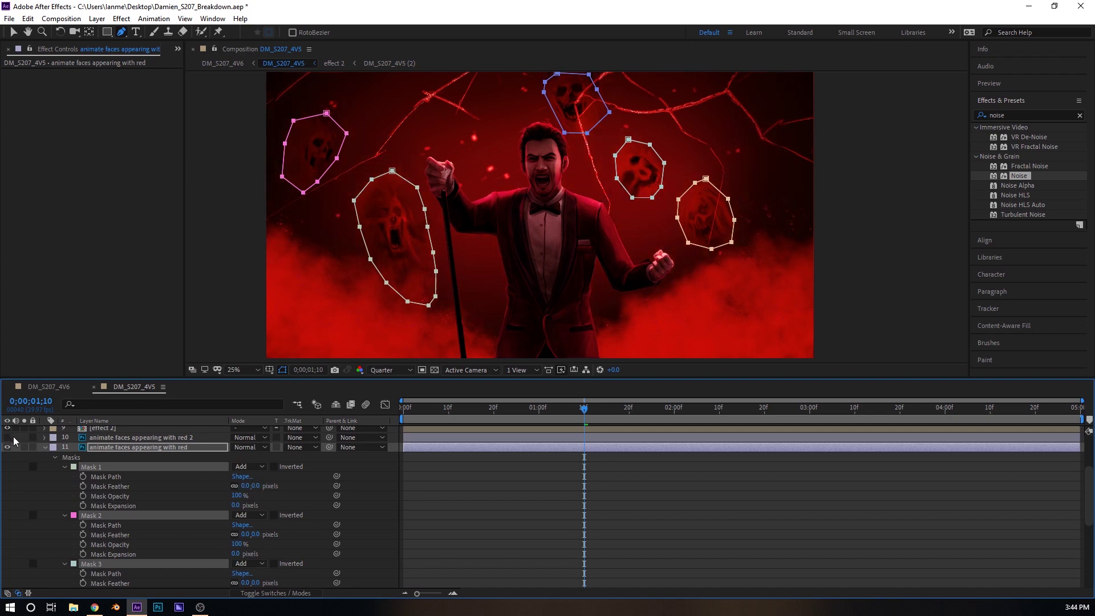
{"action": "left_click_drag", "start_coordinate": [253, 485], "coordinate": [330, 482]}
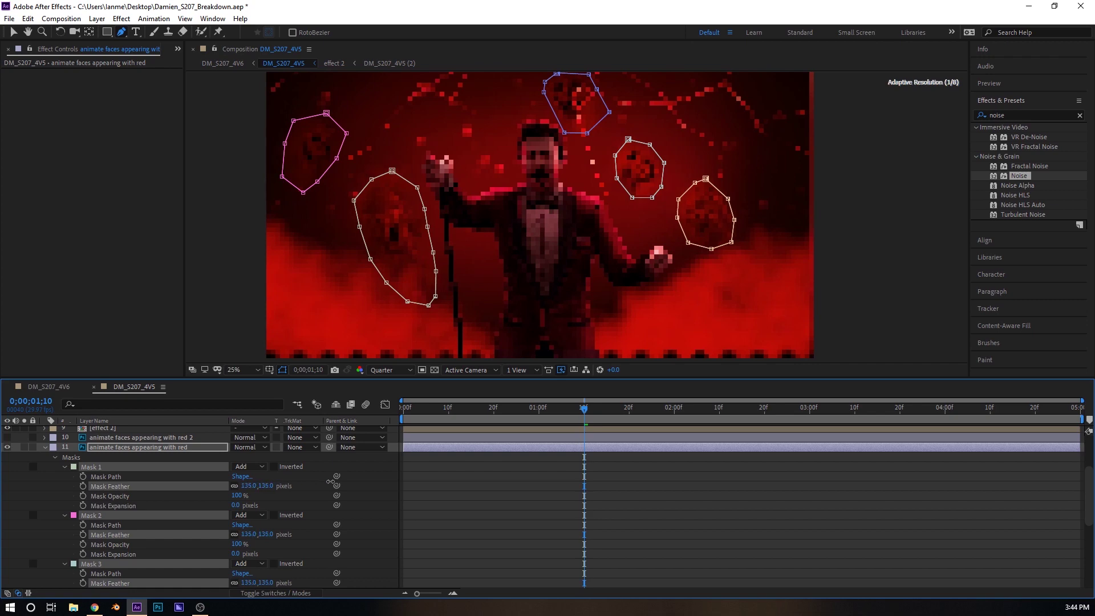
{"action": "left_click", "coordinate": [267, 486]}
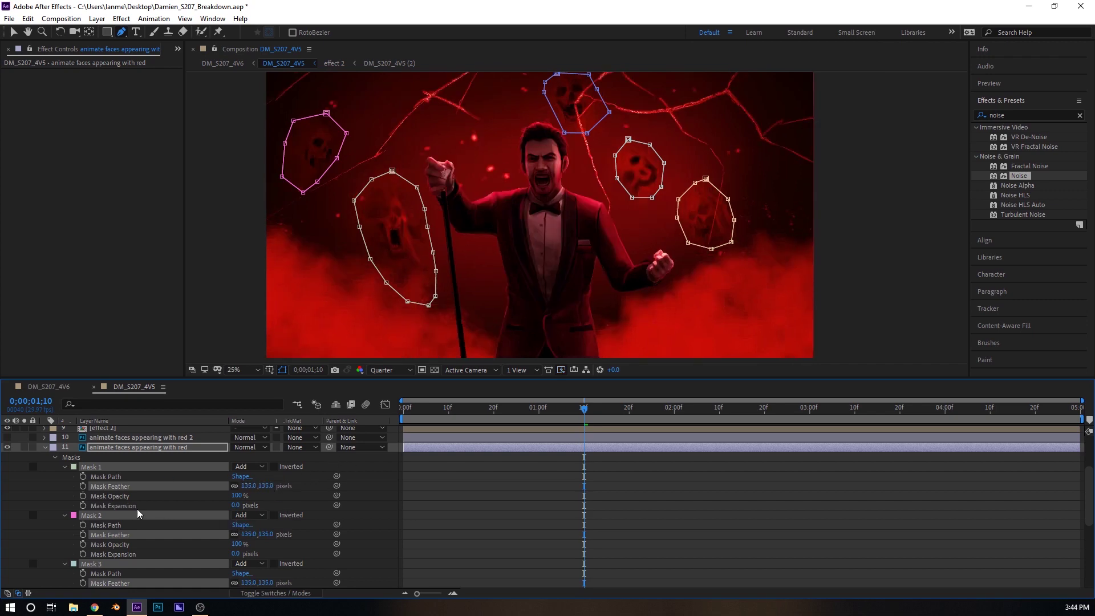
{"action": "left_click", "coordinate": [114, 506]}
{"action": "scroll", "coordinate": [134, 507], "scroll_direction": "down", "scroll_amount": 1}
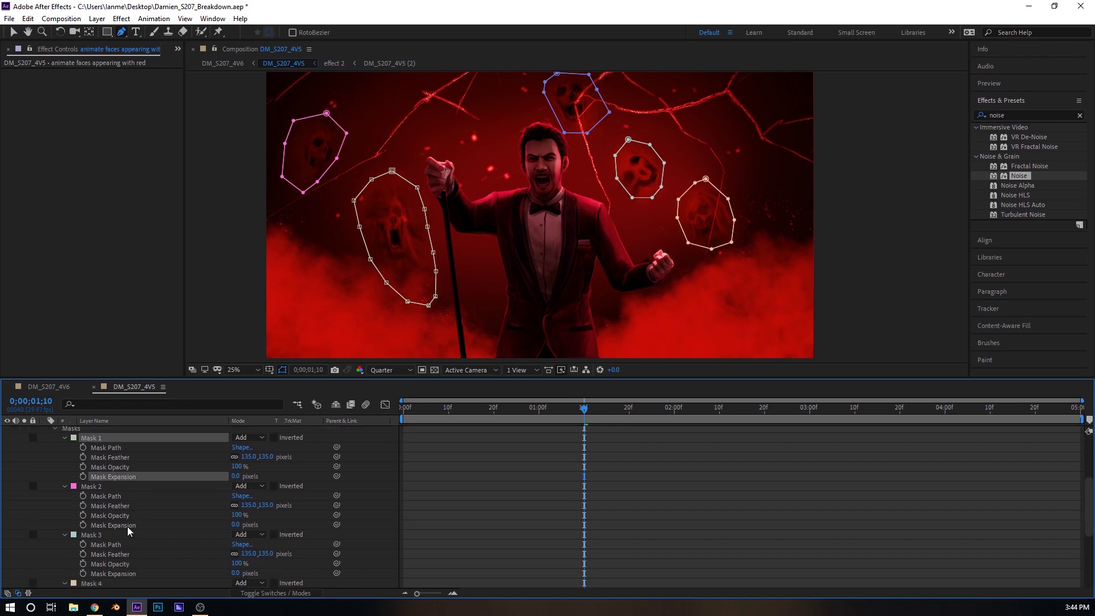
{"action": "scroll", "coordinate": [128, 526], "scroll_direction": "up", "scroll_amount": 2}
{"action": "left_click", "coordinate": [45, 476]}
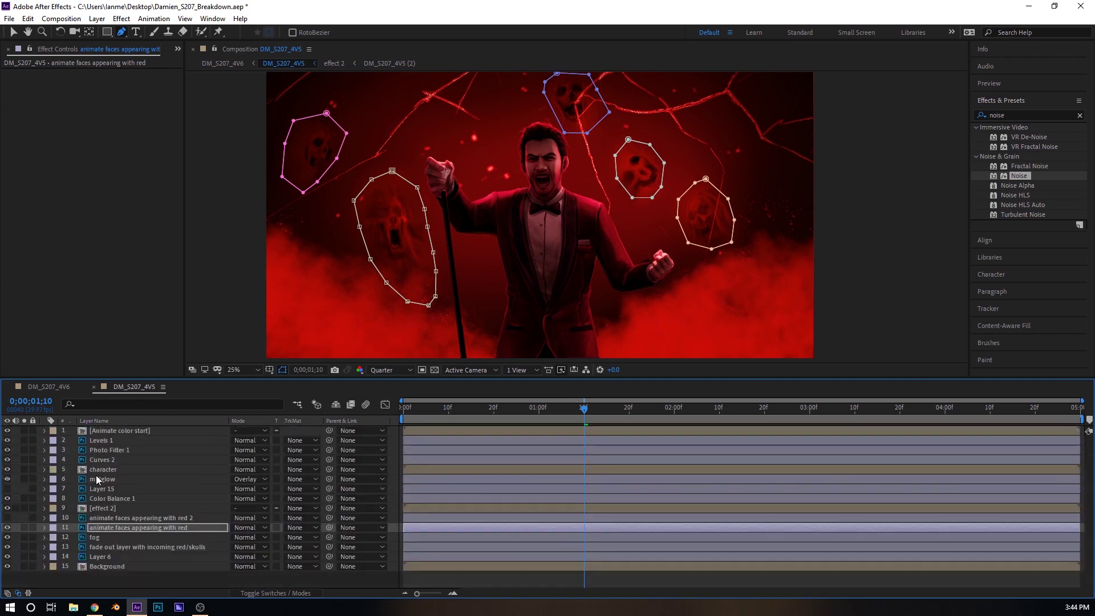
Add a comp-sized cyan solid directly above the "animate faces appearing with red 2" layer and hide it.
{"action": "left_click", "coordinate": [115, 514]}
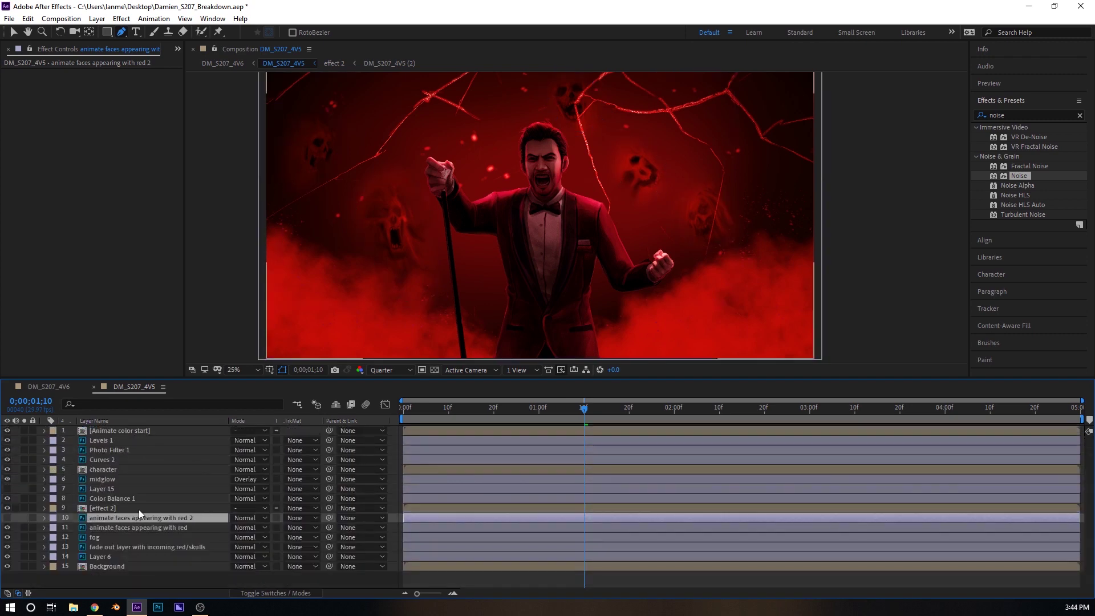
{"action": "left_click", "coordinate": [97, 18]}
{"action": "mouse_move", "coordinate": [114, 35]}
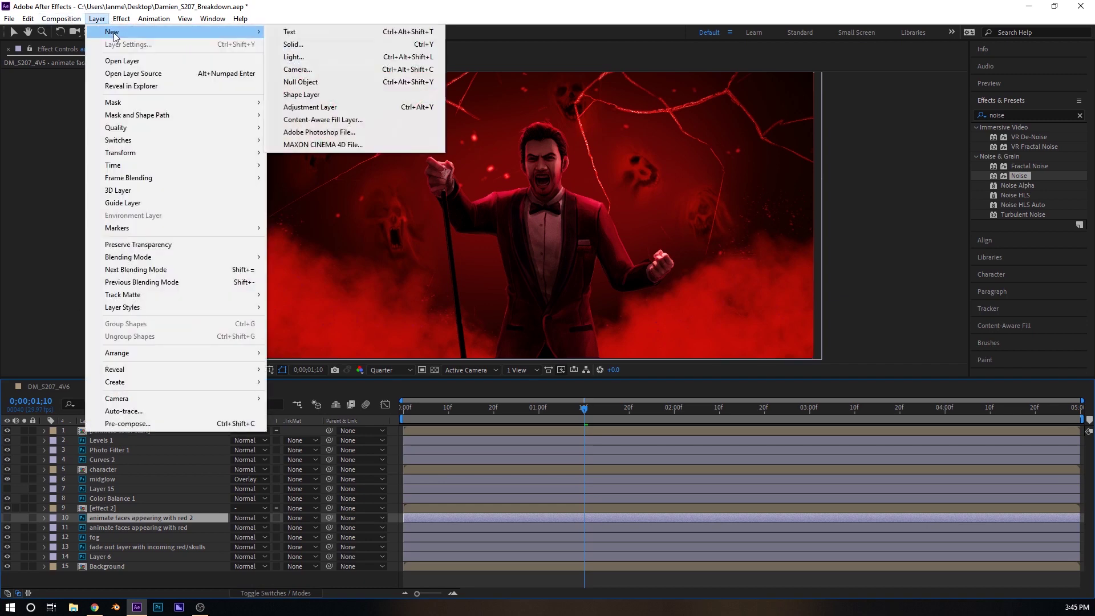
{"action": "left_click", "coordinate": [309, 44]}
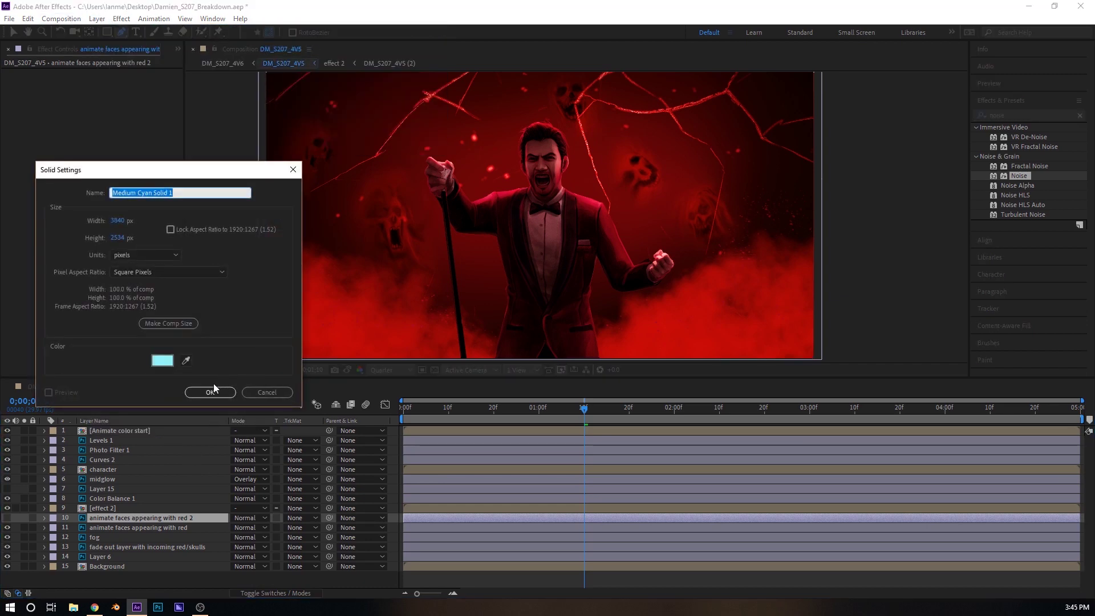
{"action": "left_click", "coordinate": [211, 392]}
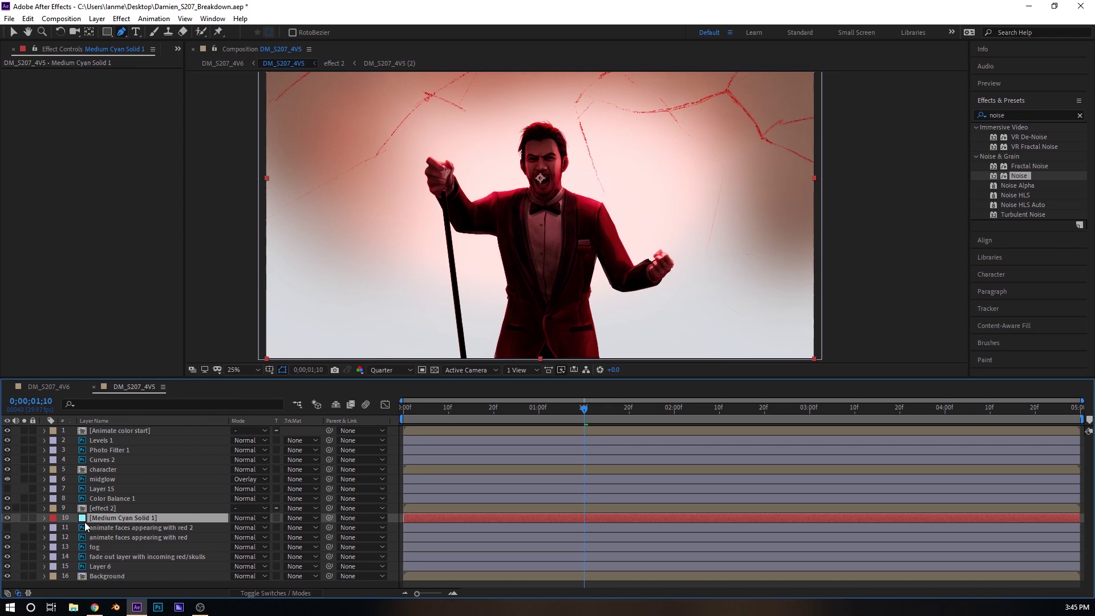
{"action": "left_click", "coordinate": [8, 518]}
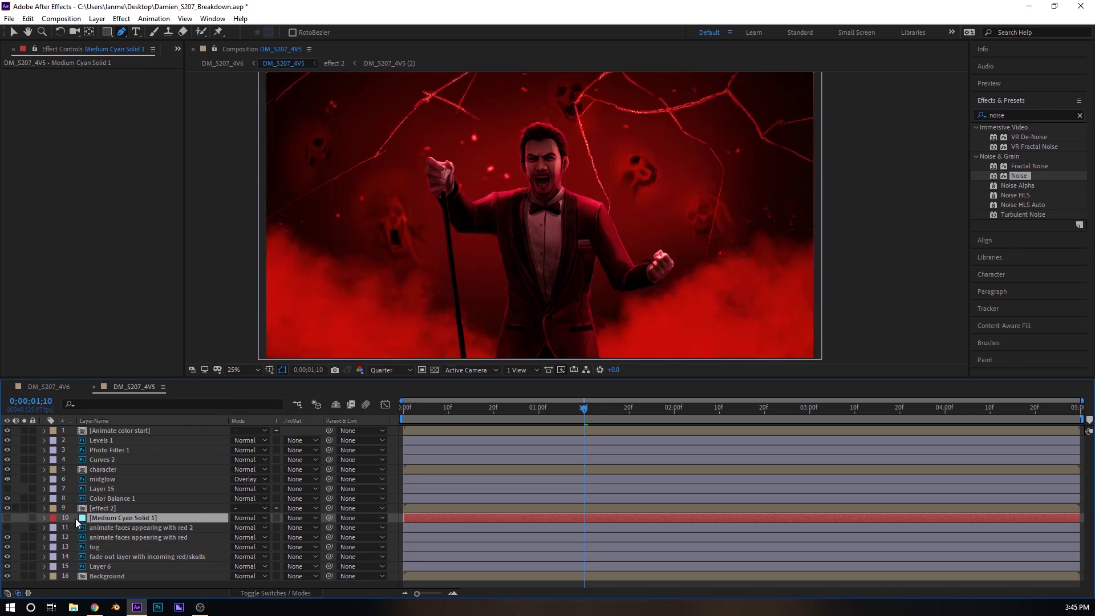
Apply five Slider Control effects to the hidden cyan solid.
{"action": "right_click", "coordinate": [110, 140]}
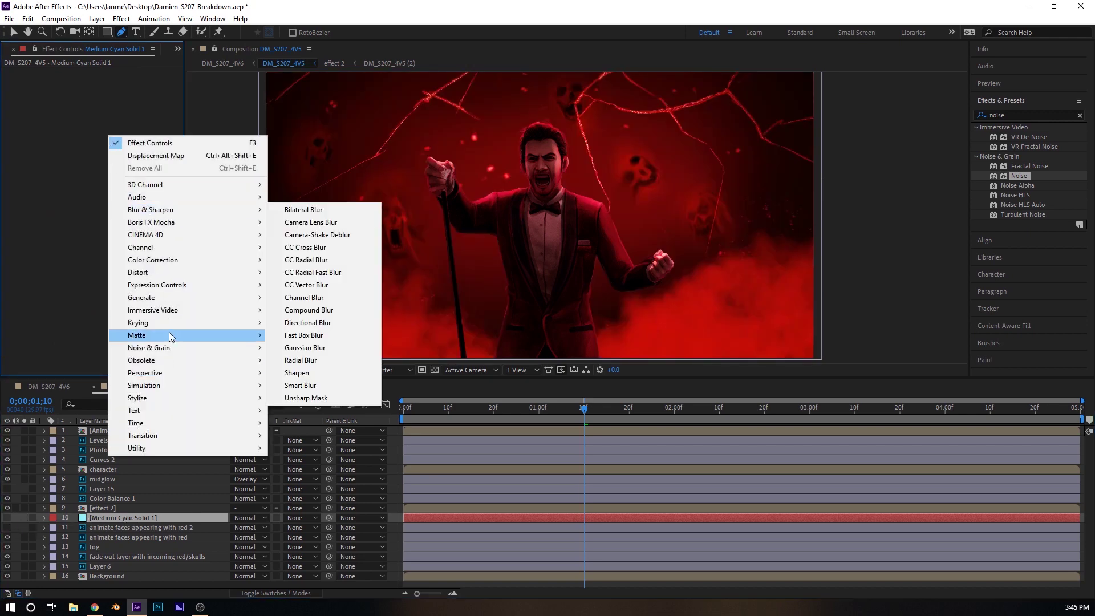
{"action": "mouse_move", "coordinate": [220, 286]}
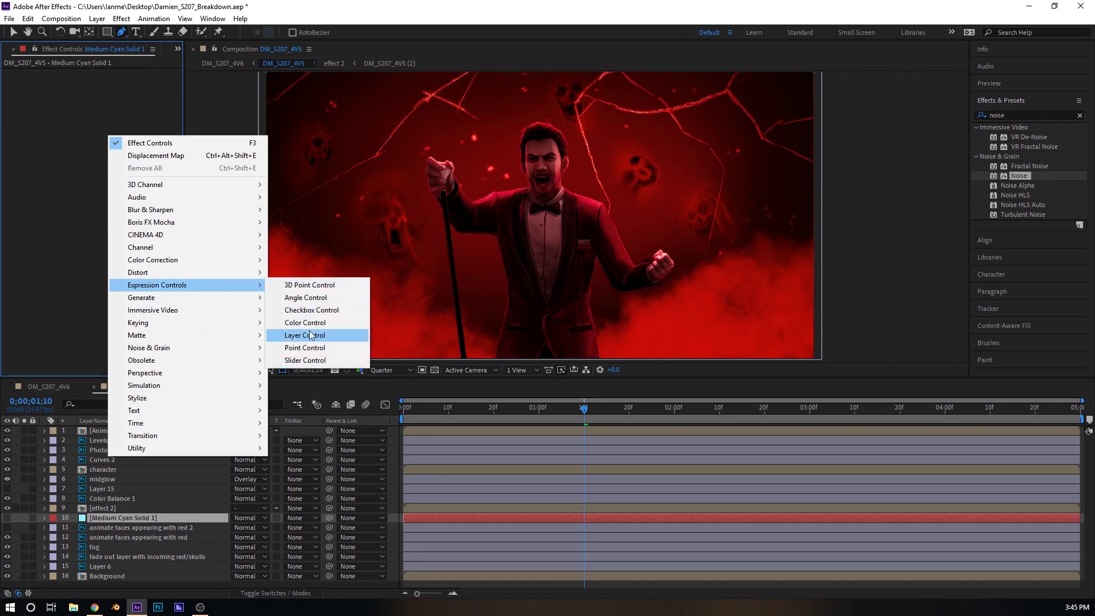
{"action": "left_click", "coordinate": [304, 359]}
{"action": "key", "text": "v"}
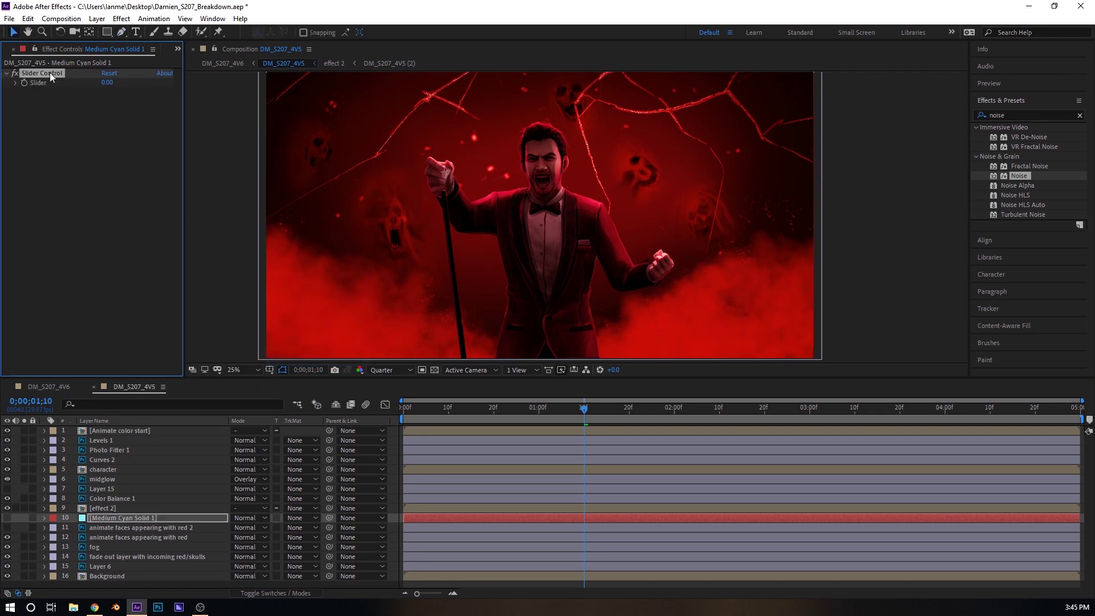
{"action": "right_click", "coordinate": [81, 125]}
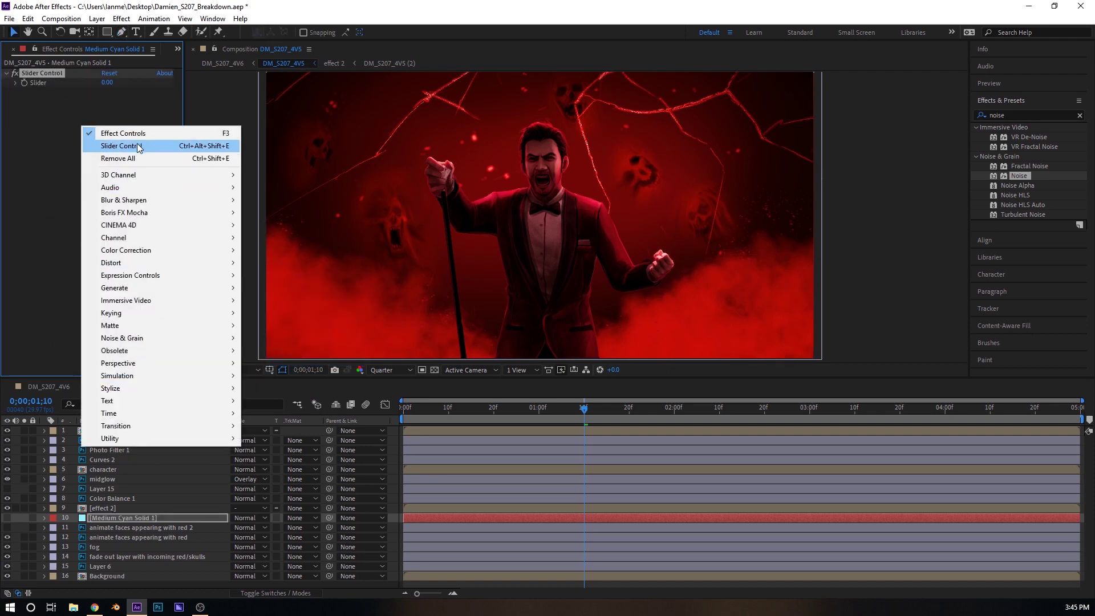
{"action": "left_click", "coordinate": [138, 144]}
{"action": "right_click", "coordinate": [102, 122]}
{"action": "left_click", "coordinate": [136, 144]}
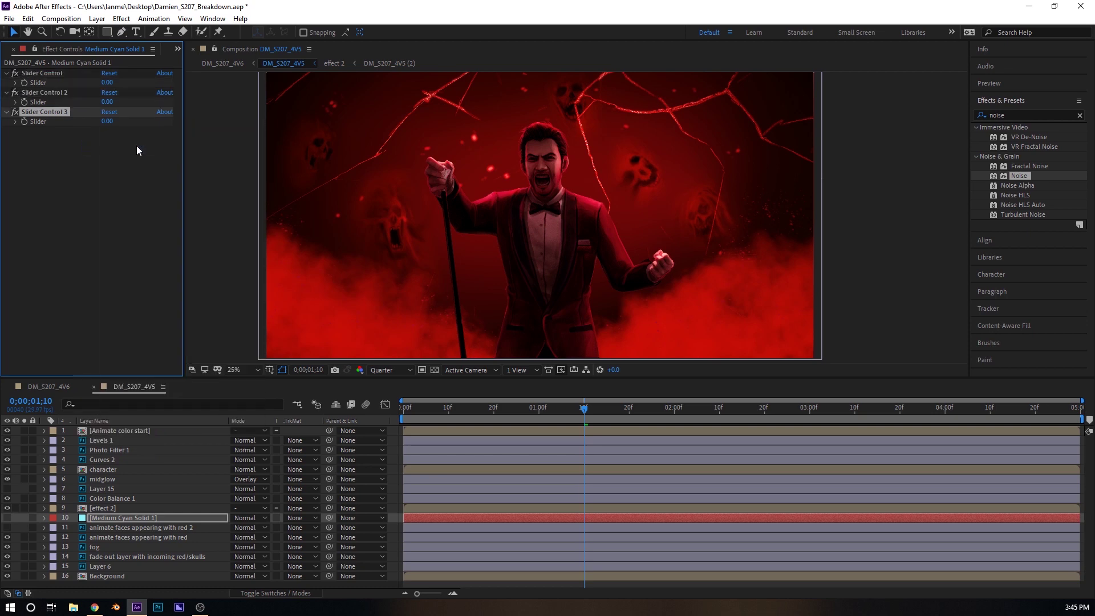
{"action": "key", "text": "ctrl+d"}
{"action": "key", "text": "ctrl+d"}
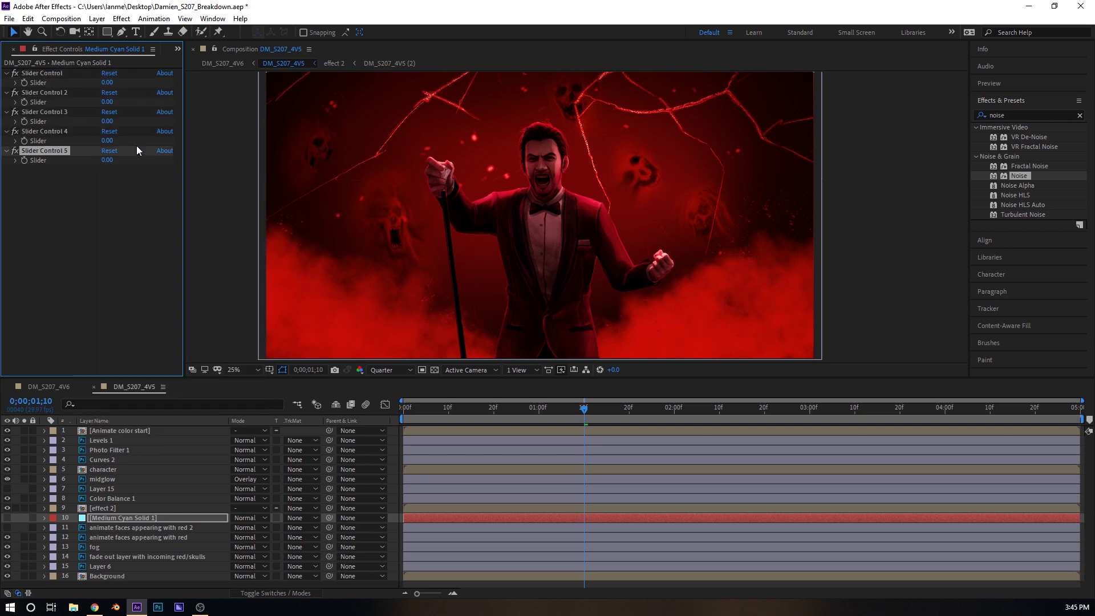
Reveal the mask properties of the "animate faces appearing with red" layer and select Mask 1's Mask Expansion.
{"action": "left_click", "coordinate": [45, 74]}
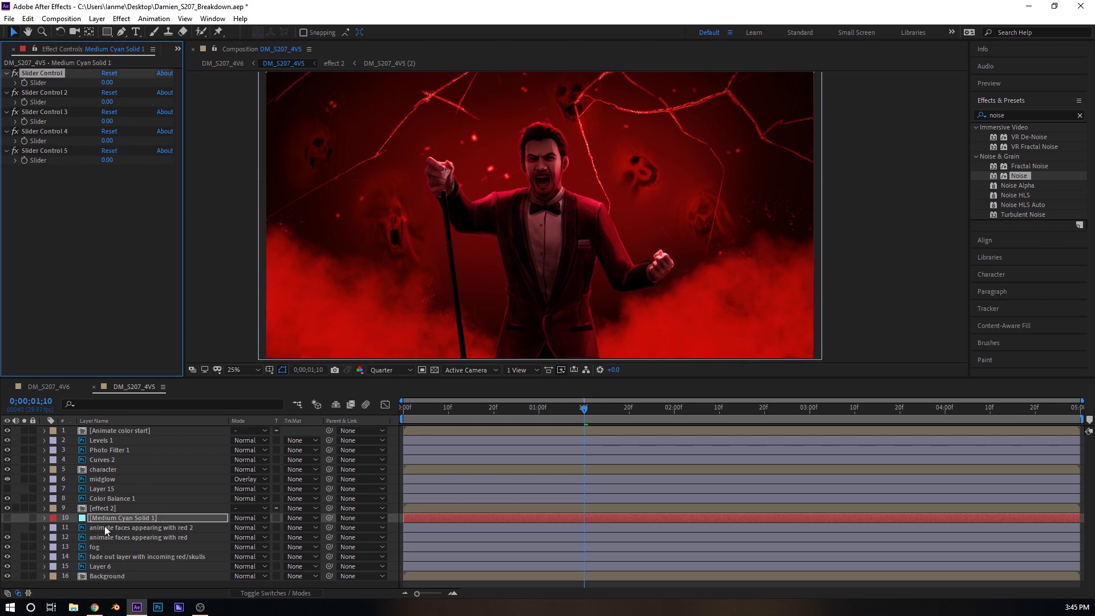
{"action": "left_click", "coordinate": [44, 528]}
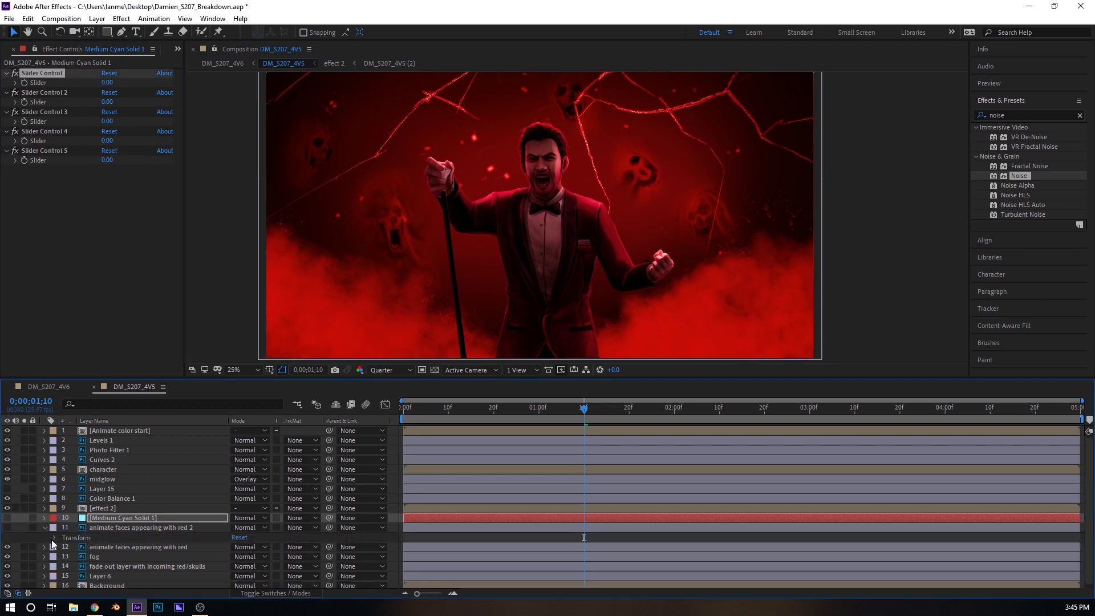
{"action": "left_click", "coordinate": [45, 529]}
{"action": "left_click", "coordinate": [45, 538]}
{"action": "scroll", "coordinate": [66, 529], "scroll_direction": "down", "scroll_amount": 1}
{"action": "scroll", "coordinate": [132, 503], "scroll_direction": "up", "scroll_amount": 1}
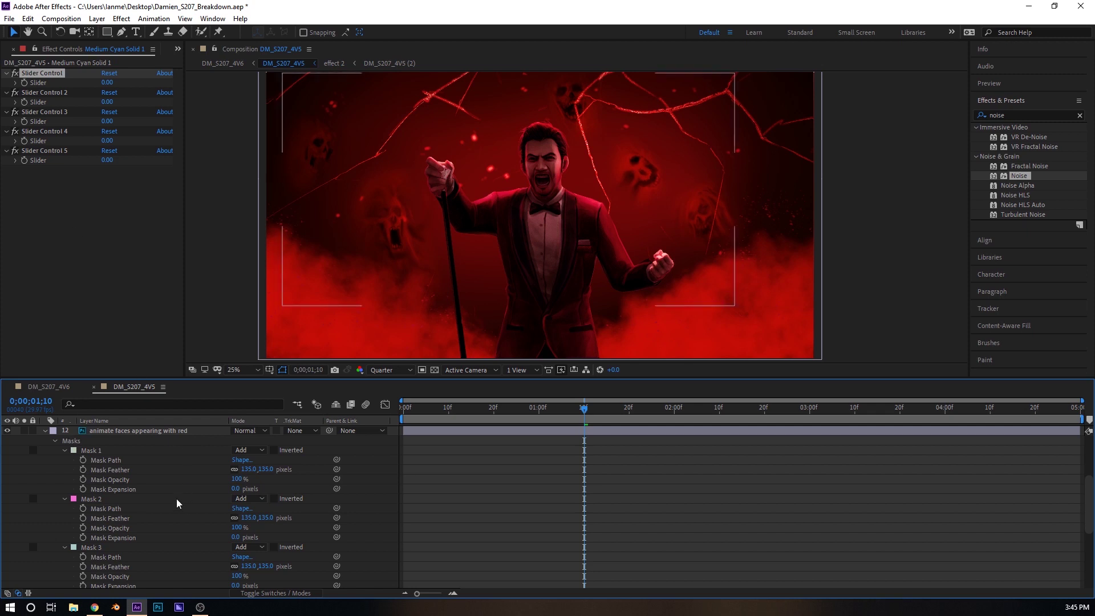
{"action": "left_click", "coordinate": [130, 490]}
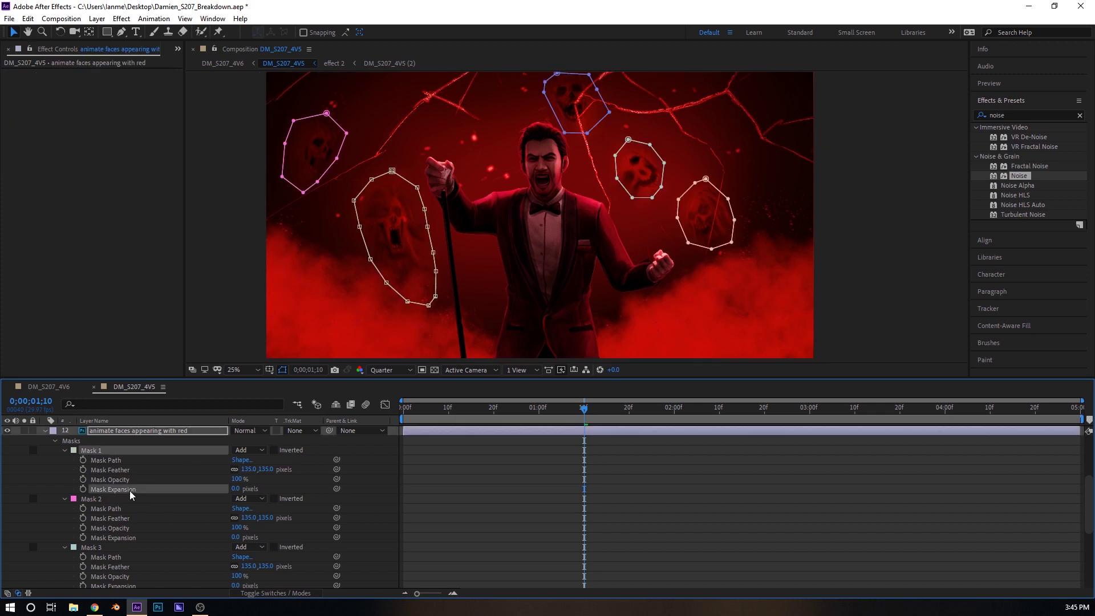
Add an expression to Mask 1's Mask Expansion that links it to the first Slider Control on the cyan solid.
{"action": "scroll", "coordinate": [149, 485], "scroll_direction": "up", "scroll_amount": 5}
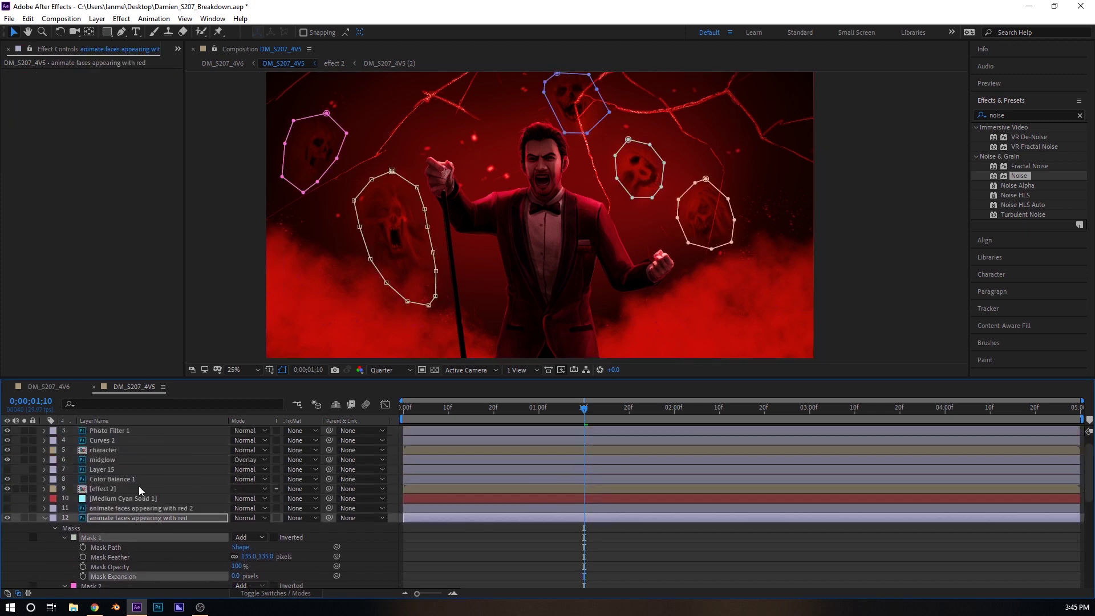
{"action": "left_click", "coordinate": [131, 498]}
{"action": "scroll", "coordinate": [147, 512], "scroll_direction": "down", "scroll_amount": 3}
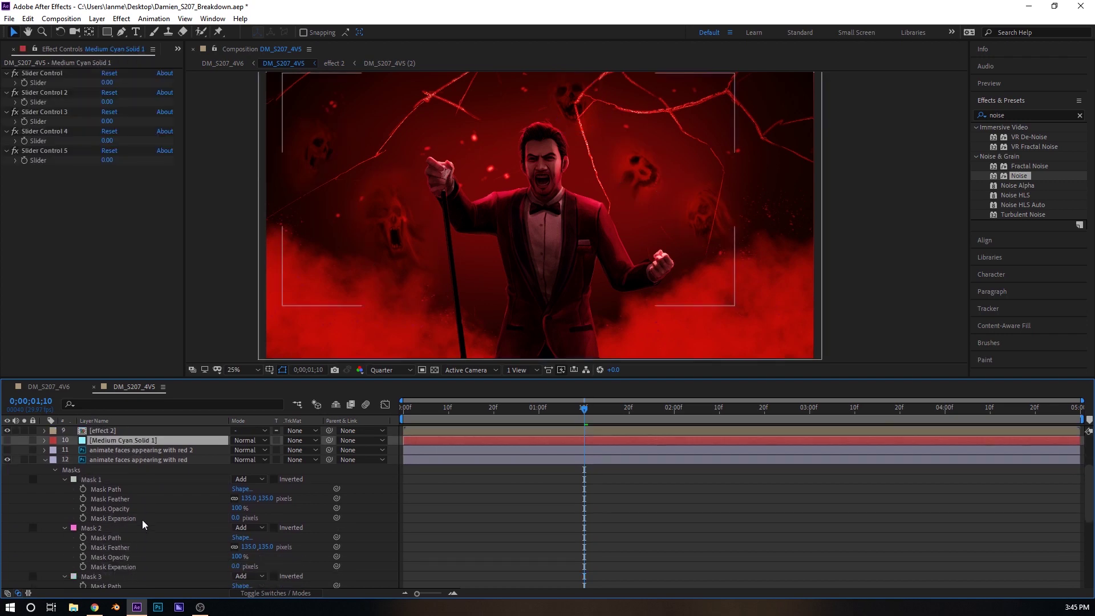
{"action": "left_click", "coordinate": [83, 518], "text": "alt"}
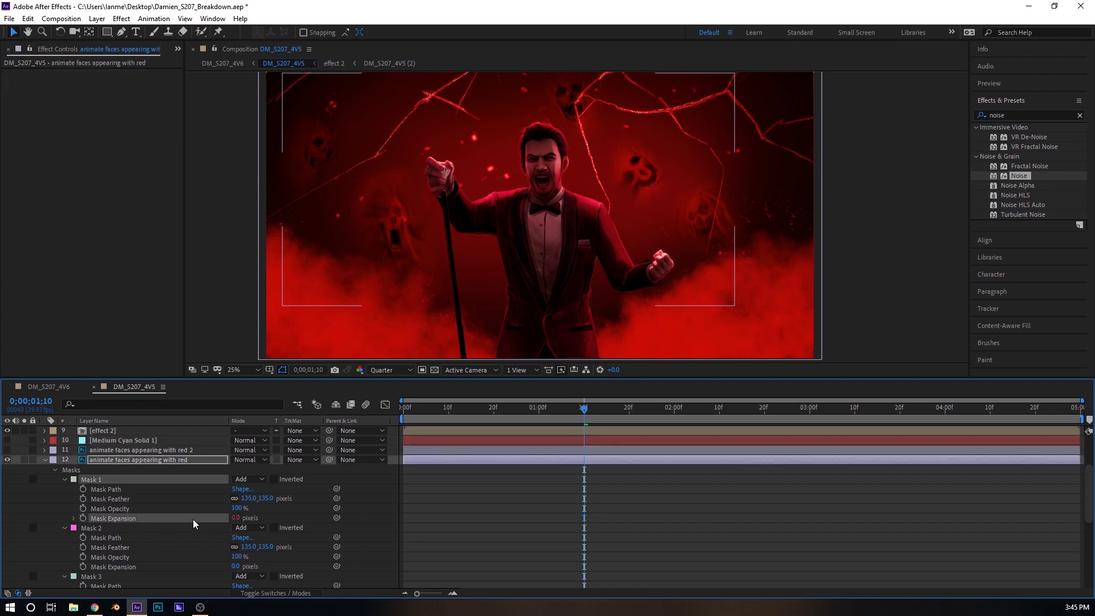
{"action": "left_click", "coordinate": [148, 443]}
{"action": "left_click_drag", "start_coordinate": [263, 527], "coordinate": [40, 85]}
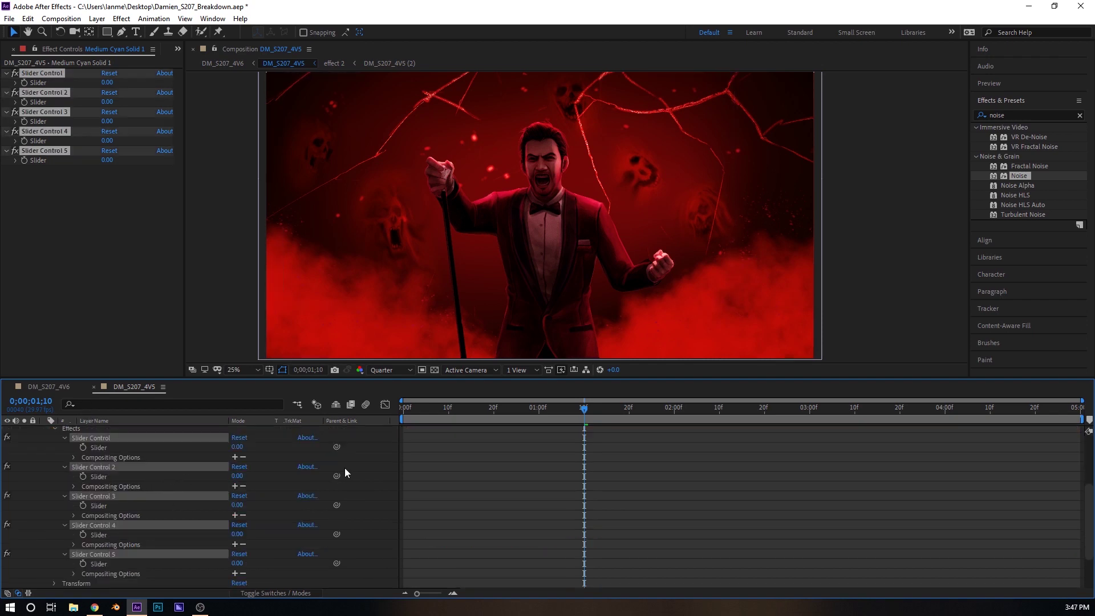
{"action": "scroll", "coordinate": [142, 510], "scroll_direction": "up", "scroll_amount": 1}
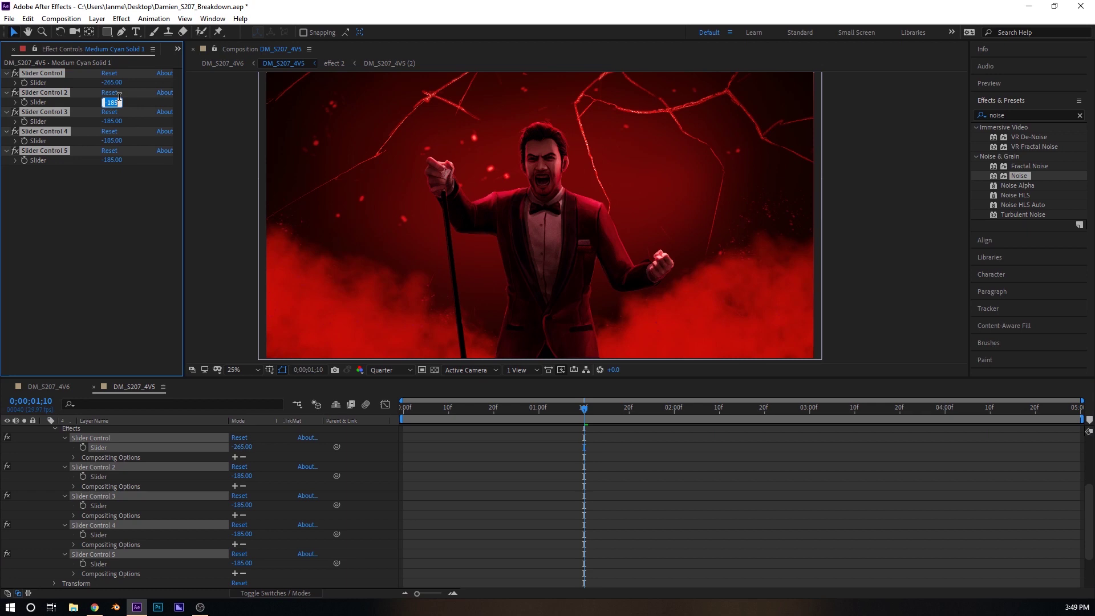
Set the remaining slider values on the cyan solid to -265 and turn on keyframing for all five sliders.
{"action": "left_click", "coordinate": [111, 102]}
{"action": "type", "text": "-265"}
{"action": "key", "text": "Return"}
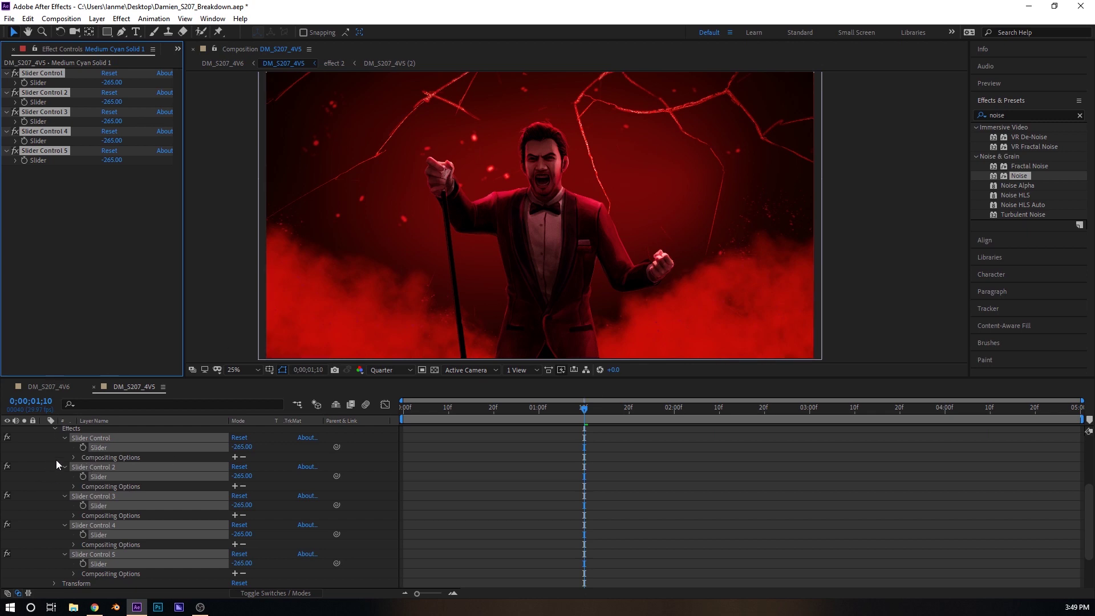
{"action": "left_click", "coordinate": [84, 448]}
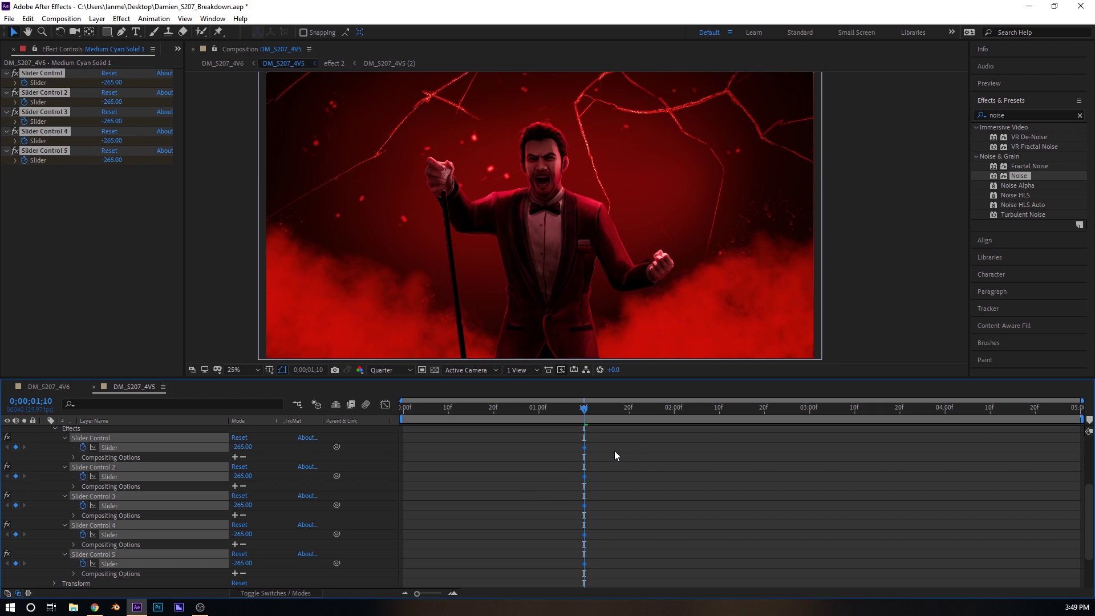
Add staggered second keyframes to the five sliders and keyframe each at 600 near the end of the timeline.
{"action": "left_click_drag", "start_coordinate": [614, 417], "coordinate": [901, 422]}
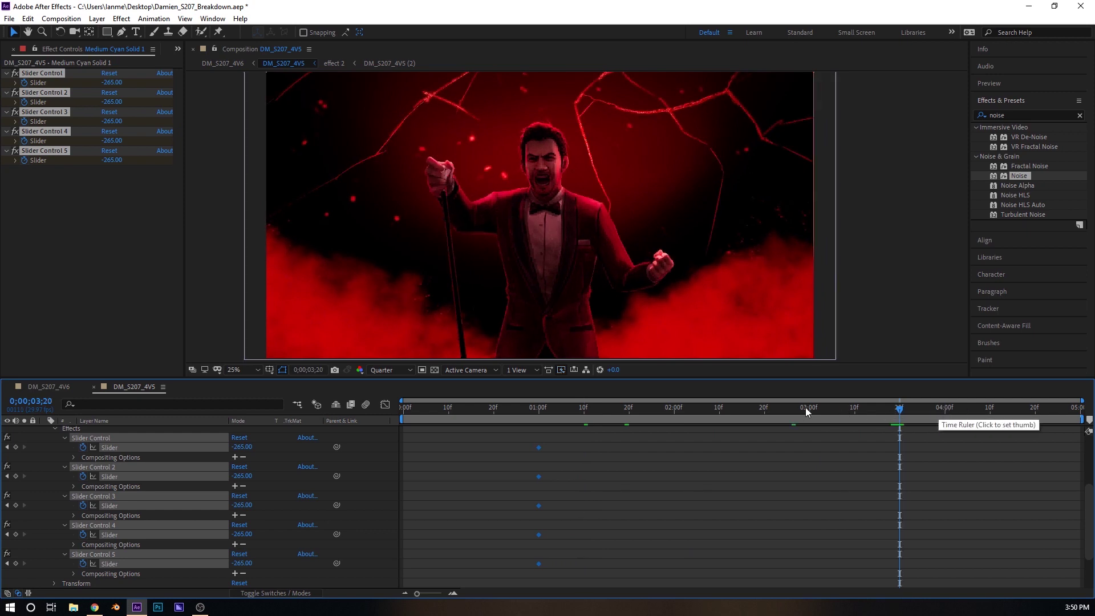
{"action": "left_click", "coordinate": [296, 456]}
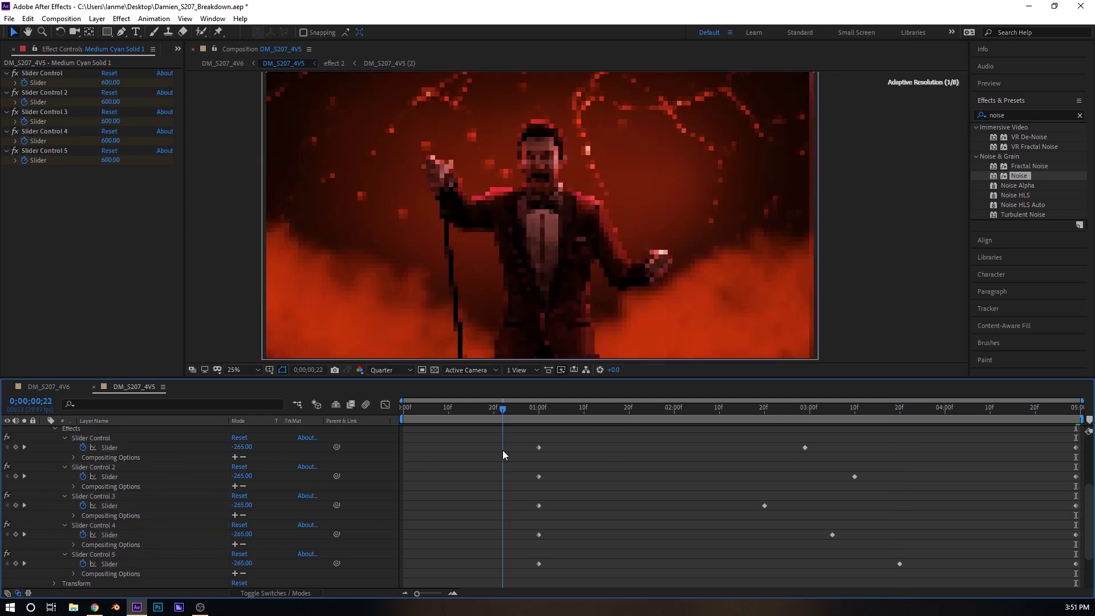
Preview the slider-driven skull reveal, including playback from the first frame.
{"action": "key", "text": "space"}
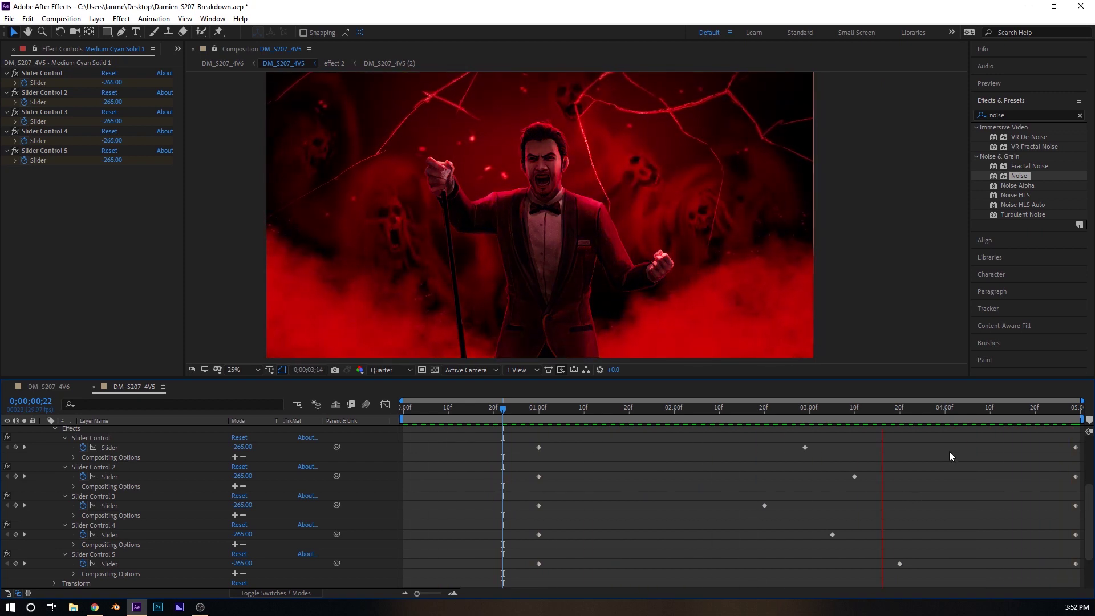
{"action": "left_click_drag", "start_coordinate": [946, 409], "coordinate": [323, 466]}
{"action": "key", "text": "space"}
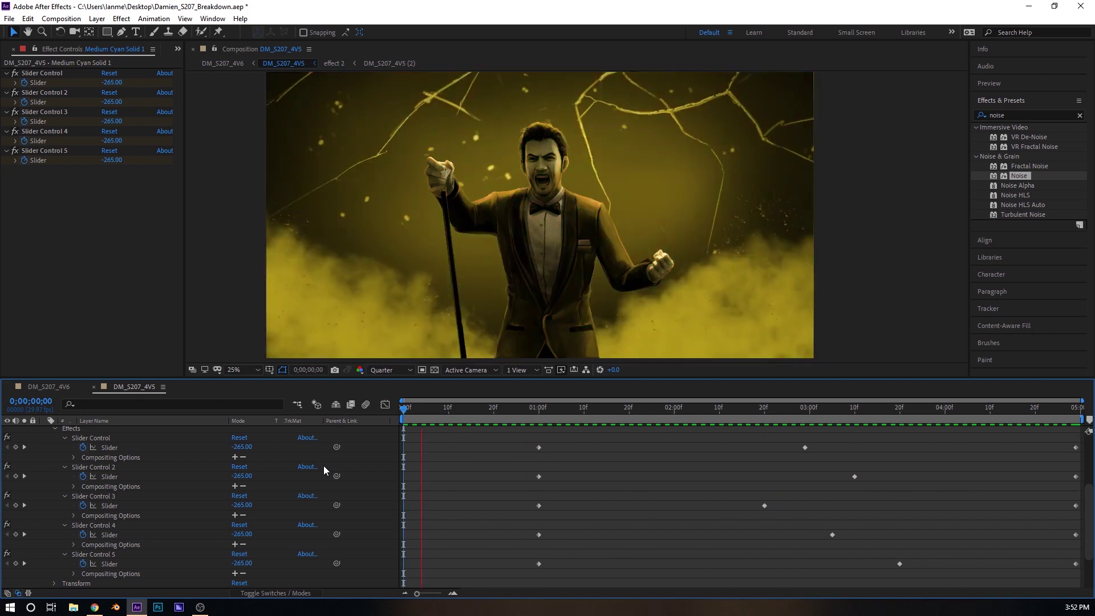
Collapse the cyan solid and give "animate faces appearing with red" a Luma Inverted Matte from "animate faces appearing with red 2".
{"action": "scroll", "coordinate": [121, 447], "scroll_direction": "up", "scroll_amount": 2}
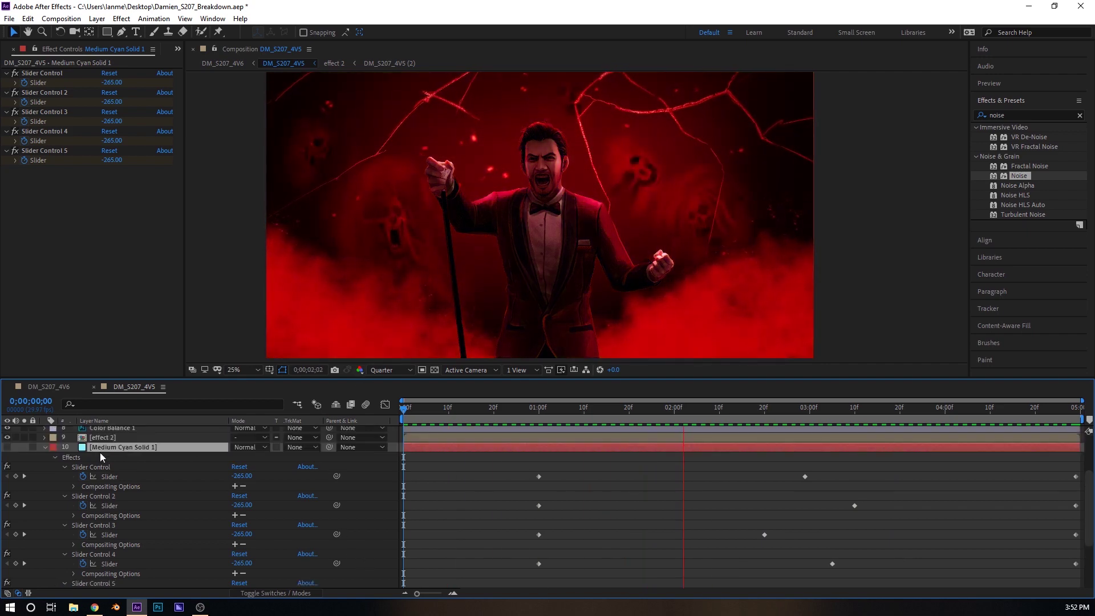
{"action": "left_click", "coordinate": [44, 449]}
{"action": "left_click_drag", "start_coordinate": [426, 412], "coordinate": [407, 412]}
{"action": "left_click", "coordinate": [135, 528]}
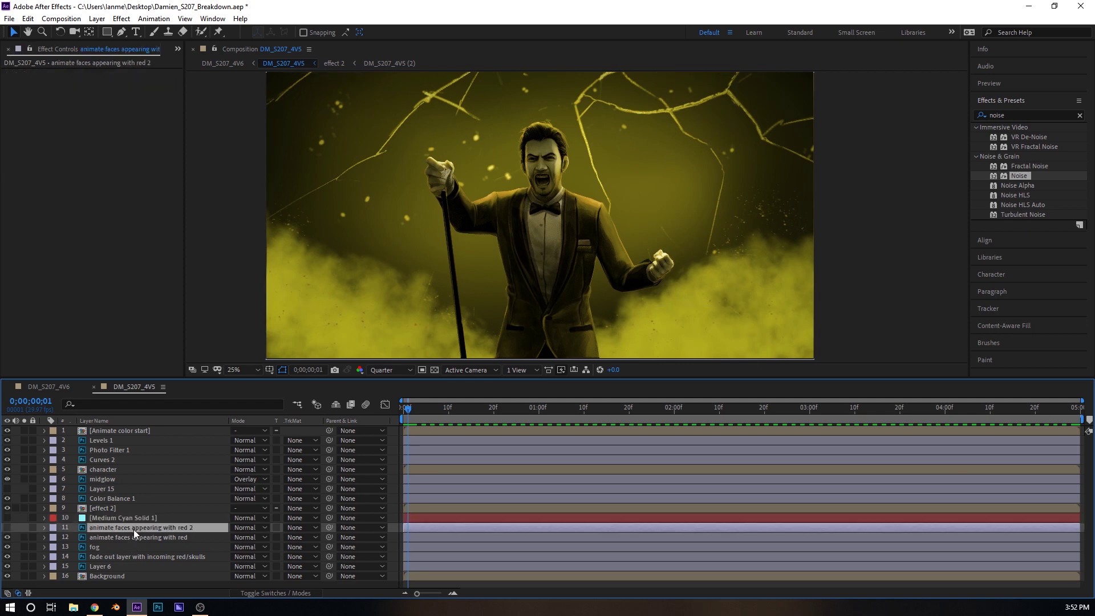
{"action": "left_click", "coordinate": [307, 537]}
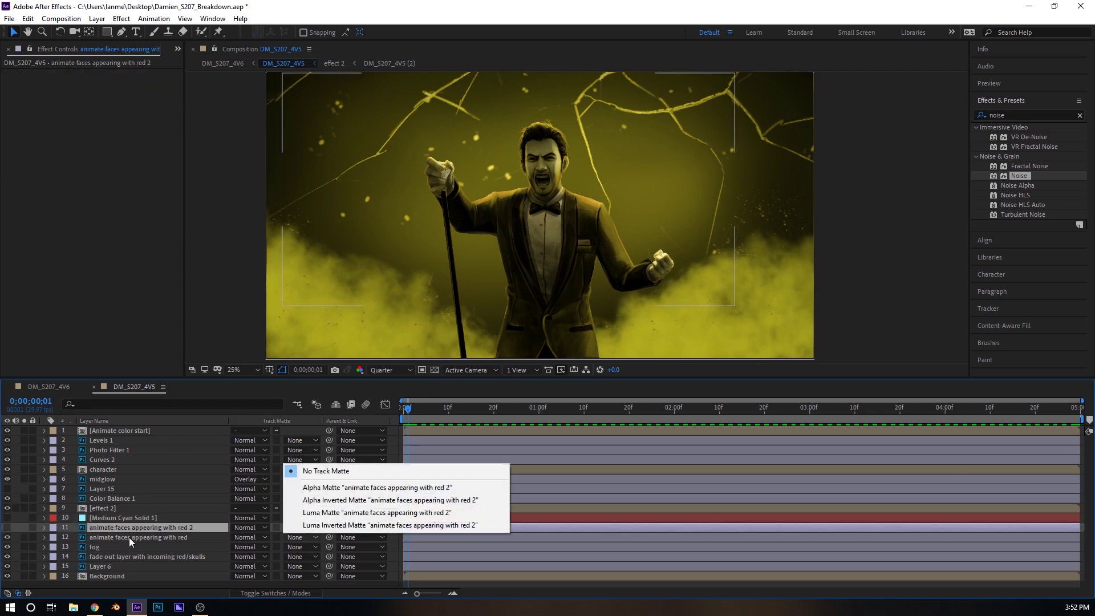
{"action": "left_click", "coordinate": [134, 537]}
{"action": "left_click", "coordinate": [301, 537]}
{"action": "left_click", "coordinate": [331, 526]}
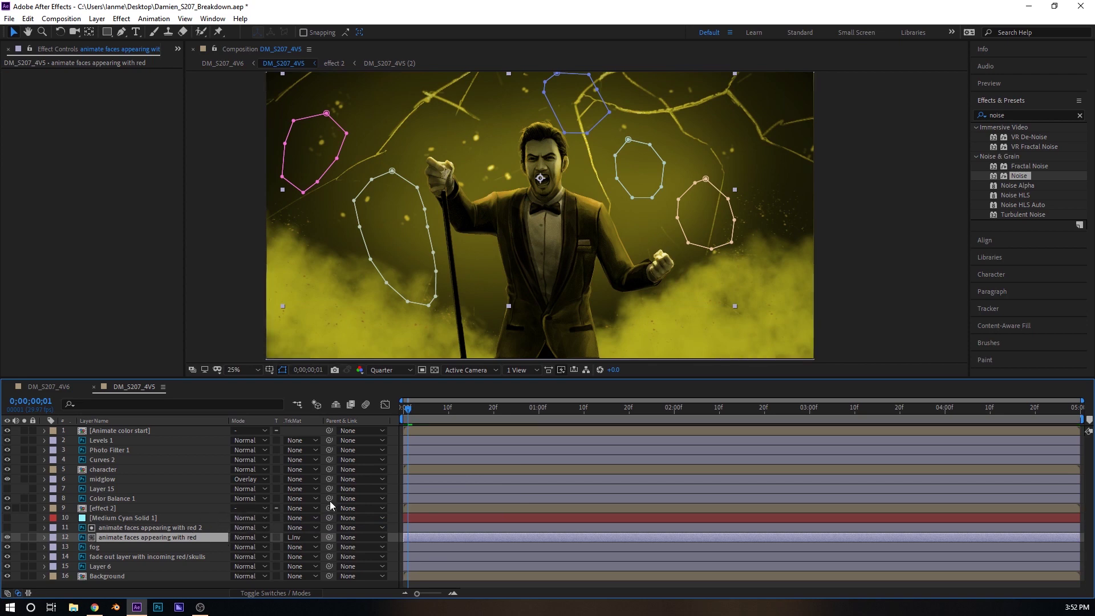
Apply Turbulent Noise to "animate faces appearing with red 2" and set its Fractal Type to Turbulent Smooth.
{"action": "left_click_drag", "start_coordinate": [468, 408], "coordinate": [407, 430]}
{"action": "left_click", "coordinate": [190, 528]}
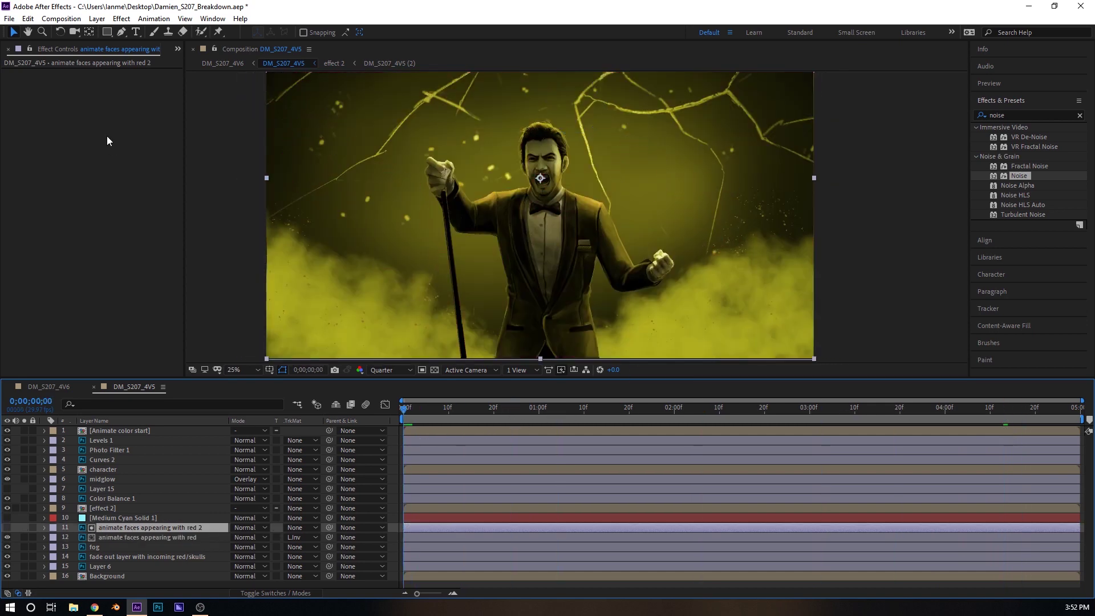
{"action": "right_click", "coordinate": [108, 141]}
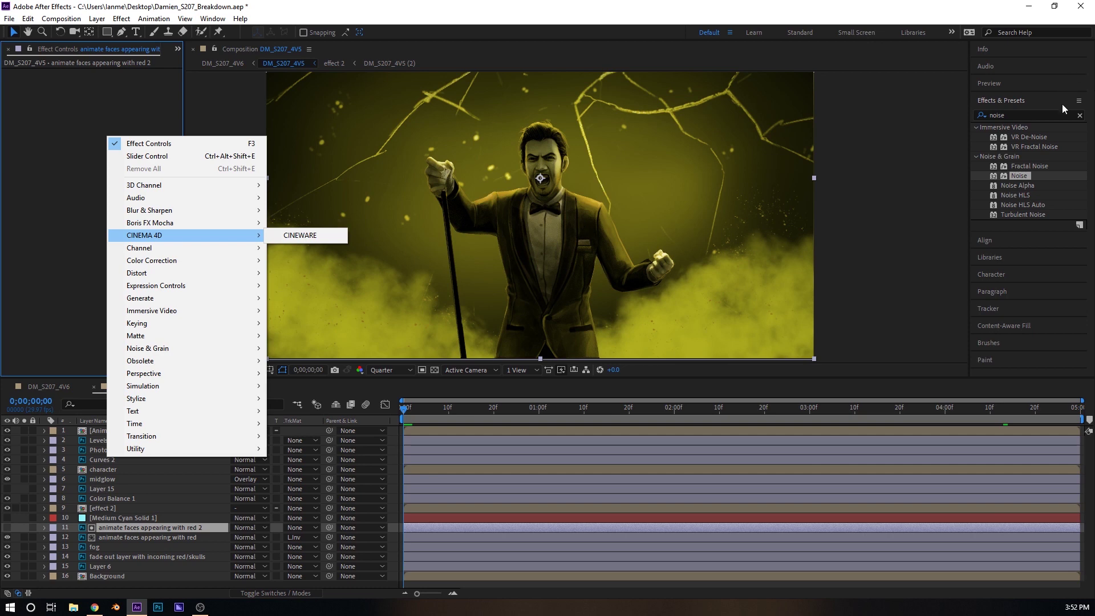
{"action": "left_click", "coordinate": [1080, 116]}
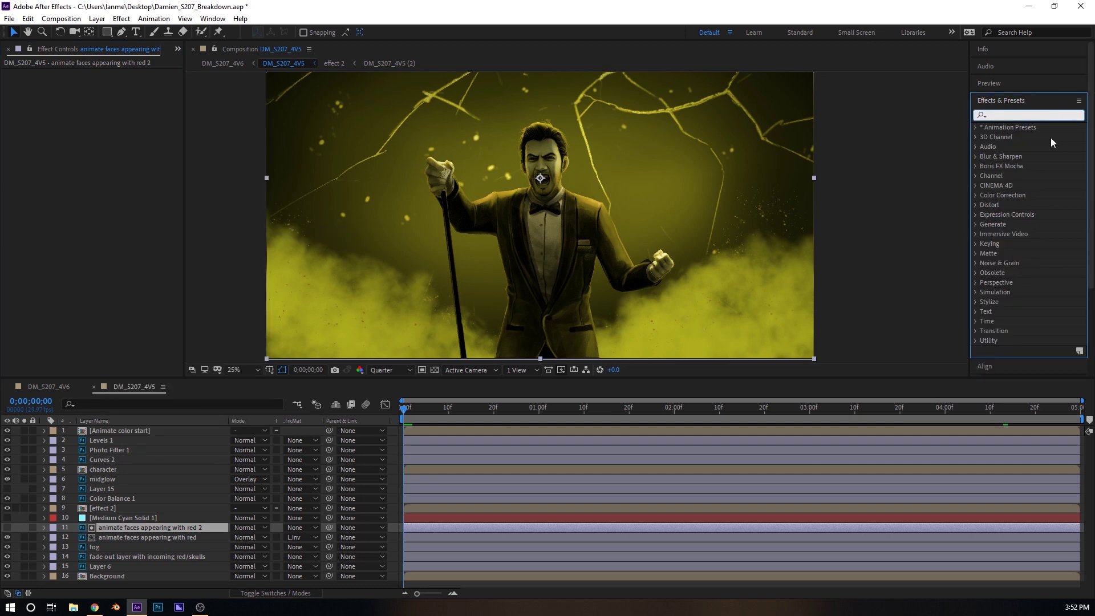
{"action": "type", "text": "noise"}
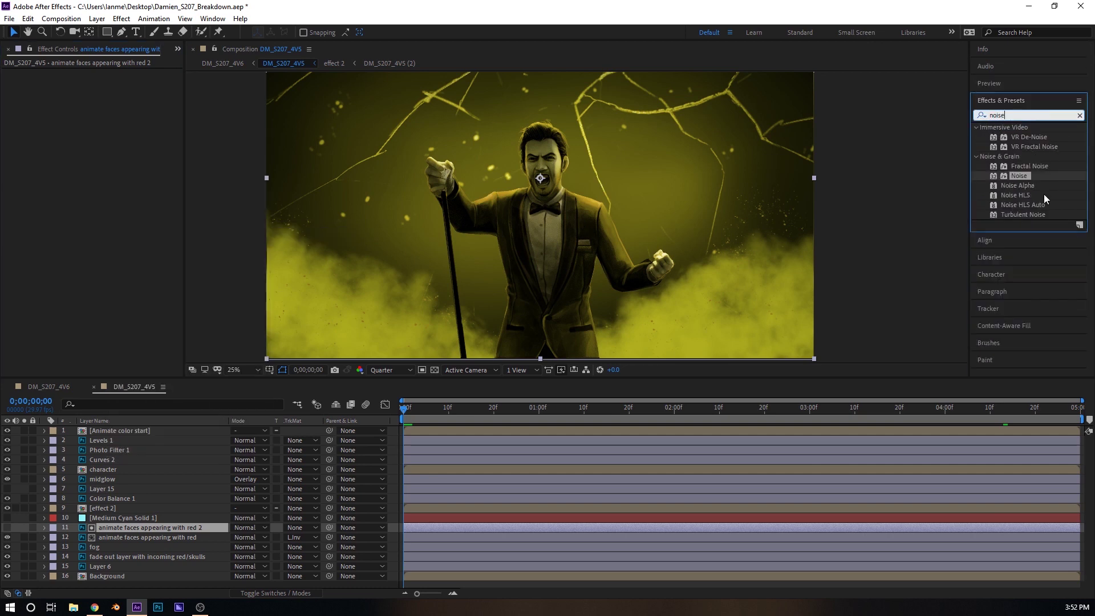
{"action": "left_click_drag", "start_coordinate": [1034, 215], "coordinate": [80, 143]}
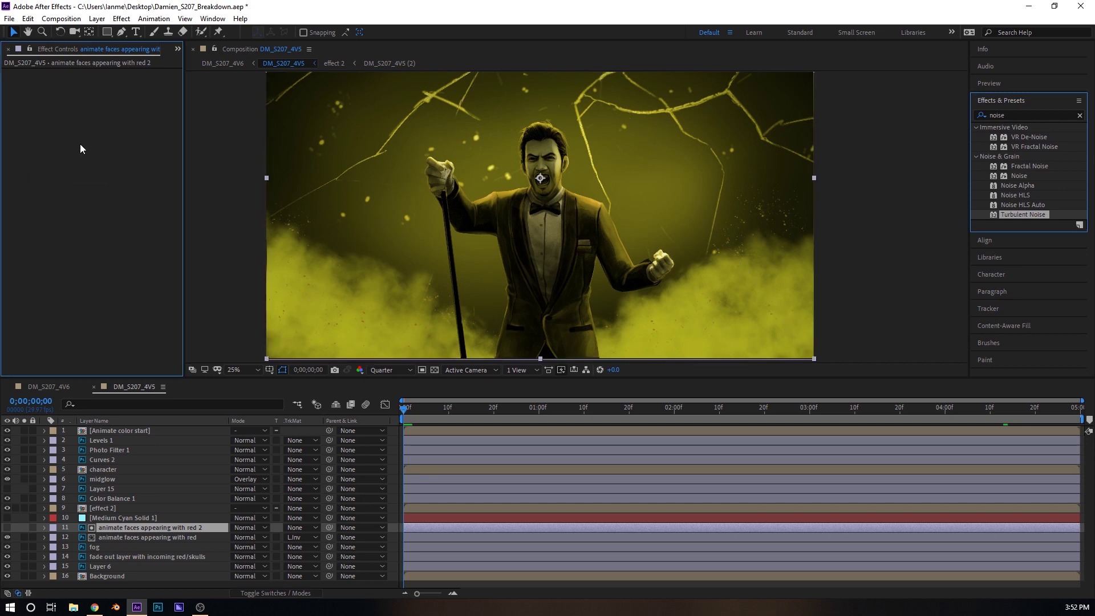
{"action": "left_click", "coordinate": [129, 84]}
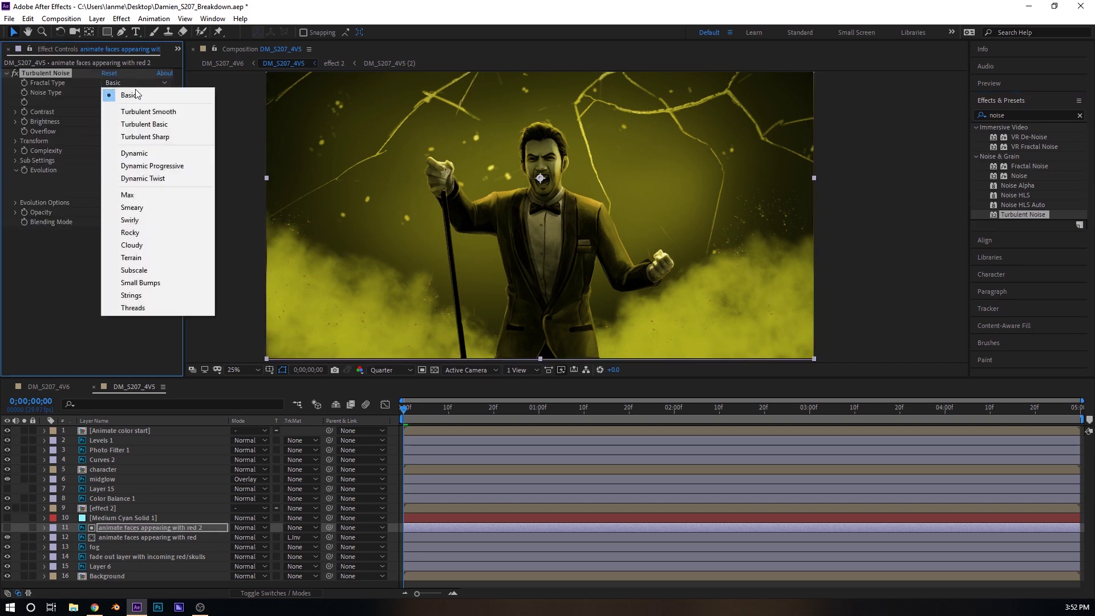
{"action": "left_click", "coordinate": [145, 111]}
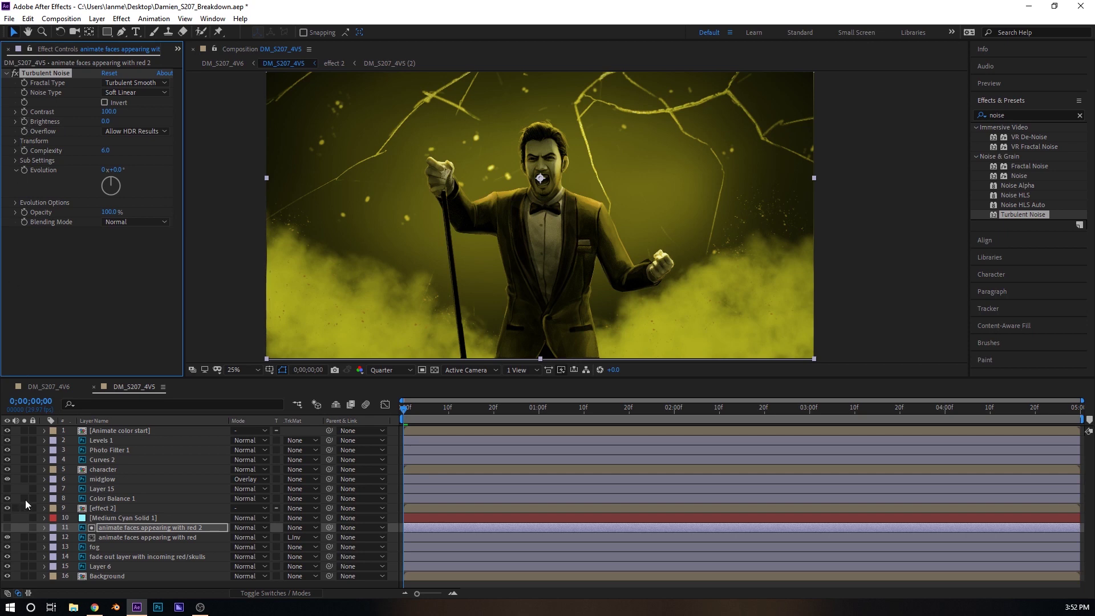
At 0;00;03;06, tune the Turbulent Noise to a contrast of 240, brightness of 45 and scale of 246.5.
{"action": "left_click", "coordinate": [836, 413]}
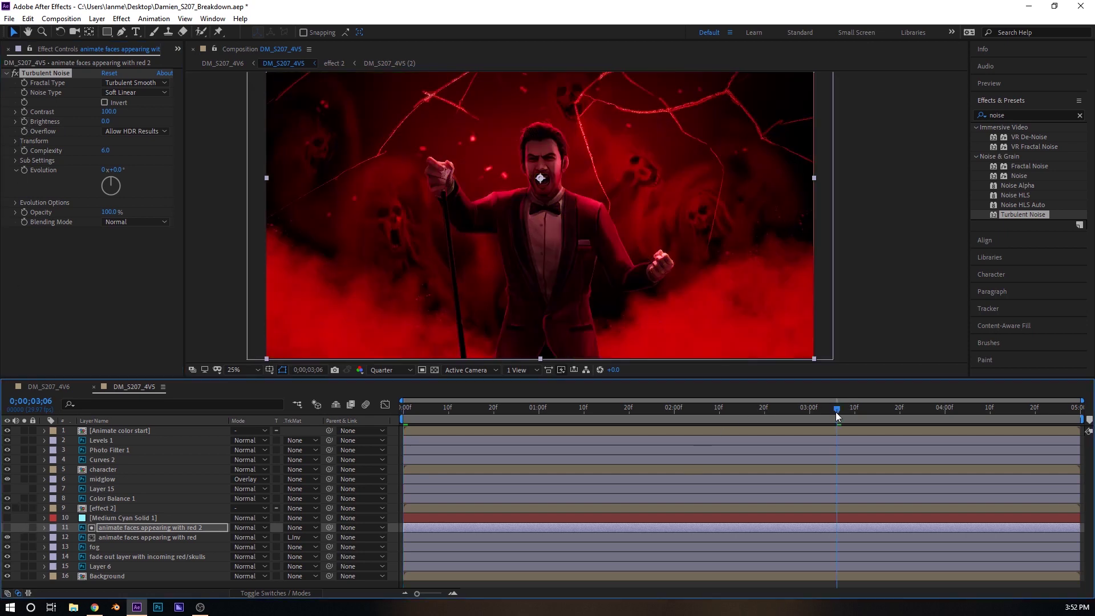
{"action": "left_click", "coordinate": [15, 142]}
{"action": "left_click_drag", "start_coordinate": [109, 170], "coordinate": [260, 173]}
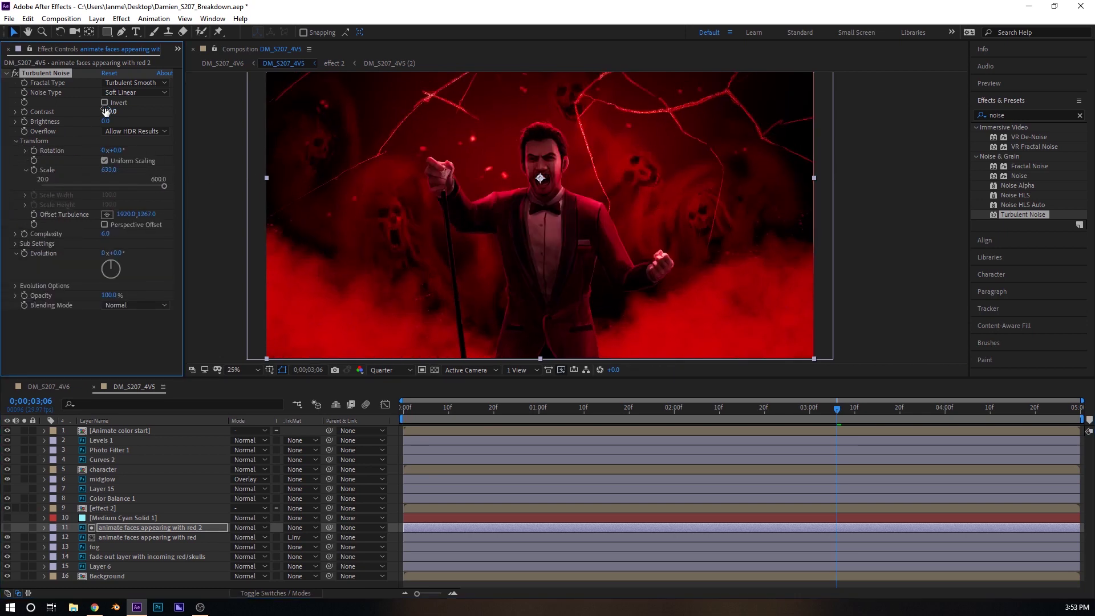
{"action": "left_click_drag", "start_coordinate": [106, 111], "coordinate": [397, 122]}
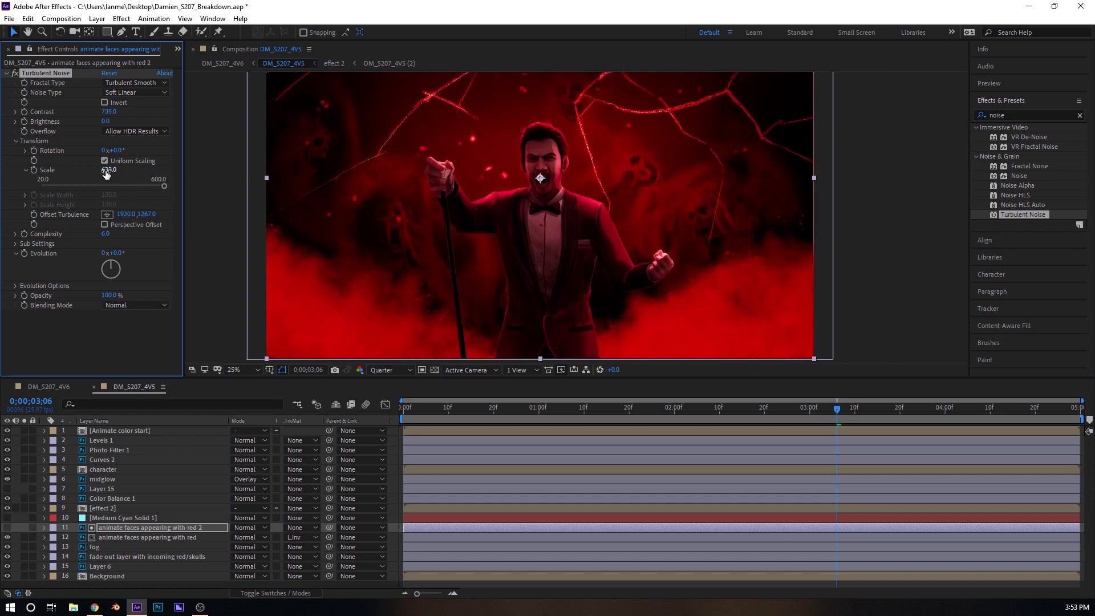
{"action": "left_click_drag", "start_coordinate": [165, 186], "coordinate": [87, 190]}
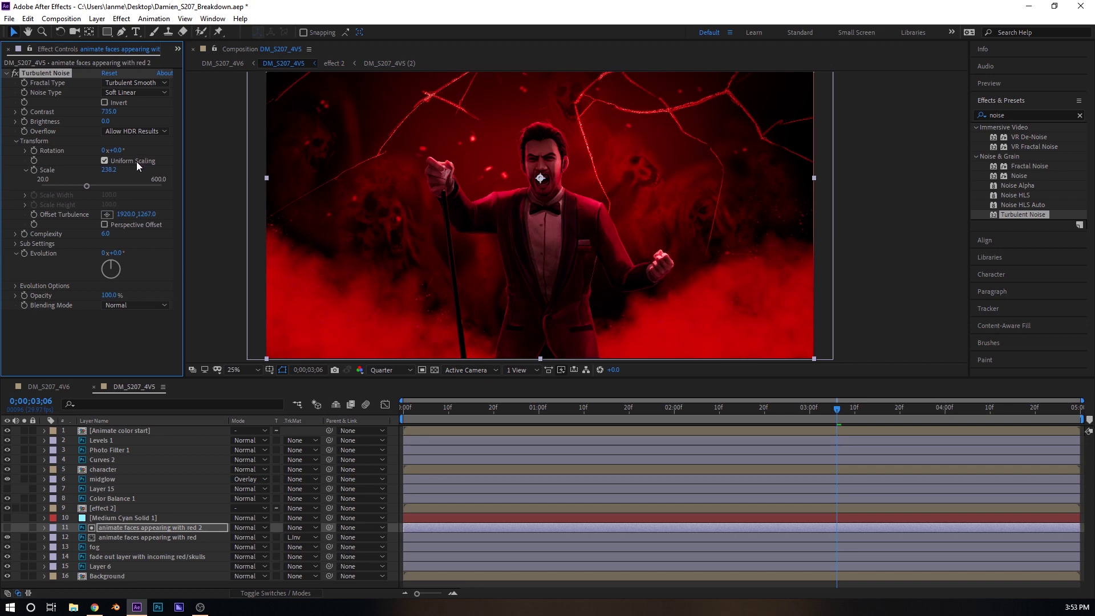
{"action": "left_click_drag", "start_coordinate": [109, 112], "coordinate": [95, 170]}
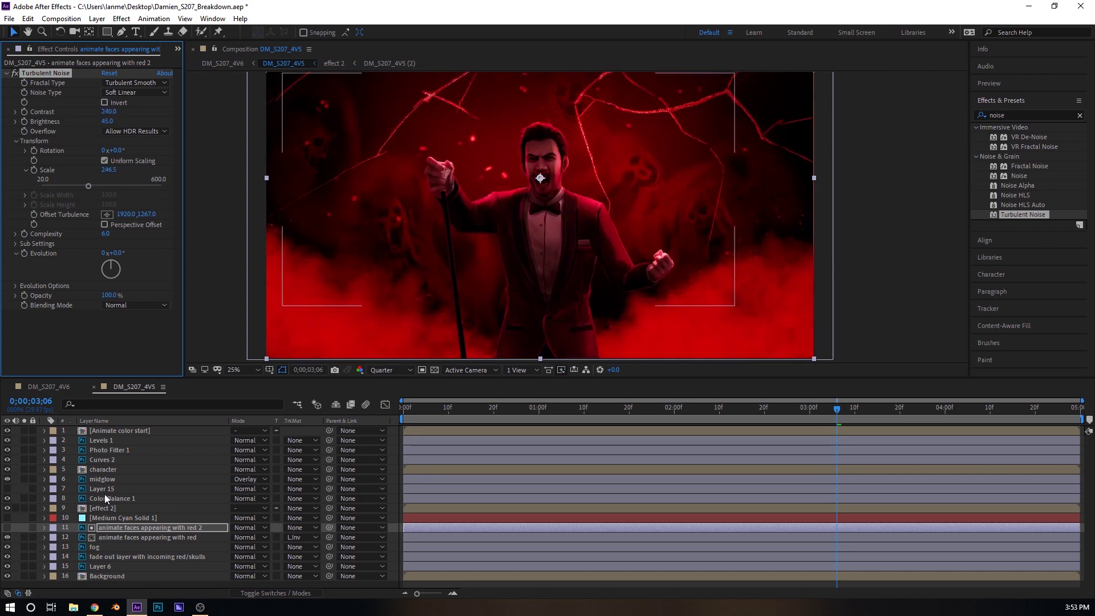
Add a Radial Blur effect to "animate faces appearing with red 2" and set its type to Zoom.
{"action": "left_click", "coordinate": [8, 74]}
{"action": "right_click", "coordinate": [92, 144]}
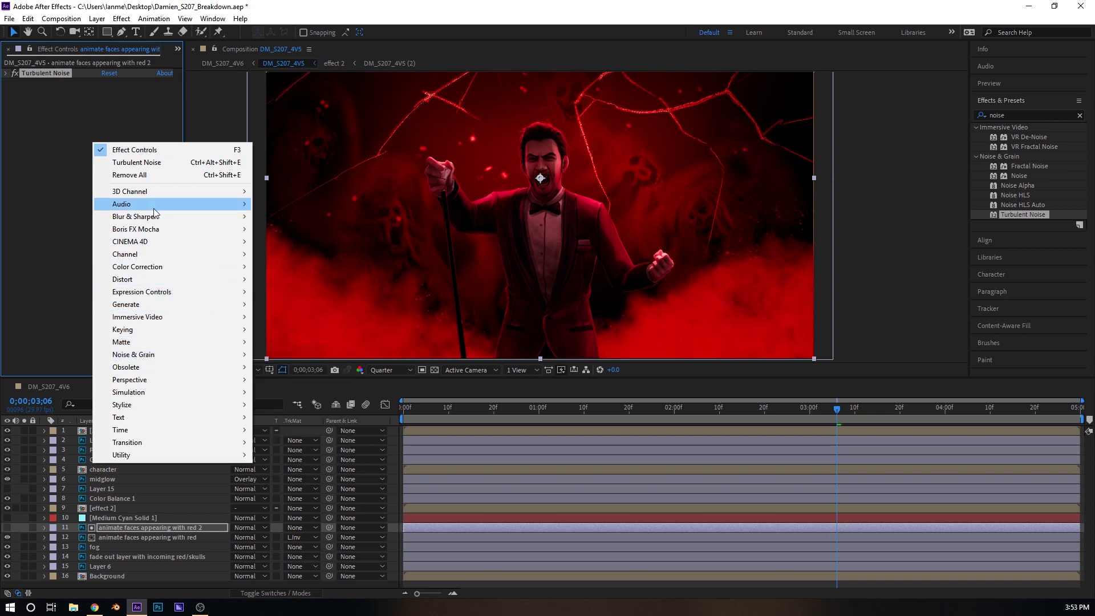
{"action": "mouse_move", "coordinate": [160, 218]}
{"action": "left_click", "coordinate": [326, 368]}
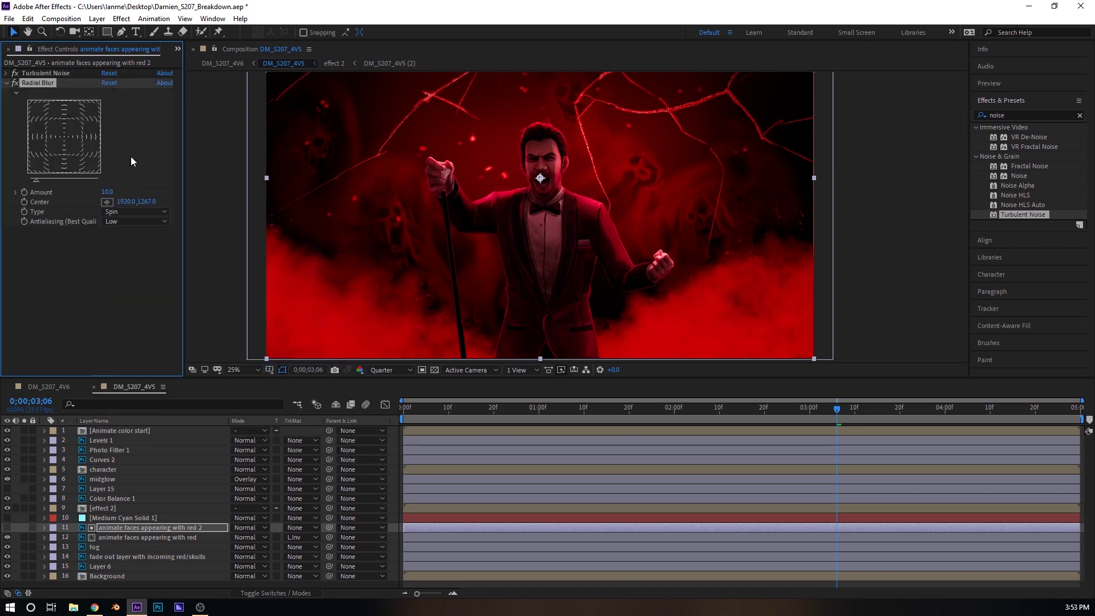
{"action": "left_click", "coordinate": [130, 212]}
{"action": "left_click", "coordinate": [135, 236]}
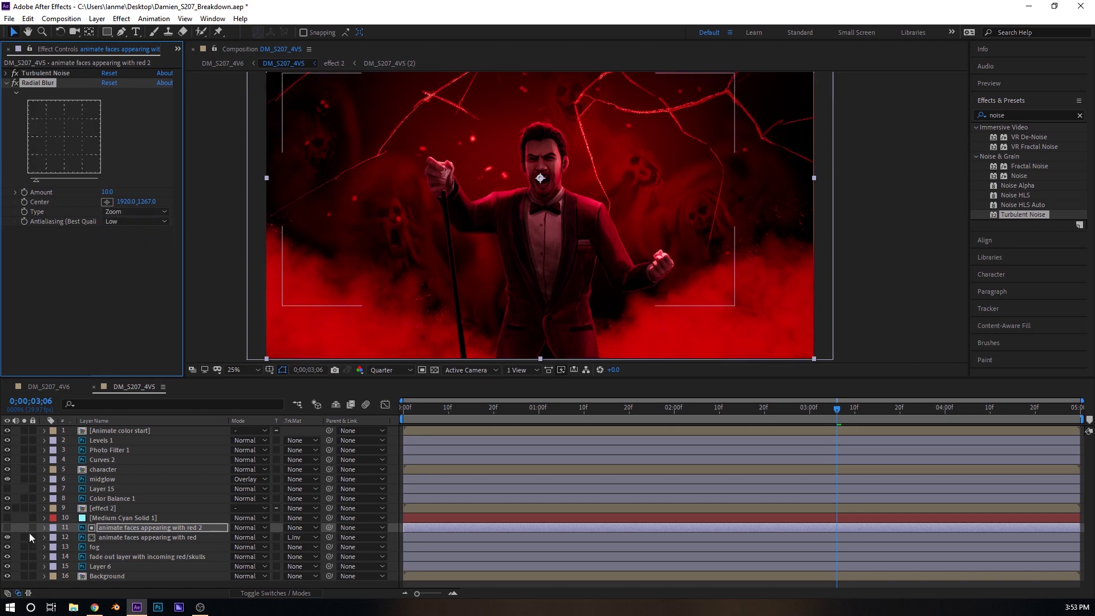
Set the Radial Blur's antialiasing to High and its amount to 12, checking the matte layer while visible and leaving it hidden.
{"action": "left_click", "coordinate": [7, 527]}
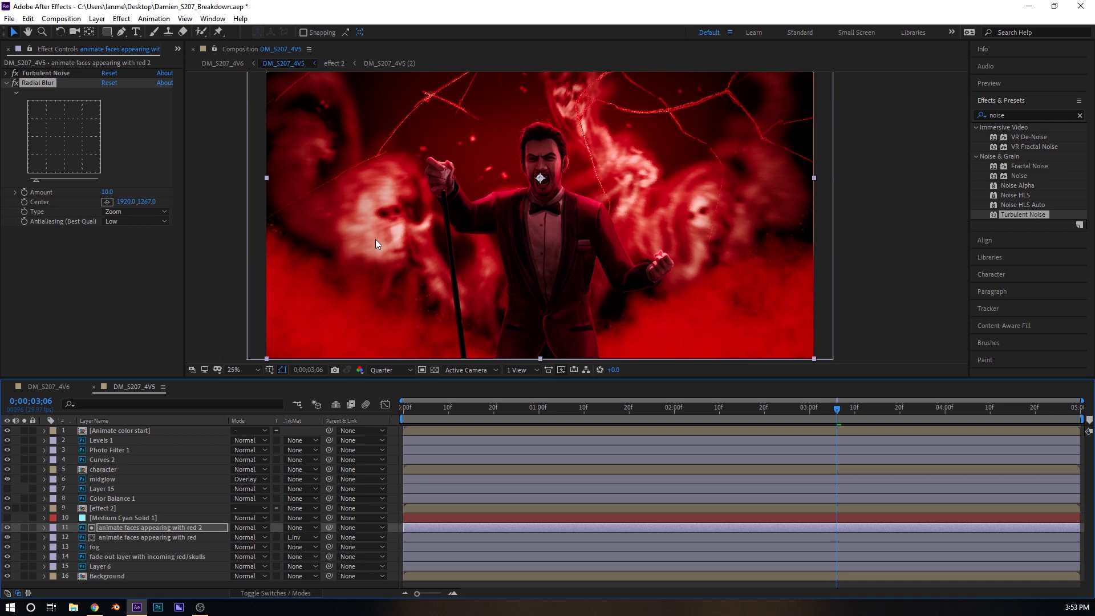
{"action": "left_click", "coordinate": [126, 222]}
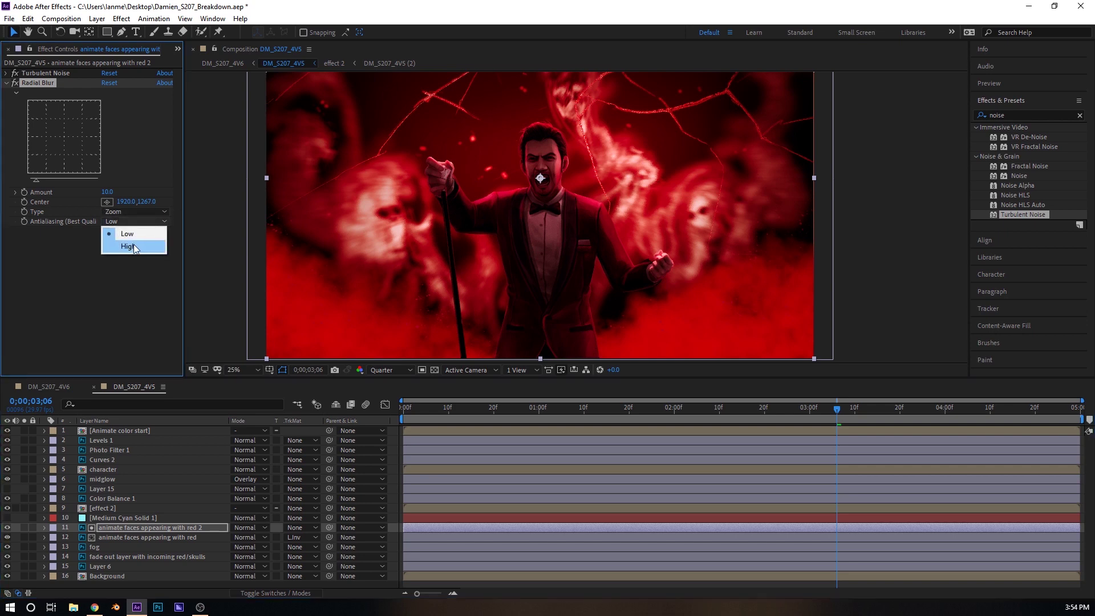
{"action": "left_click", "coordinate": [136, 248]}
{"action": "left_click_drag", "start_coordinate": [108, 192], "coordinate": [133, 193]}
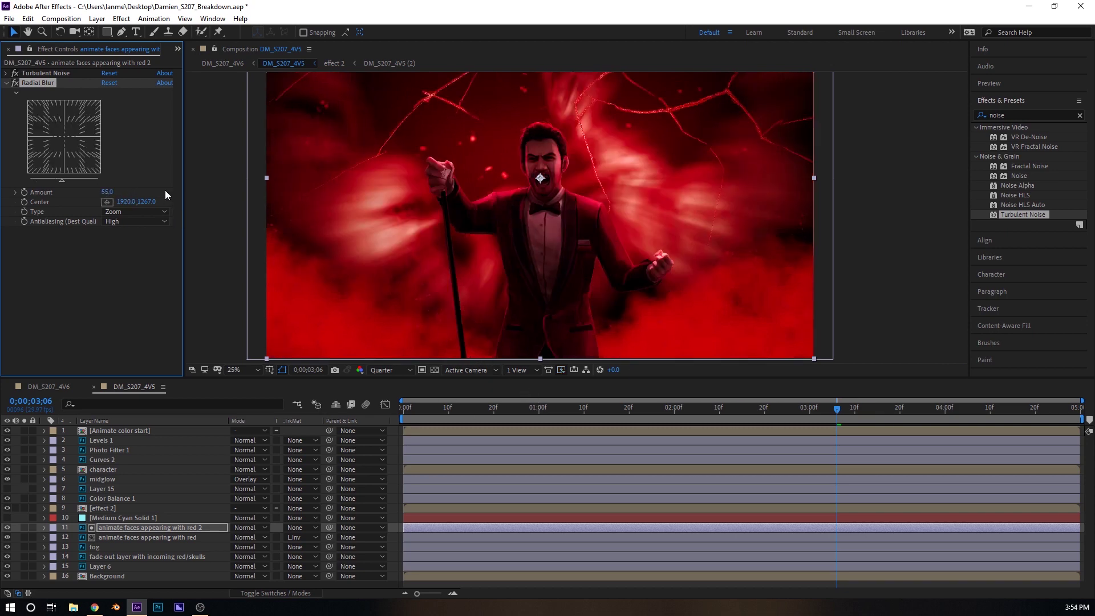
{"action": "left_click", "coordinate": [7, 528]}
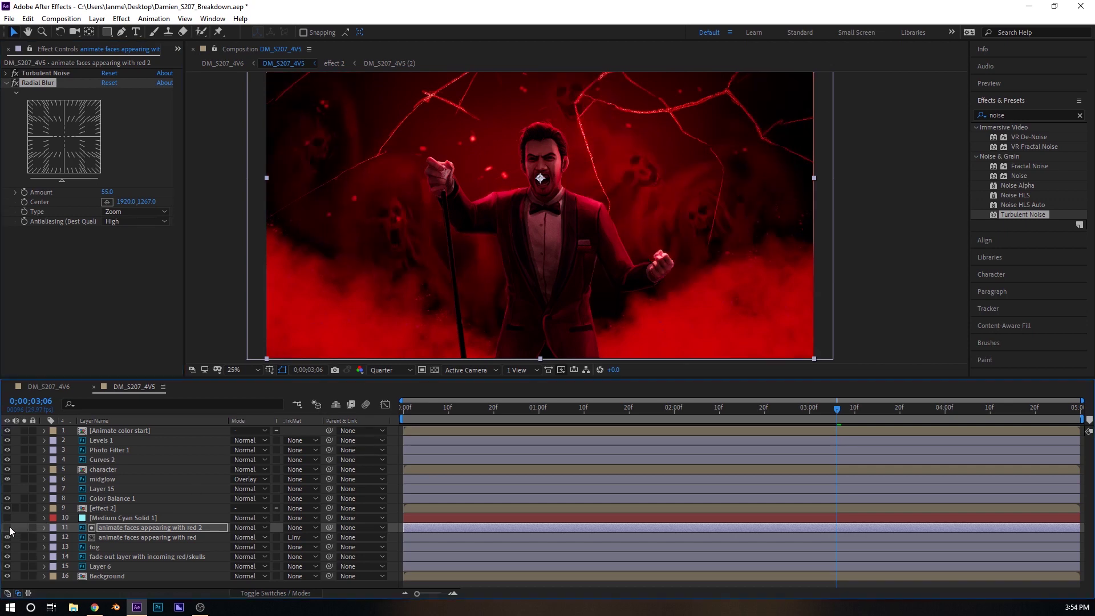
{"action": "left_click", "coordinate": [107, 192]}
{"action": "type", "text": "12"}
{"action": "key", "text": "Return"}
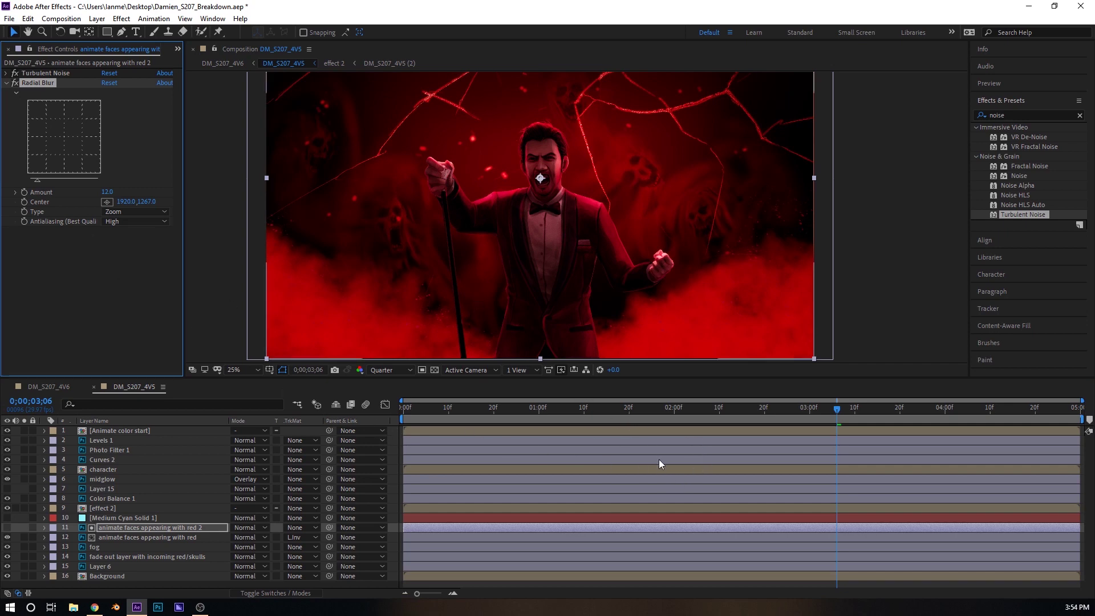
Keyframe the Turbulent Noise Evolution from 0° at the first frame to 180° at 0;00;04;27, and return to the start.
{"action": "left_click_drag", "start_coordinate": [611, 419], "coordinate": [395, 409]}
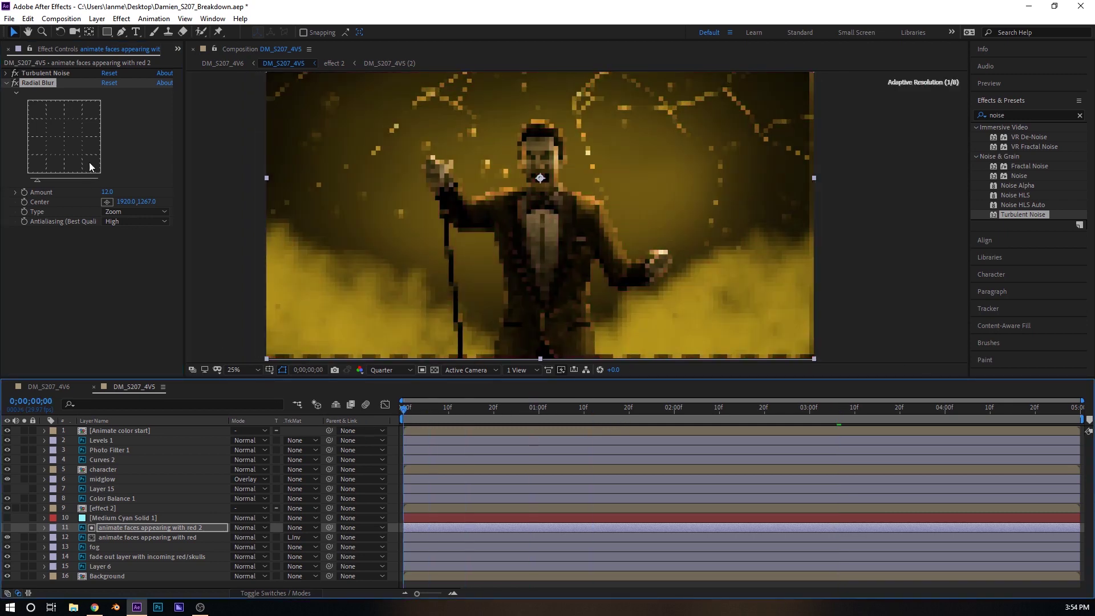
{"action": "left_click", "coordinate": [7, 73]}
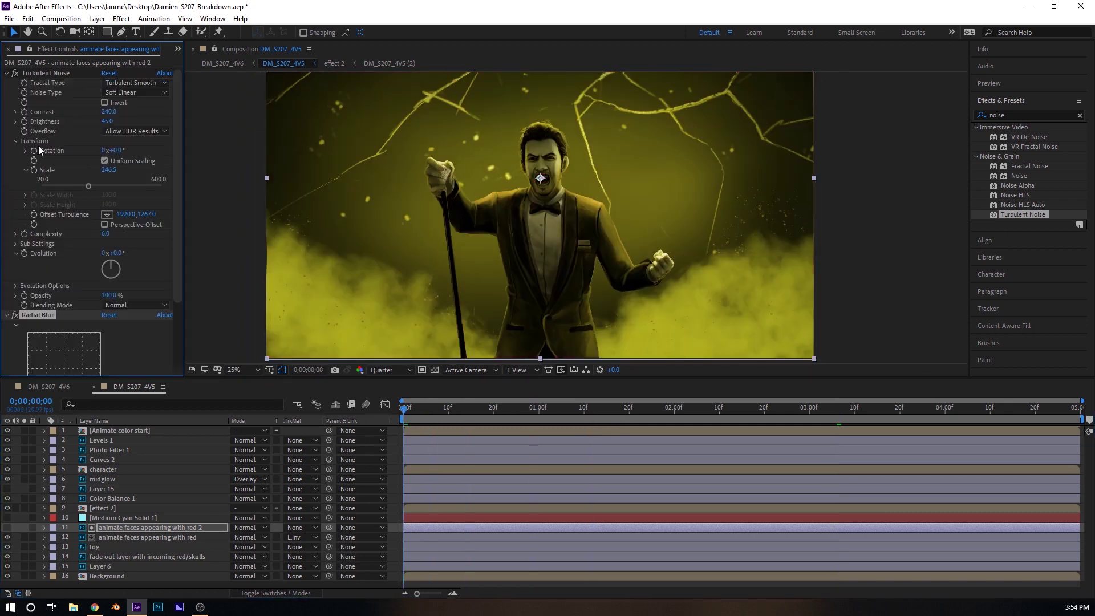
{"action": "left_click", "coordinate": [26, 254]}
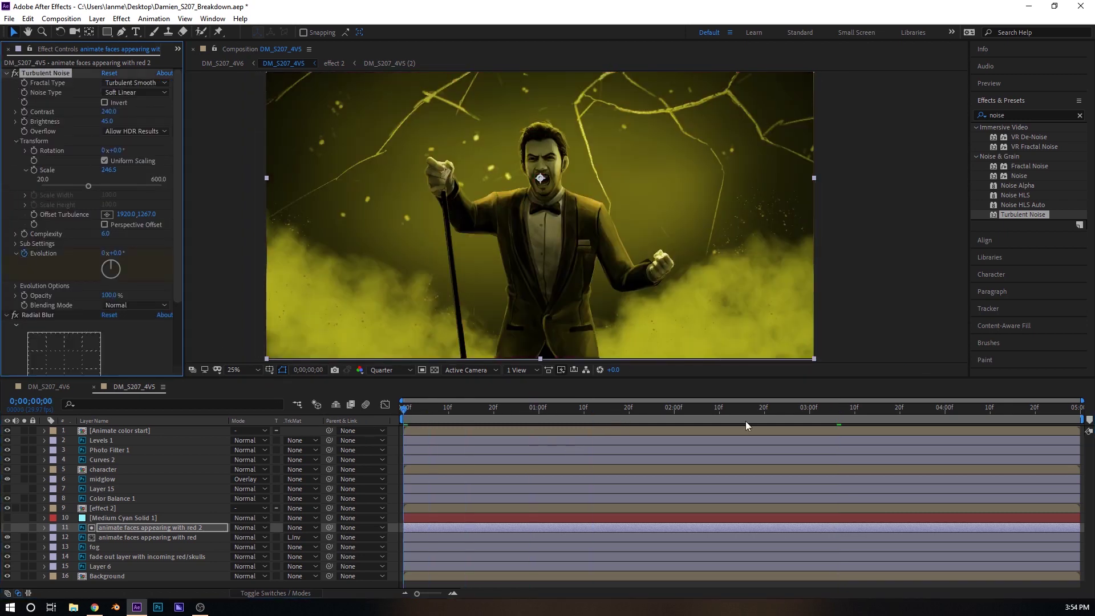
{"action": "key", "text": "End"}
{"action": "key", "text": "Page_Up"}
{"action": "key", "text": "Page_Up"}
{"action": "left_click", "coordinate": [114, 253]}
{"action": "type", "text": "180"}
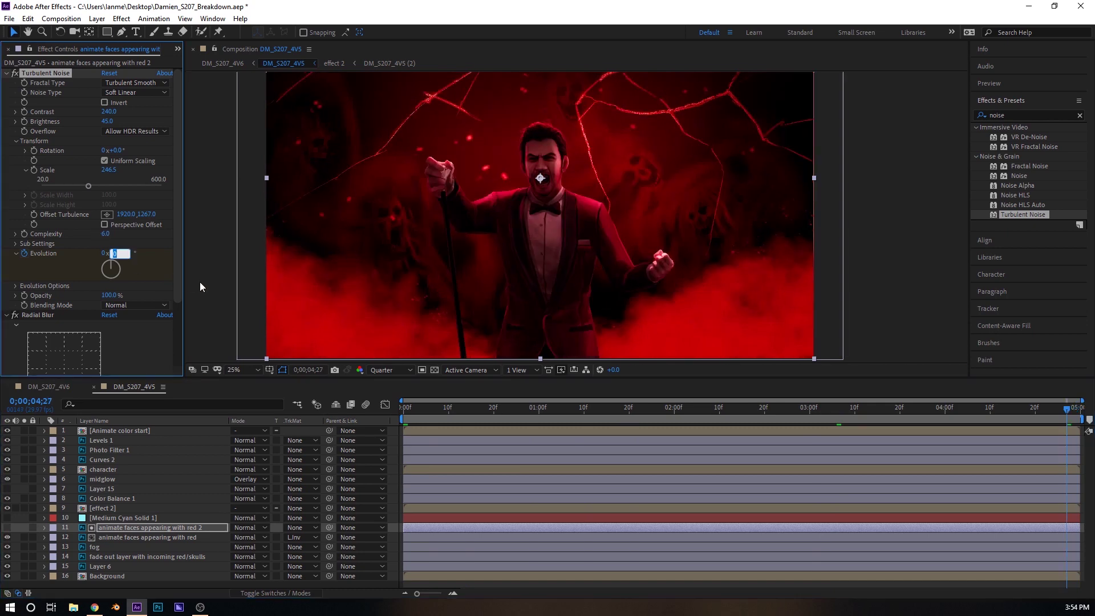
{"action": "key", "text": "Return"}
{"action": "key", "text": "Home"}
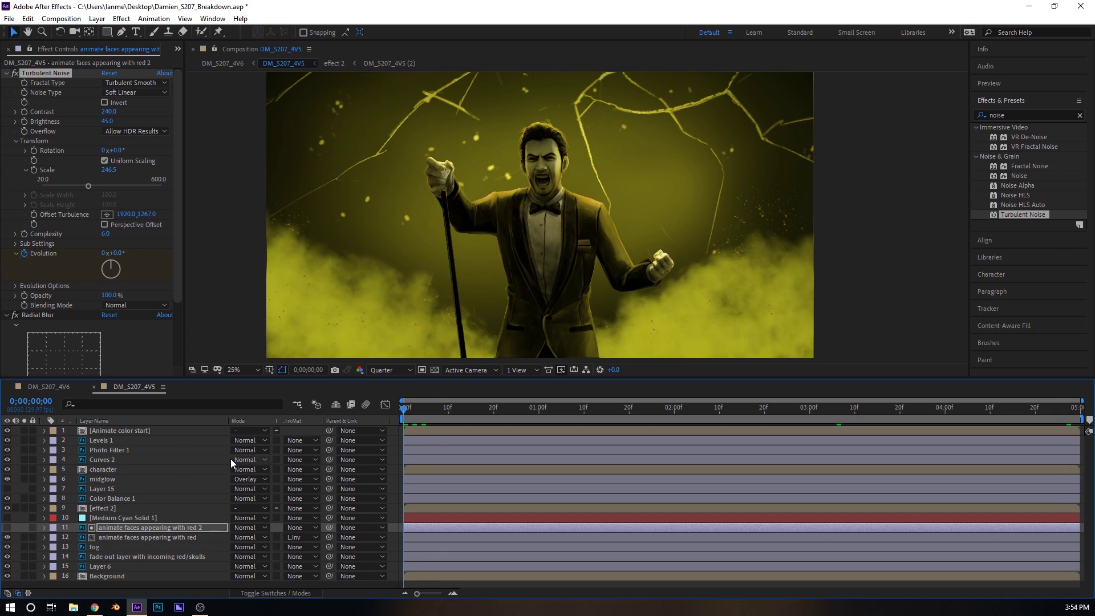
Preview the animation, and at 0;00;02;18 set the matte layer's Turbulent Noise contrast to 610 and brightness to 8.
{"action": "key", "text": "space"}
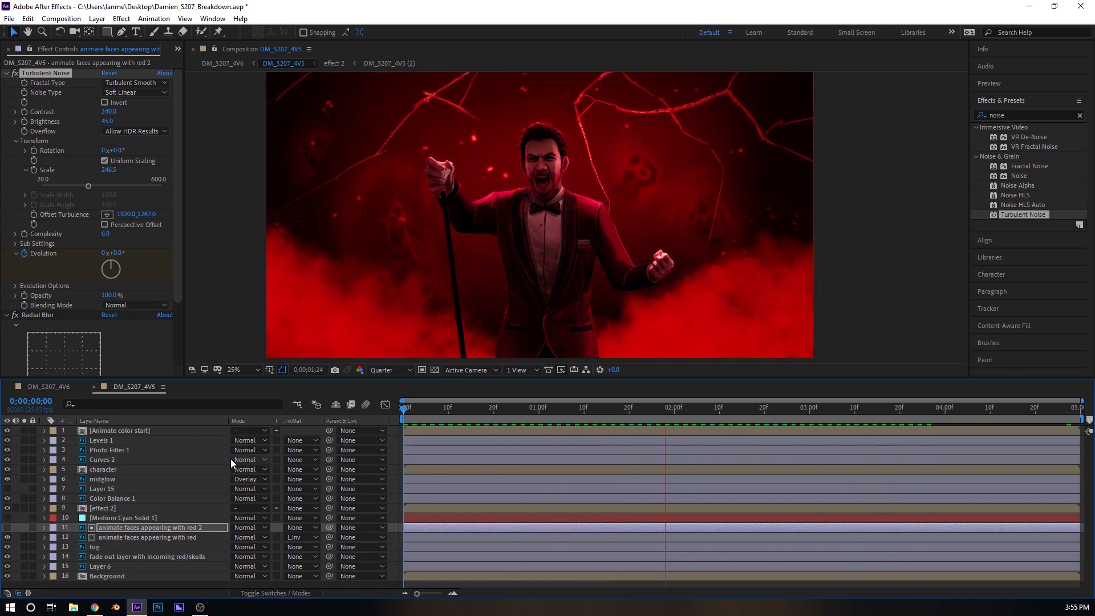
{"action": "key", "text": "space"}
{"action": "key", "text": "space"}
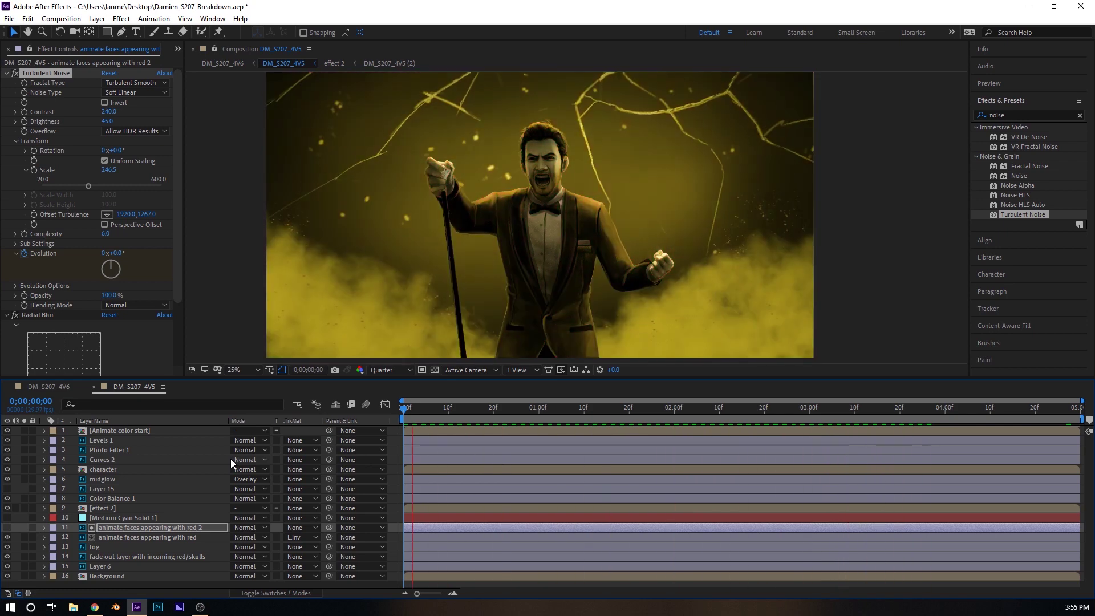
{"action": "key", "text": "space"}
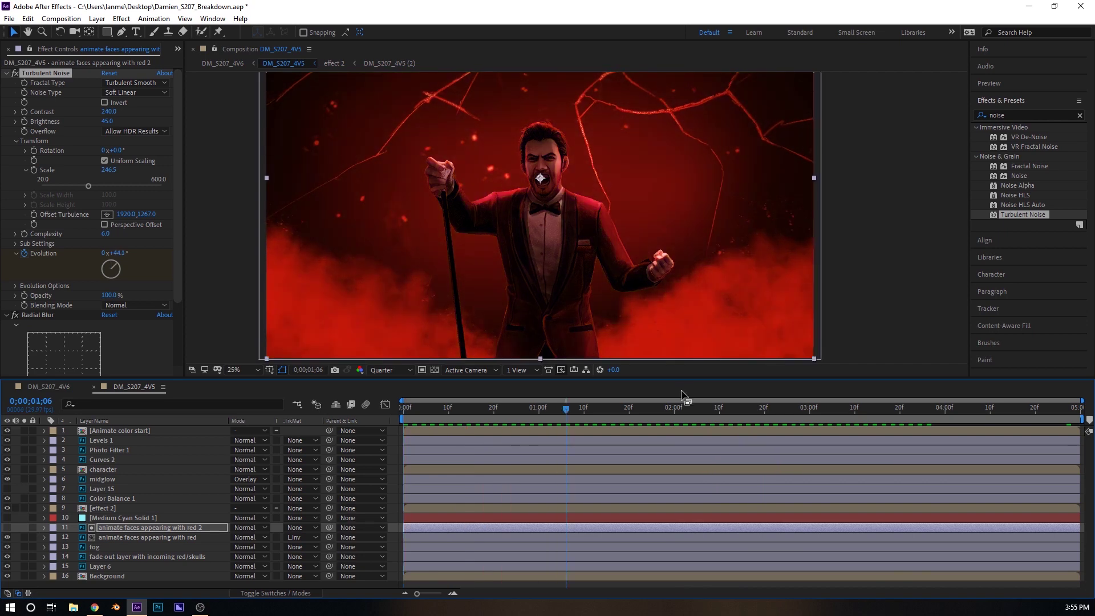
{"action": "key", "text": "Home"}
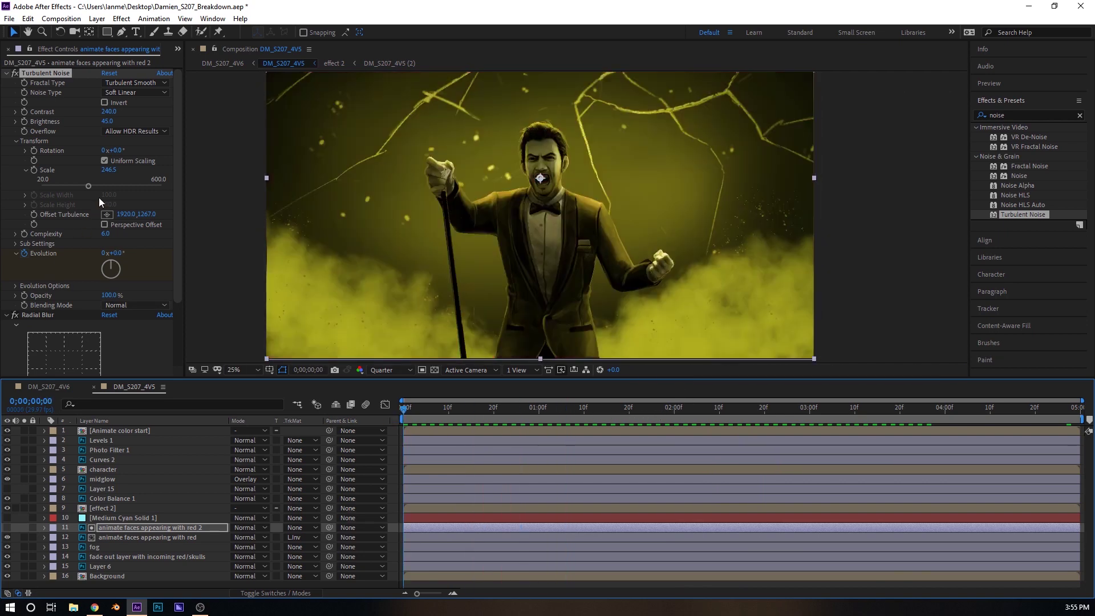
{"action": "left_click_drag", "start_coordinate": [108, 113], "coordinate": [175, 118]}
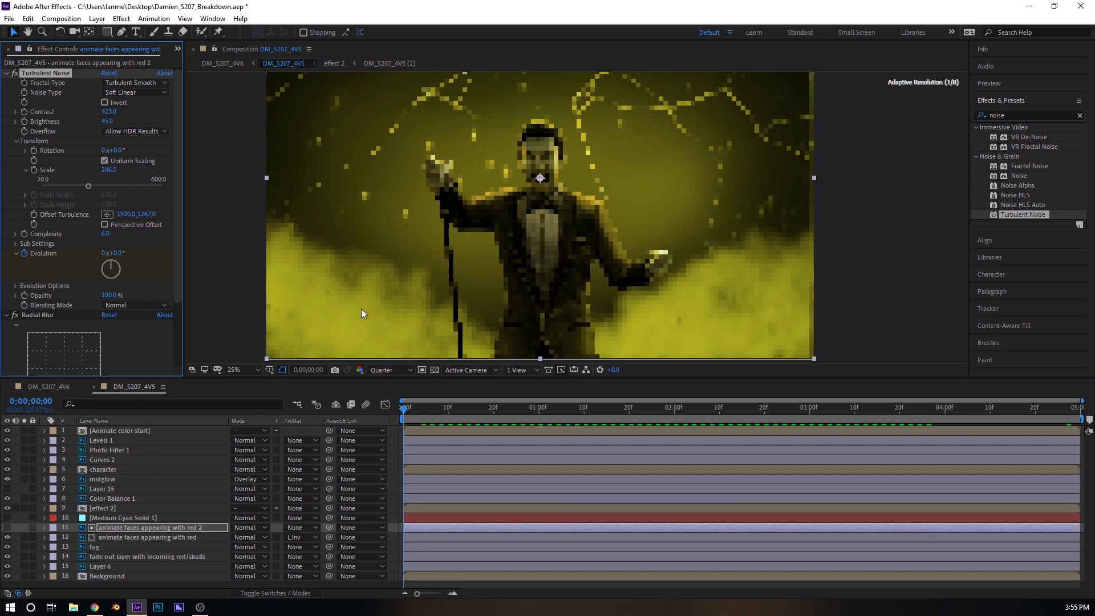
{"action": "left_click_drag", "start_coordinate": [755, 407], "coordinate": [762, 405]}
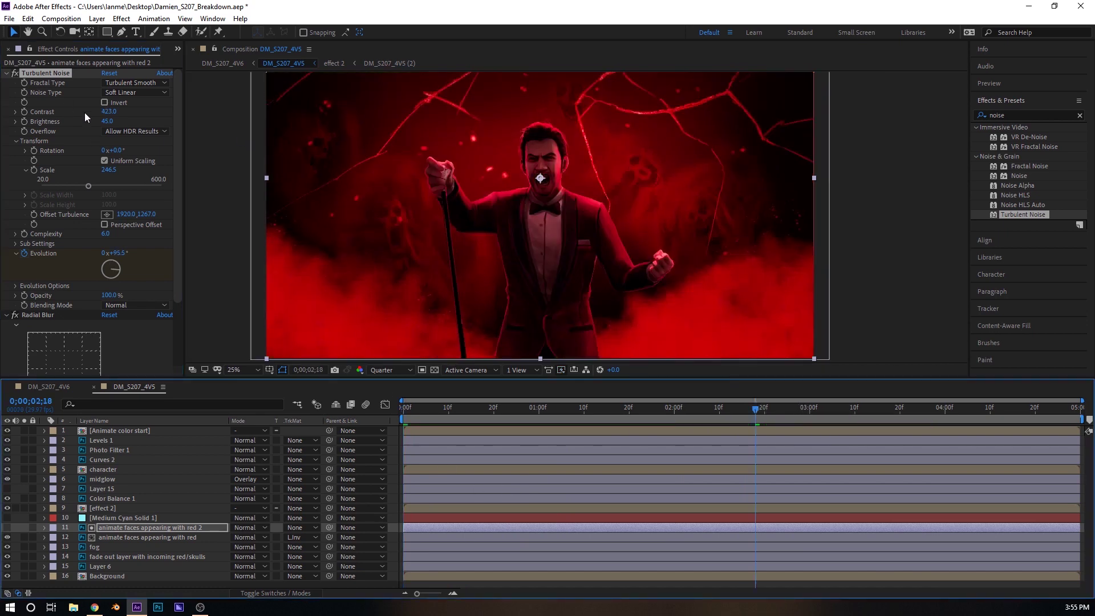
{"action": "left_click_drag", "start_coordinate": [108, 116], "coordinate": [84, 145]}
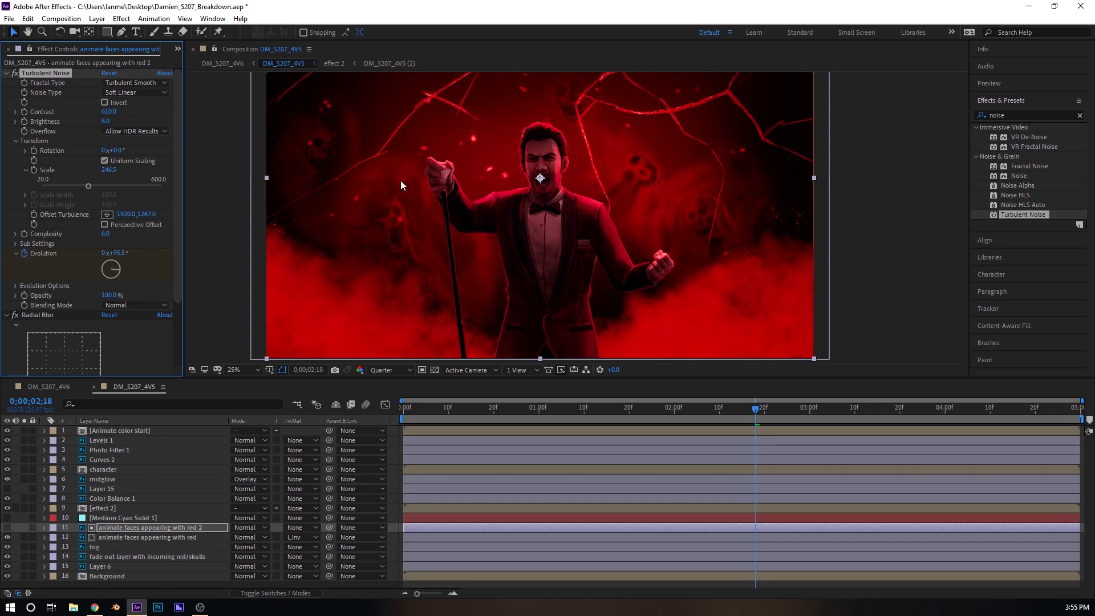
Add a CC Flo Motion effect to "animate faces appearing with red 2", collapsing its Turbulent Noise and Radial Blur settings.
{"action": "left_click", "coordinate": [120, 507]}
{"action": "left_click", "coordinate": [18, 515]}
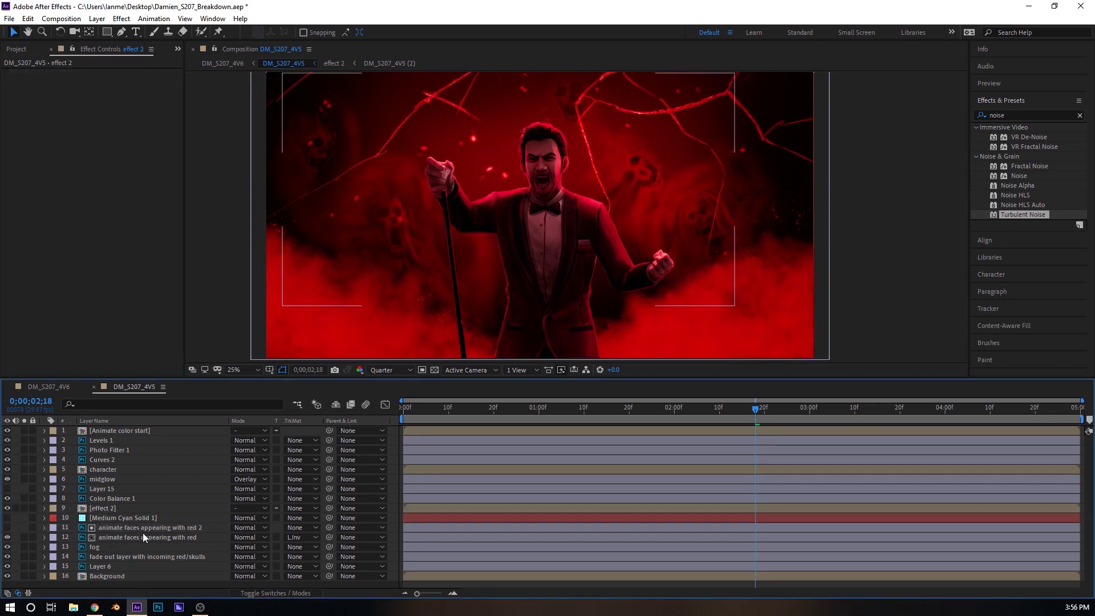
{"action": "left_click", "coordinate": [146, 527]}
{"action": "left_click", "coordinate": [136, 534]}
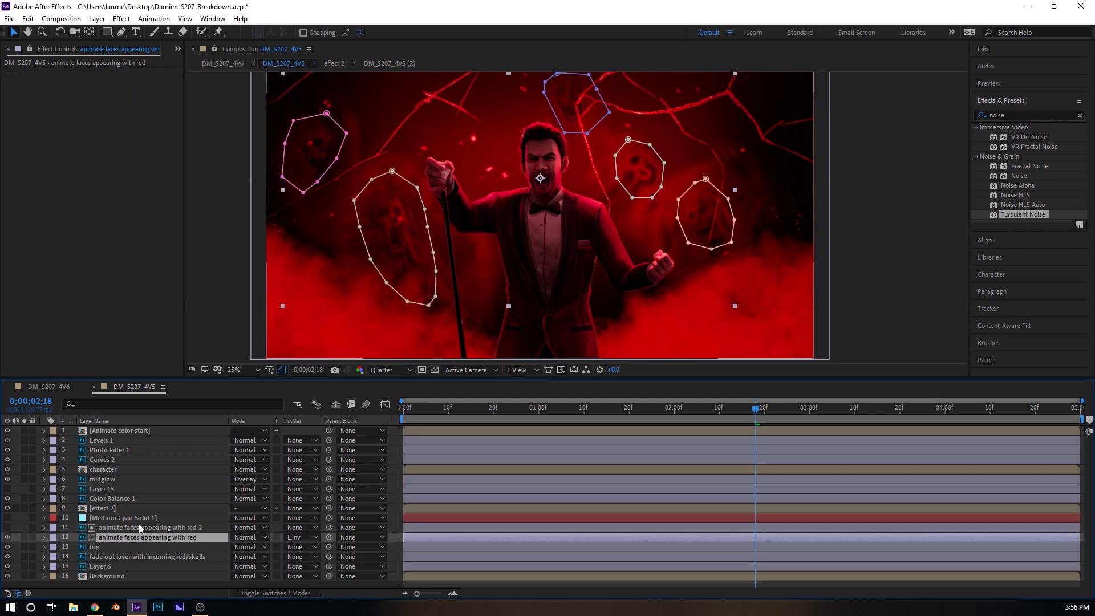
{"action": "left_click", "coordinate": [139, 525]}
{"action": "left_click", "coordinate": [7, 73]}
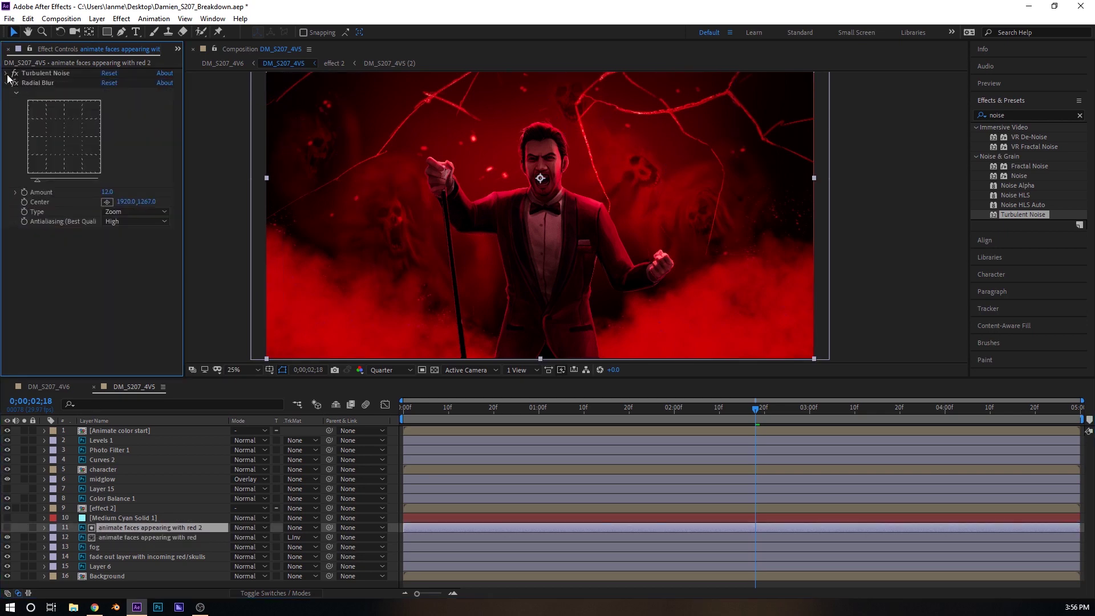
{"action": "left_click", "coordinate": [6, 84]}
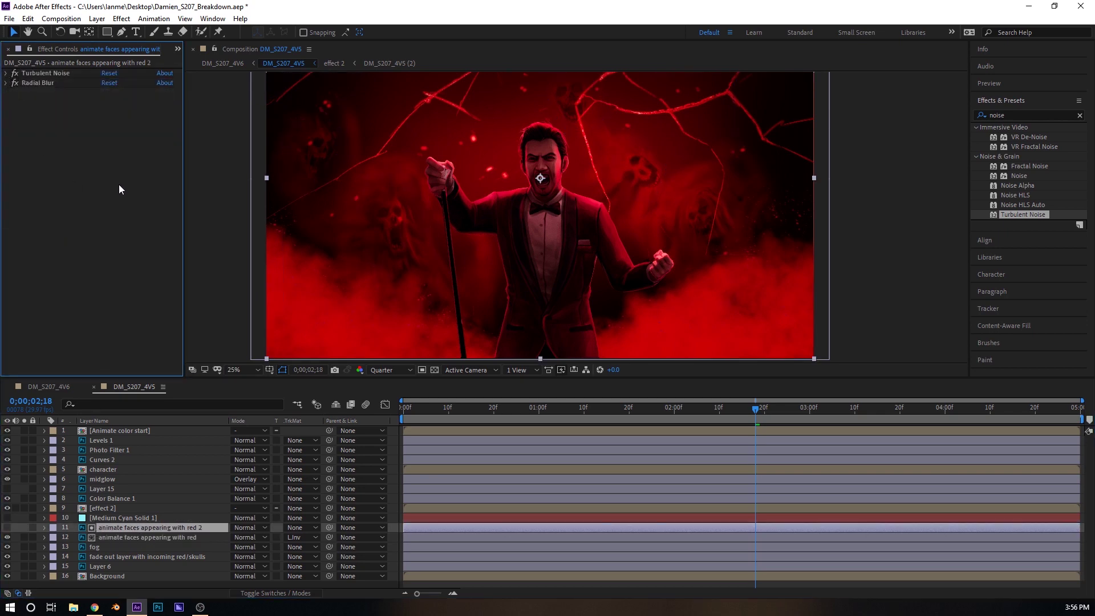
{"action": "right_click", "coordinate": [108, 227]}
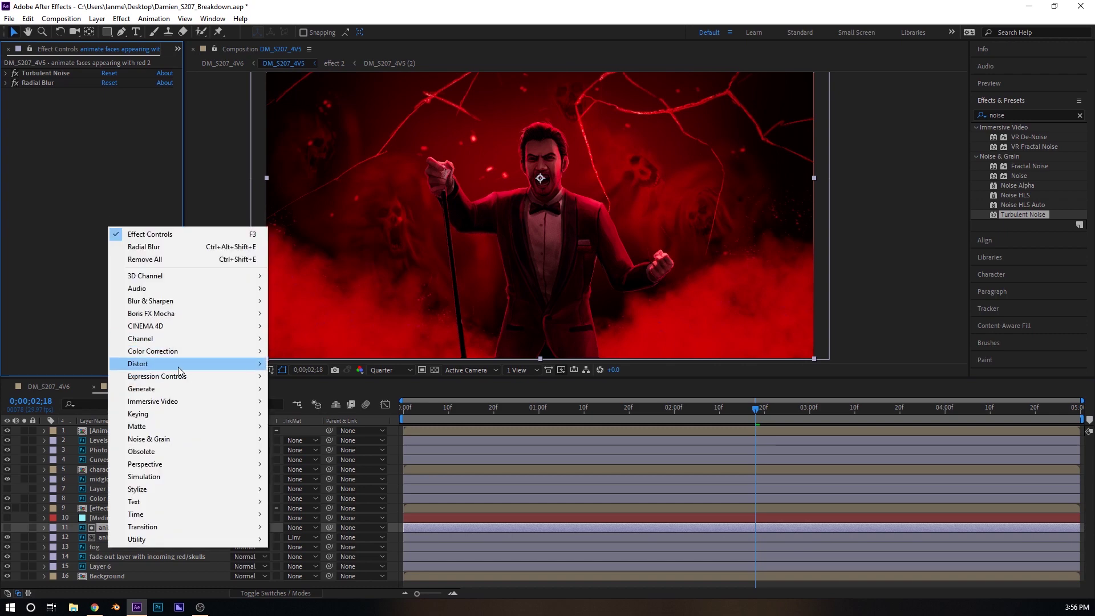
{"action": "mouse_move", "coordinate": [166, 364]}
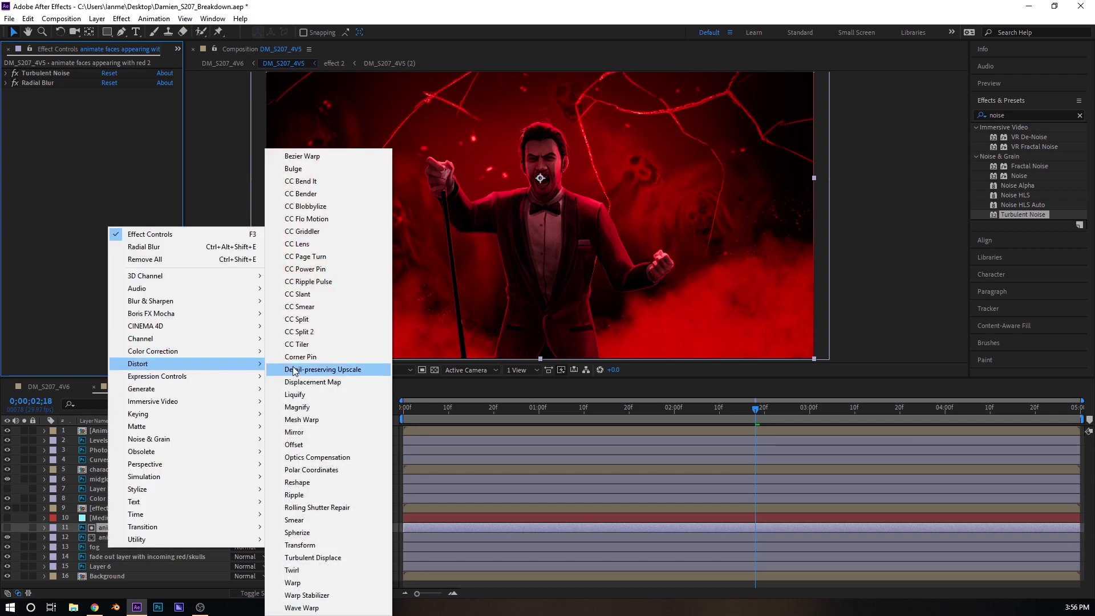
{"action": "left_click", "coordinate": [310, 219]}
Place CC Flo Motion's Knot 1 above the image at about 1936, -14.5 and Knot 2 near its lower edge at about 1896, 2292.5.
{"action": "left_click_drag", "start_coordinate": [397, 84], "coordinate": [542, 68]}
{"action": "scroll", "coordinate": [598, 209], "scroll_direction": "down", "scroll_amount": 1}
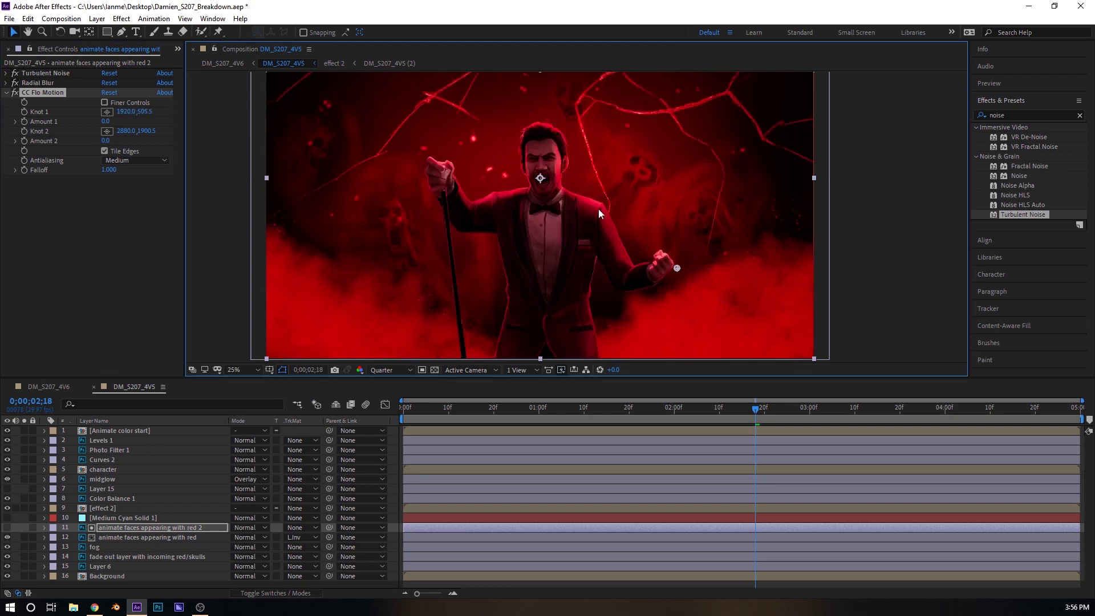
{"action": "left_click_drag", "start_coordinate": [579, 284], "coordinate": [562, 281]}
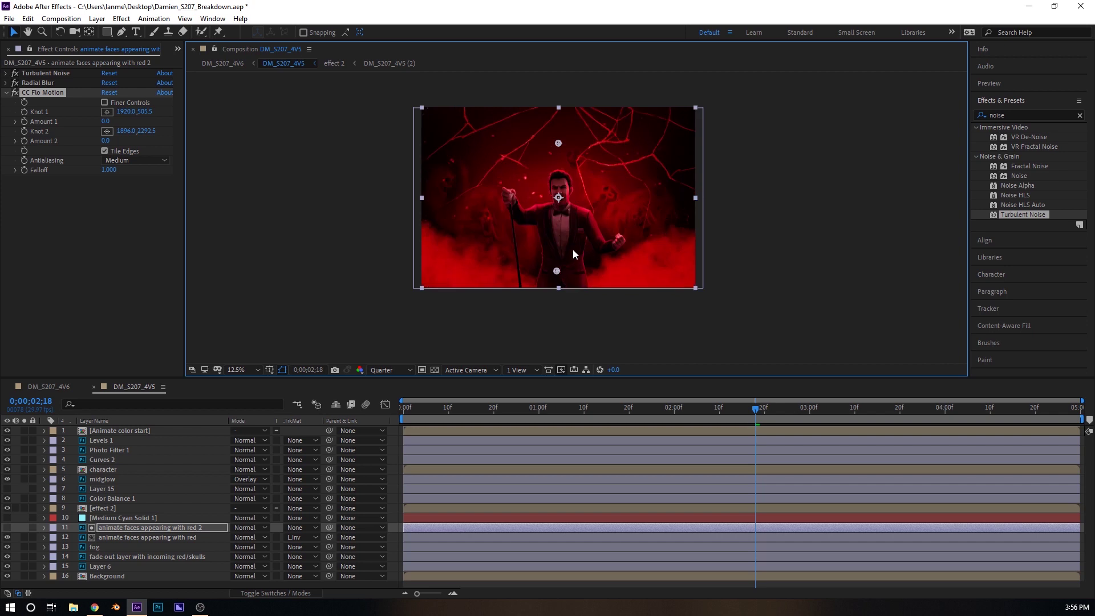
{"action": "scroll", "coordinate": [568, 280], "scroll_direction": "up", "scroll_amount": 1}
{"action": "scroll", "coordinate": [555, 319], "scroll_direction": "up", "scroll_amount": 4}
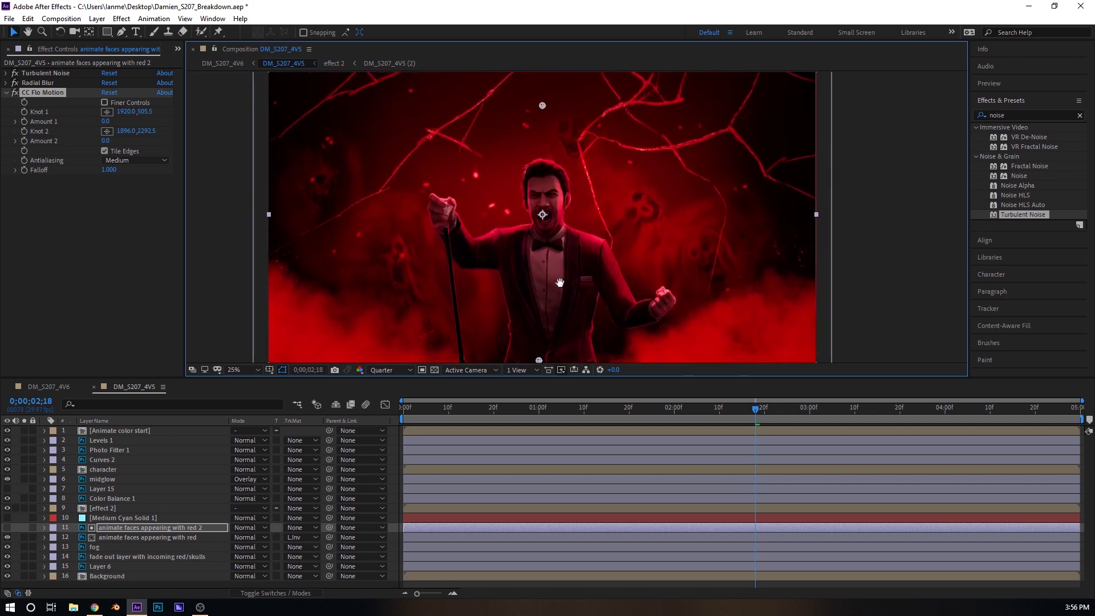
{"action": "left_click_drag", "start_coordinate": [547, 176], "coordinate": [549, 102]}
{"action": "key", "text": "space"}
{"action": "left_click_drag", "start_coordinate": [547, 279], "coordinate": [505, 214]}
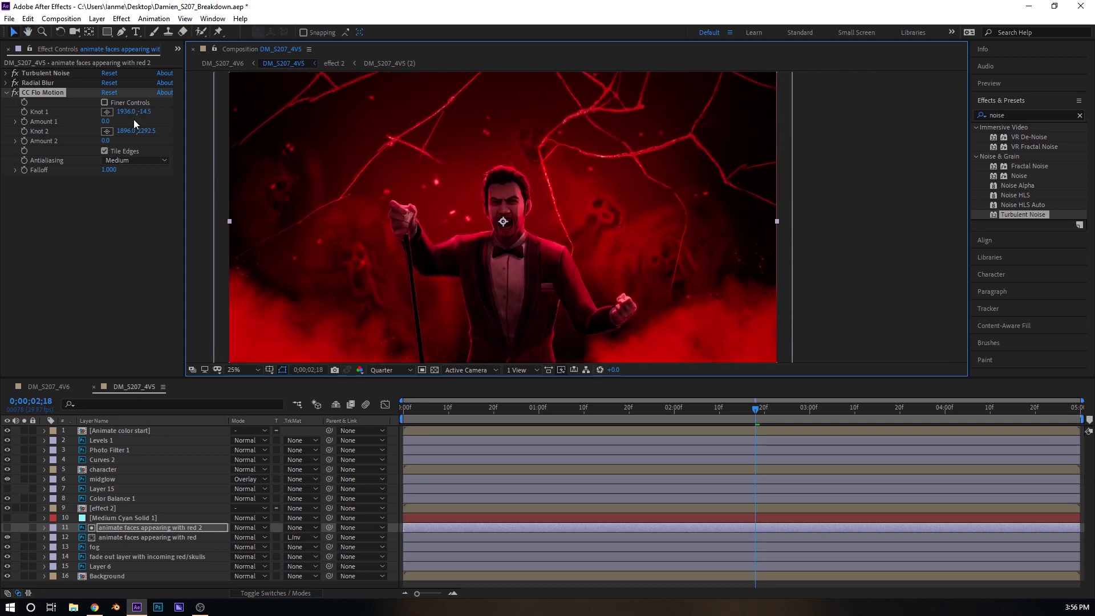
On "animate faces appearing with red", set CC Flo Motion's Amount 2 to -25 and keyframe Amount 1 at 10 at 0;00;04;29, and scrub to check.
{"action": "left_click", "coordinate": [108, 122]}
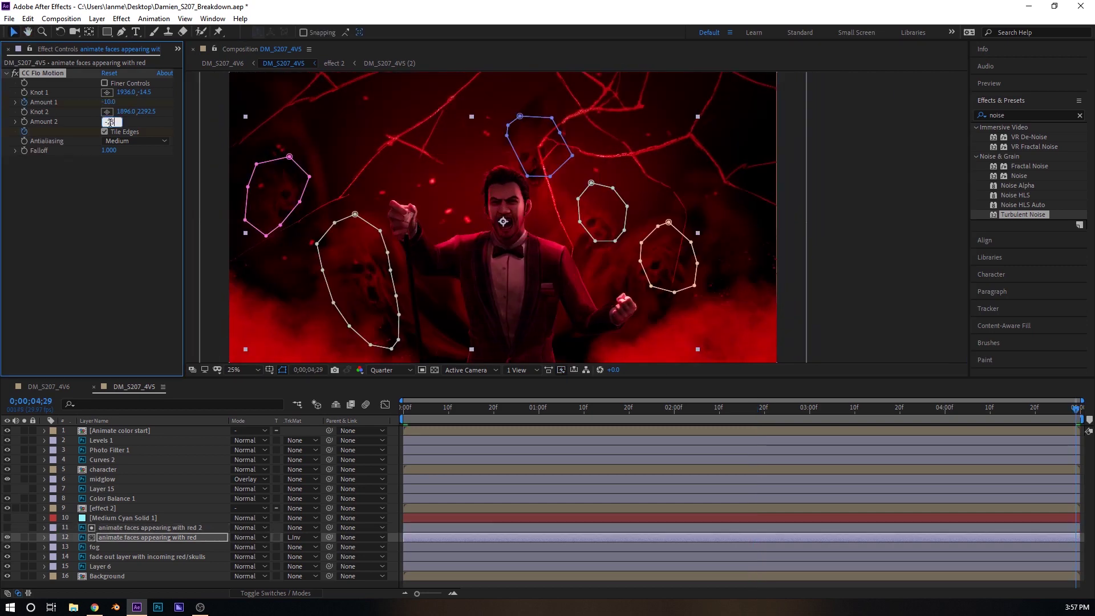
{"action": "key", "text": "Return"}
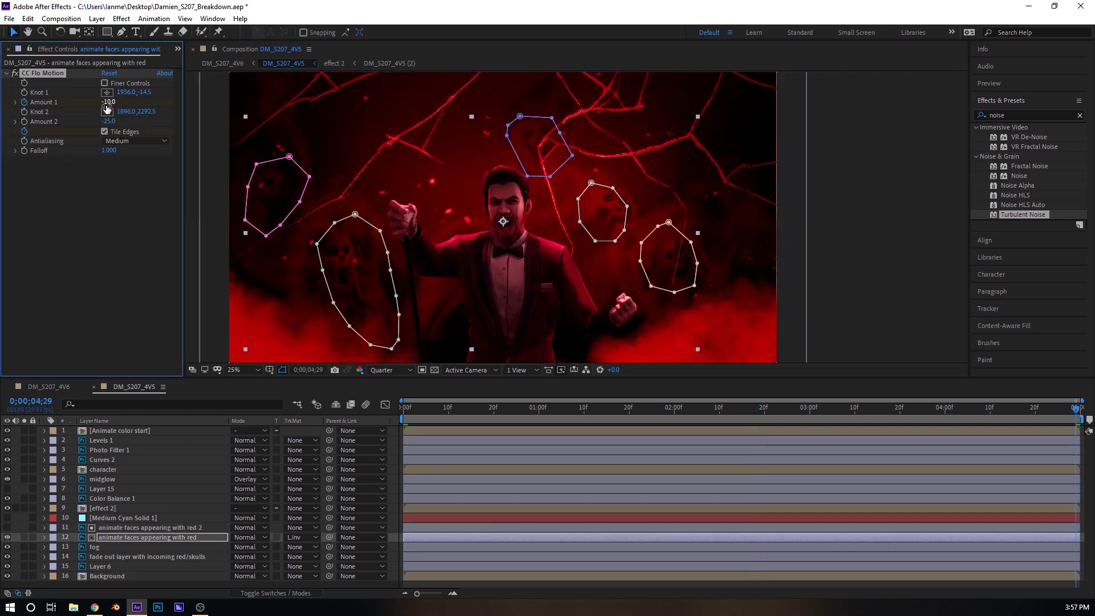
{"action": "type", "text": "10"}
{"action": "key", "text": "Return"}
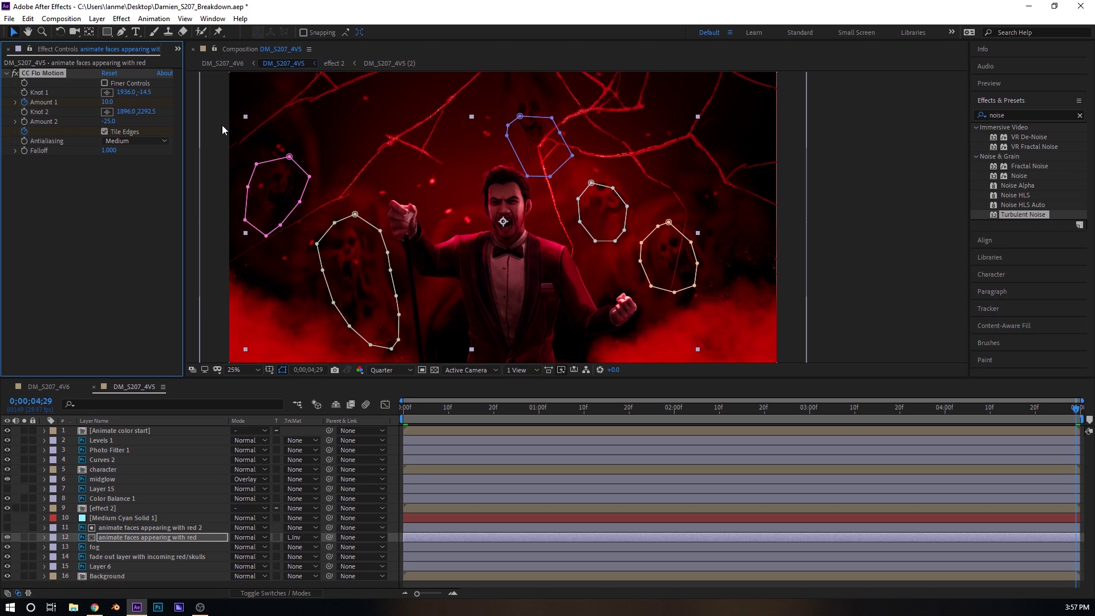
{"action": "mouse_move", "coordinate": [791, 419]}
{"action": "left_mouse_down"}
{"action": "mouse_move", "coordinate": [408, 422]}
{"action": "mouse_move", "coordinate": [774, 417]}
{"action": "left_mouse_up"}
{"action": "key", "text": "Home"}
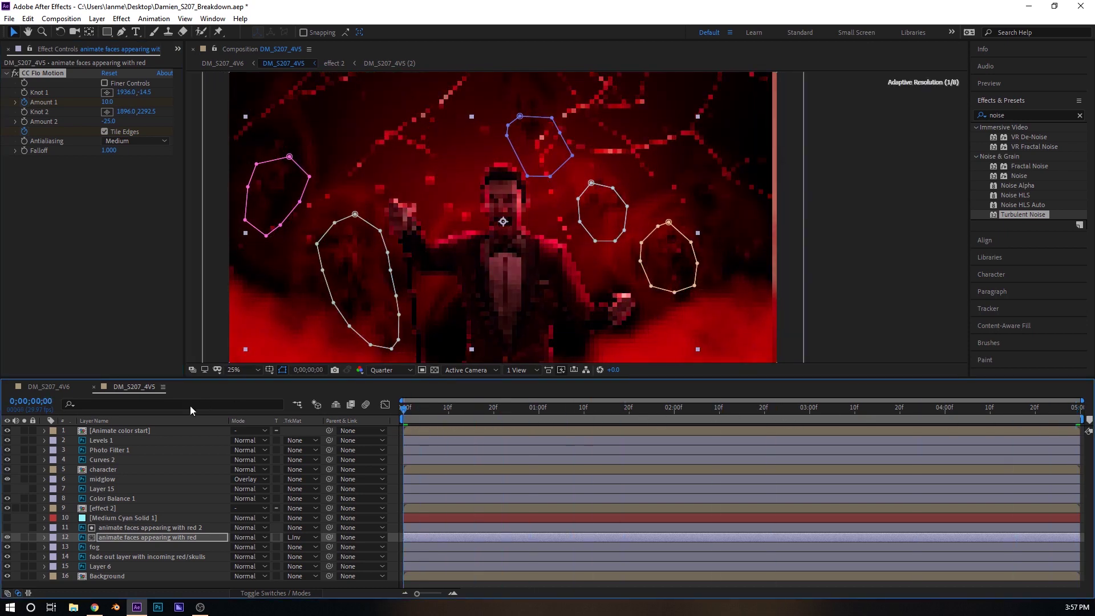
{"action": "key", "text": "End"}
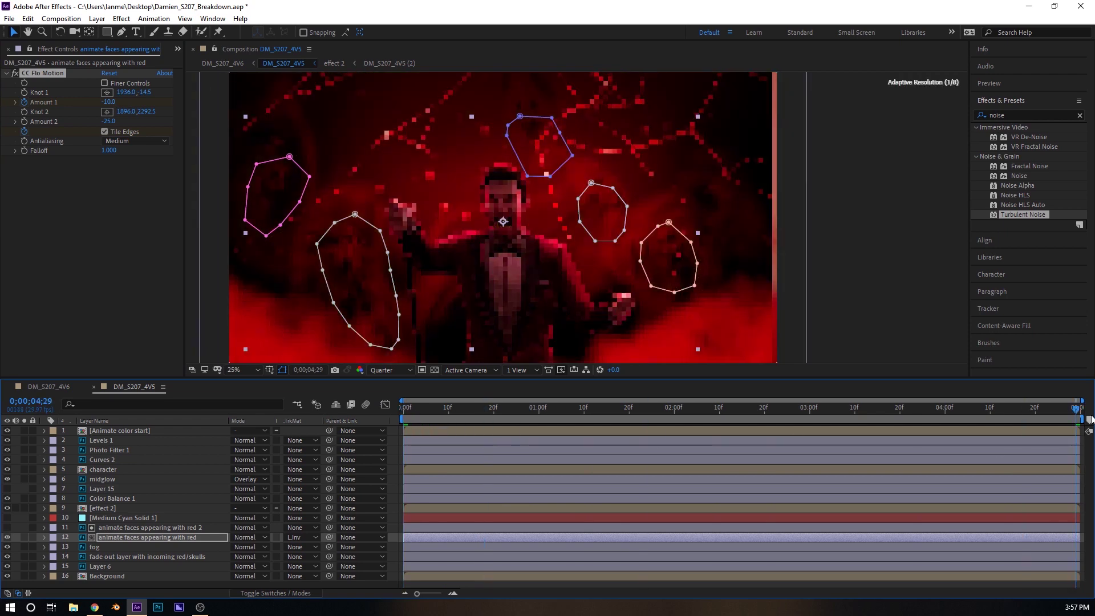
{"action": "left_click_drag", "start_coordinate": [962, 412], "coordinate": [388, 387]}
Keyframe CC Flo Motion's Amount 2 from 25 at the first frame to -25 at 0;00;04;29, and preview the animation.
{"action": "left_click", "coordinate": [108, 122]}
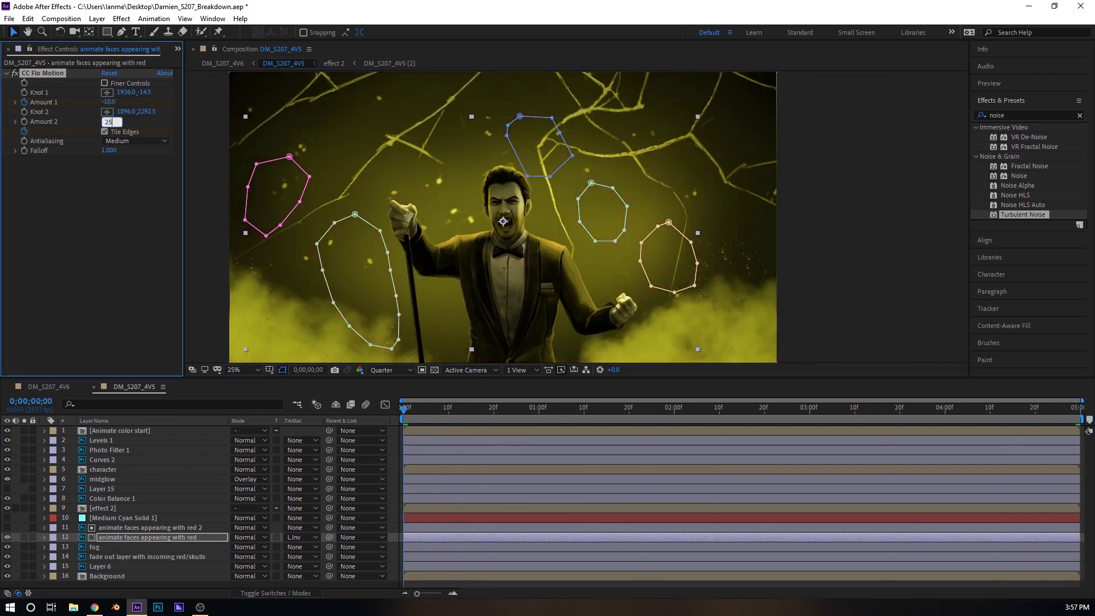
{"action": "left_click_drag", "start_coordinate": [471, 412], "coordinate": [1040, 408]}
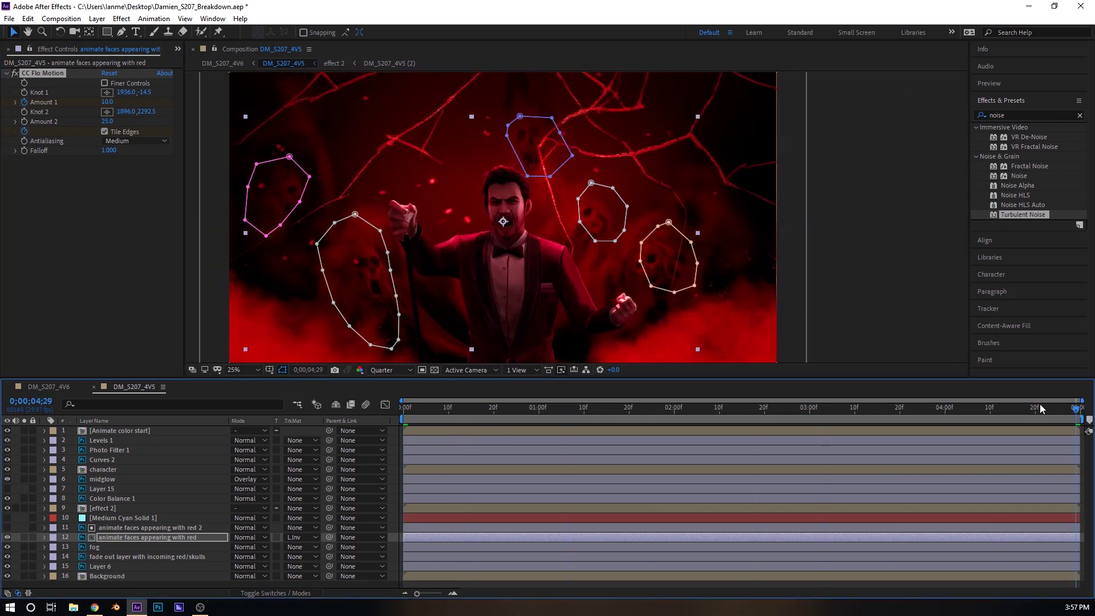
{"action": "left_click", "coordinate": [106, 120]}
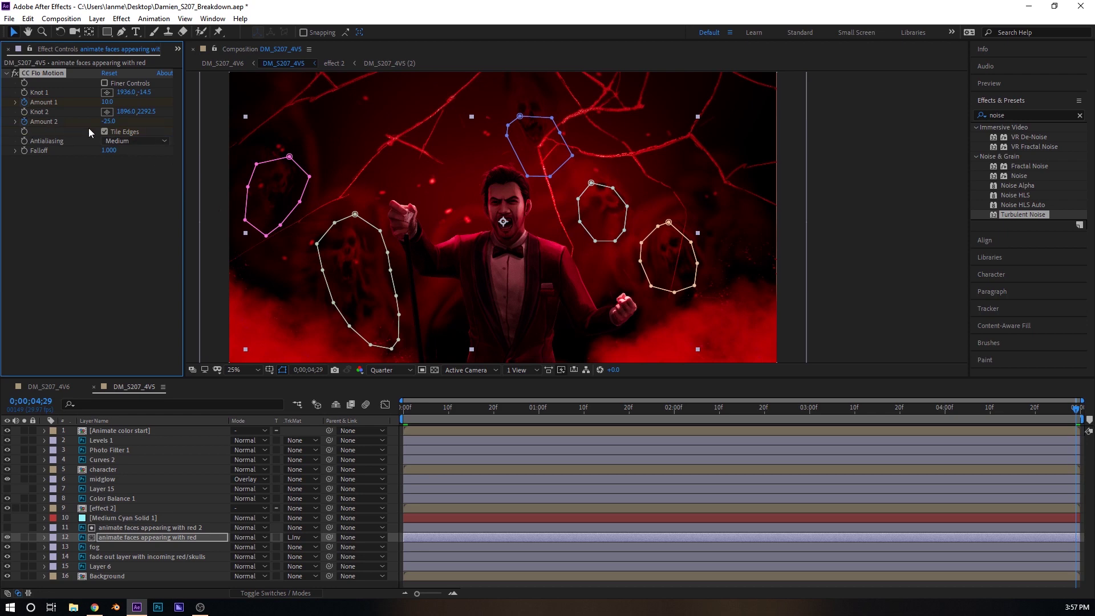
{"action": "key", "text": "Home"}
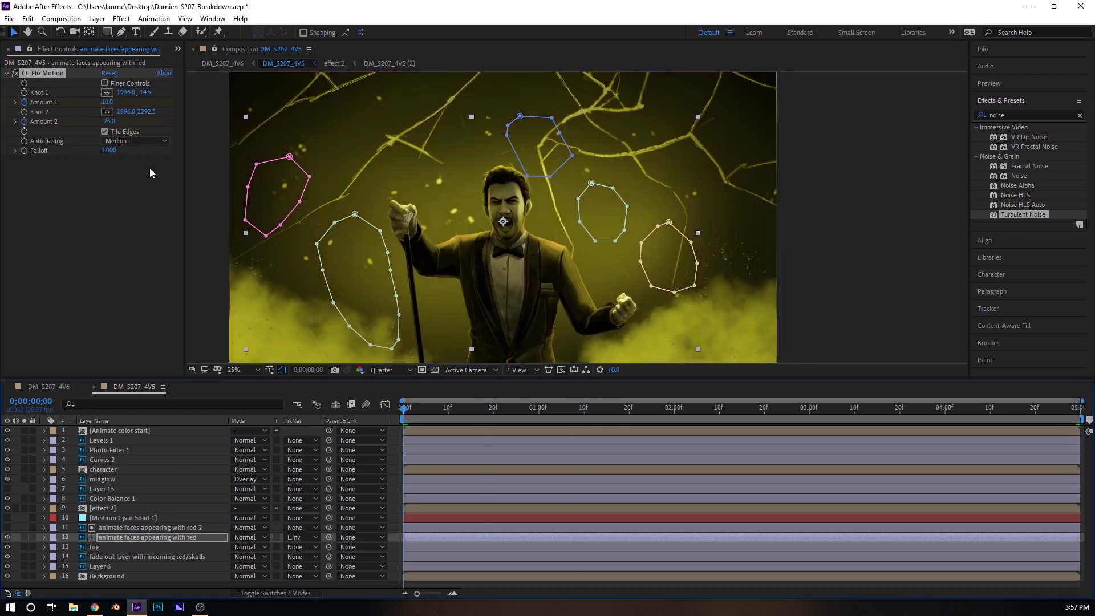
{"action": "left_click", "coordinate": [109, 122]}
{"action": "key", "text": "Return"}
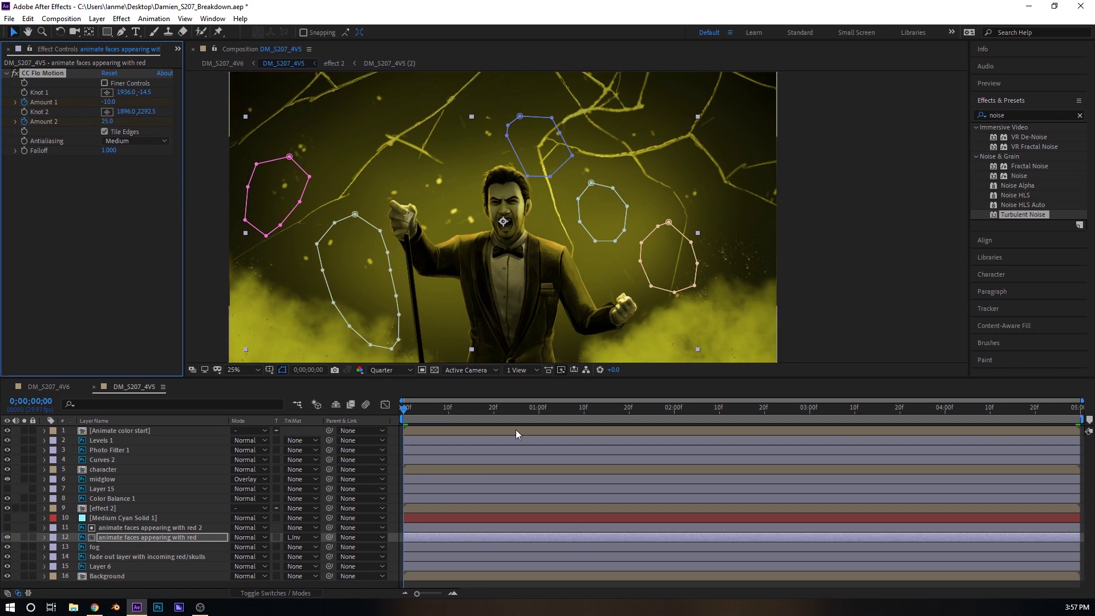
{"action": "left_click_drag", "start_coordinate": [466, 407], "coordinate": [319, 440]}
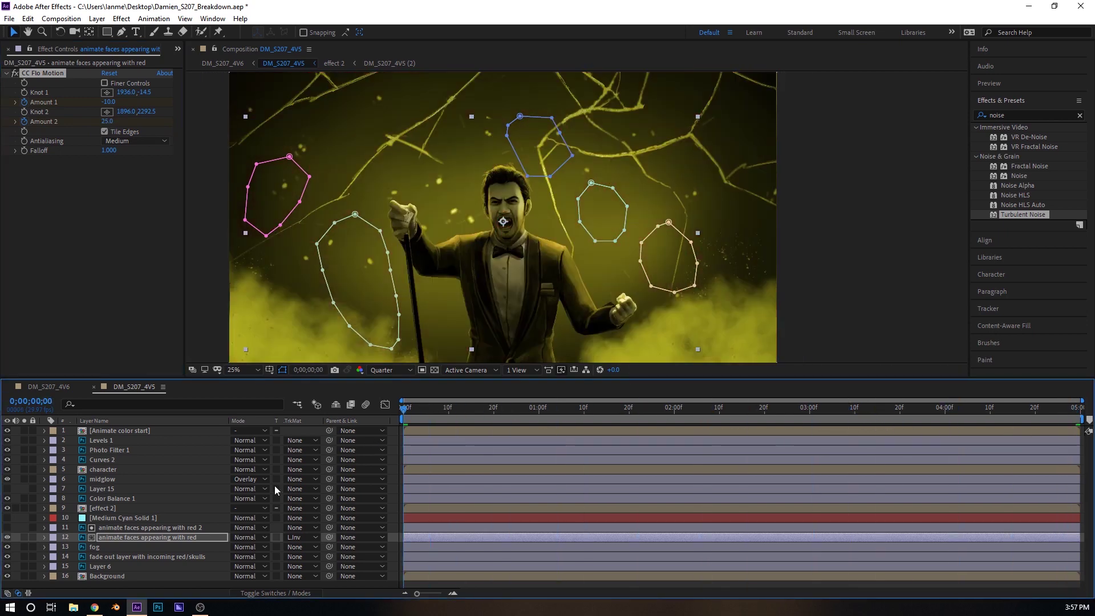
{"action": "key", "text": "space"}
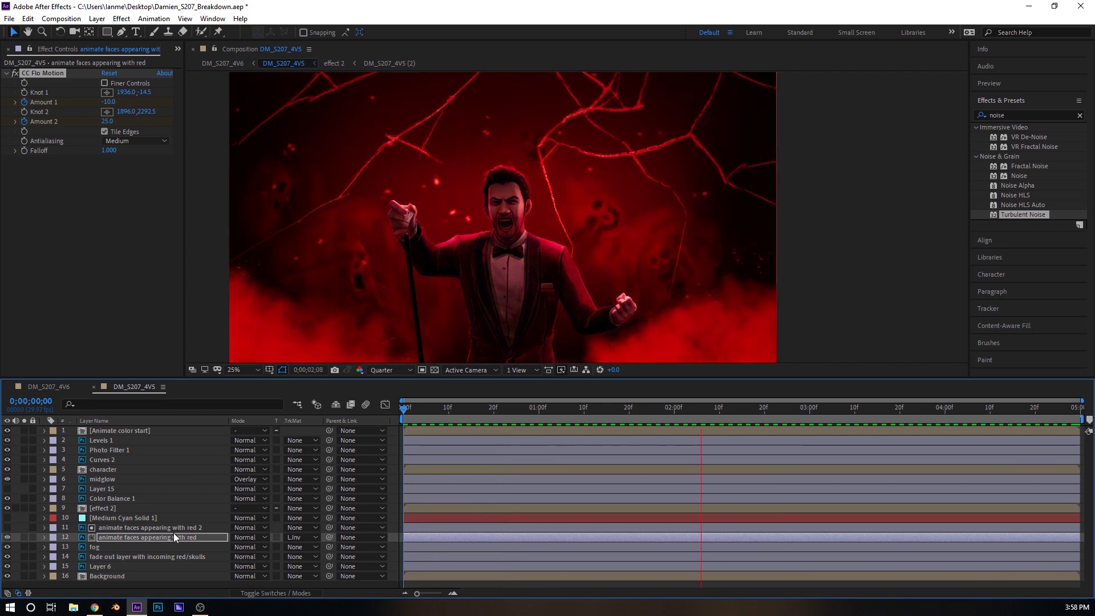
Add a Noise effect to "animate faces appearing with red 2".
{"action": "left_click", "coordinate": [173, 532]}
{"action": "right_click", "coordinate": [107, 274]}
{"action": "left_click", "coordinate": [93, 192]}
{"action": "right_click", "coordinate": [94, 194]}
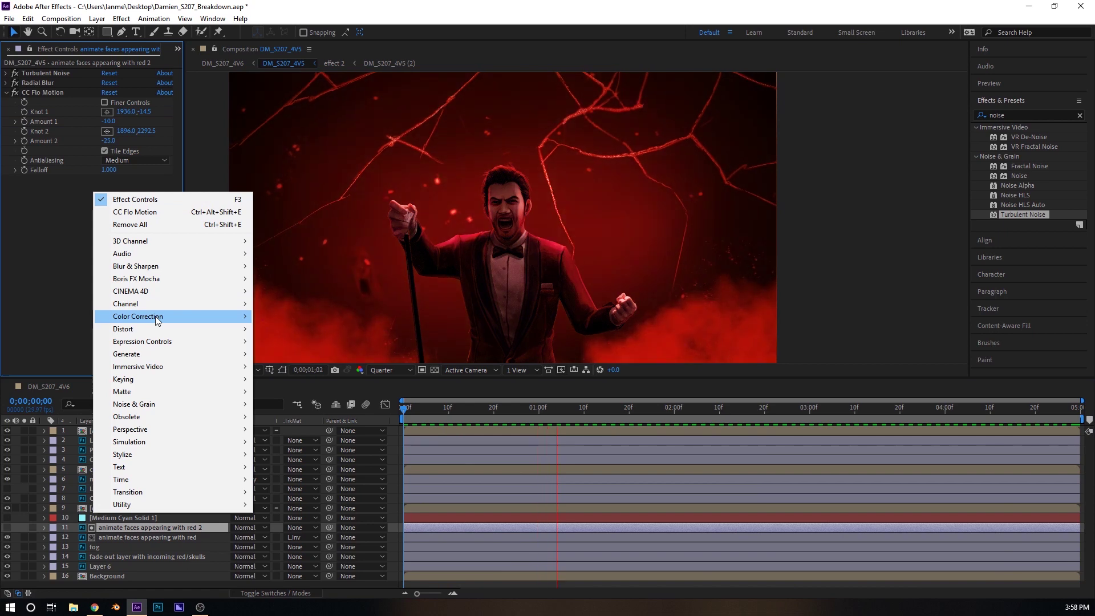
{"action": "mouse_move", "coordinate": [177, 405]}
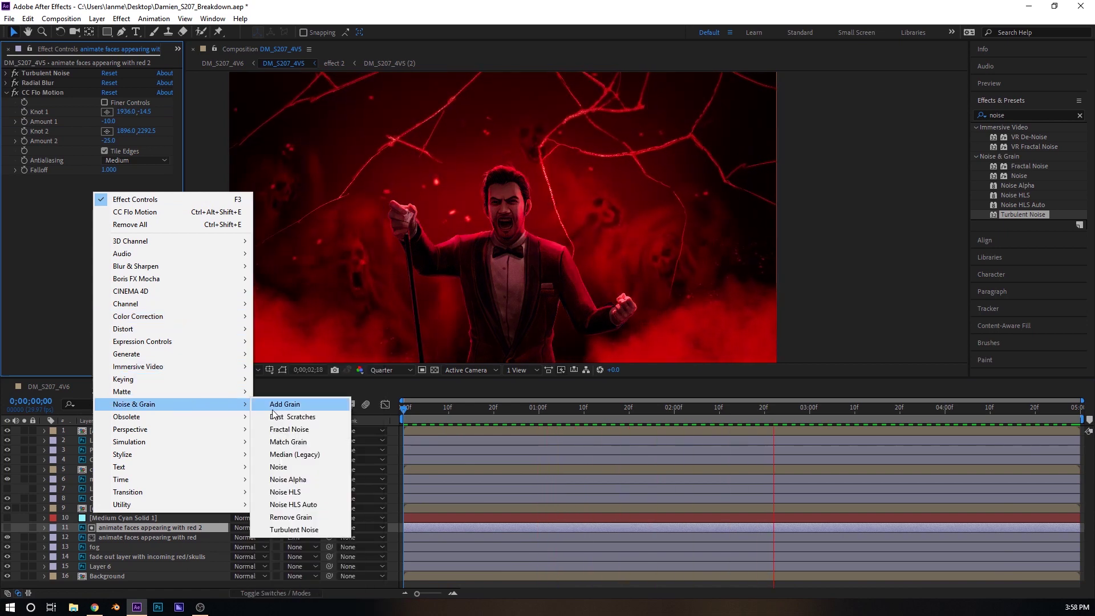
{"action": "left_click", "coordinate": [303, 466]}
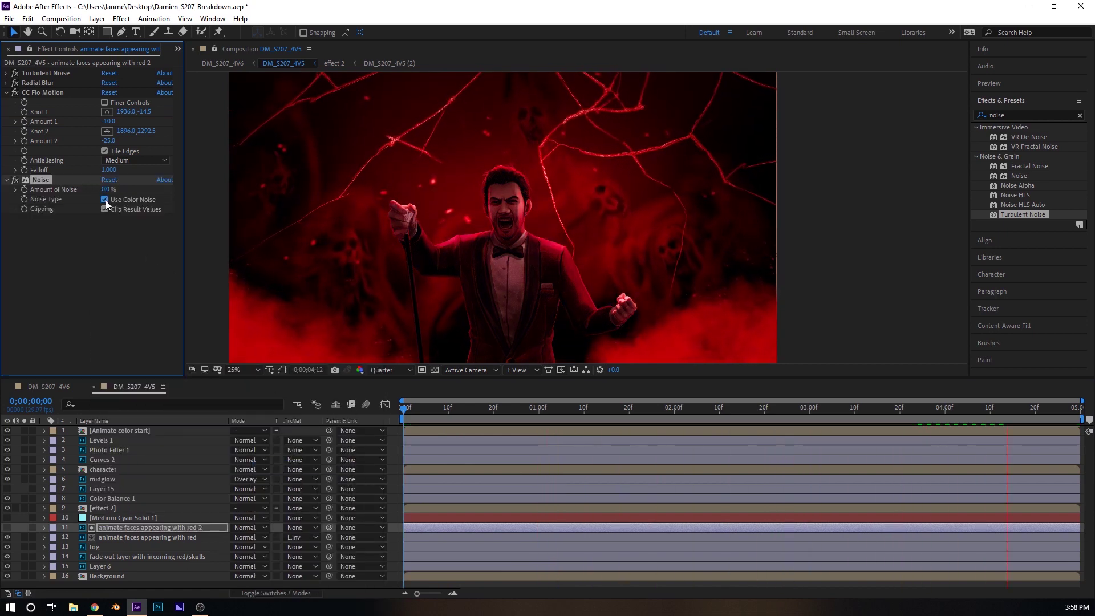
Turn off color noise in the Noise effect and set its amount to 22%, trying 100% and 0% first during playback.
{"action": "left_click_drag", "start_coordinate": [114, 189], "coordinate": [741, 182]}
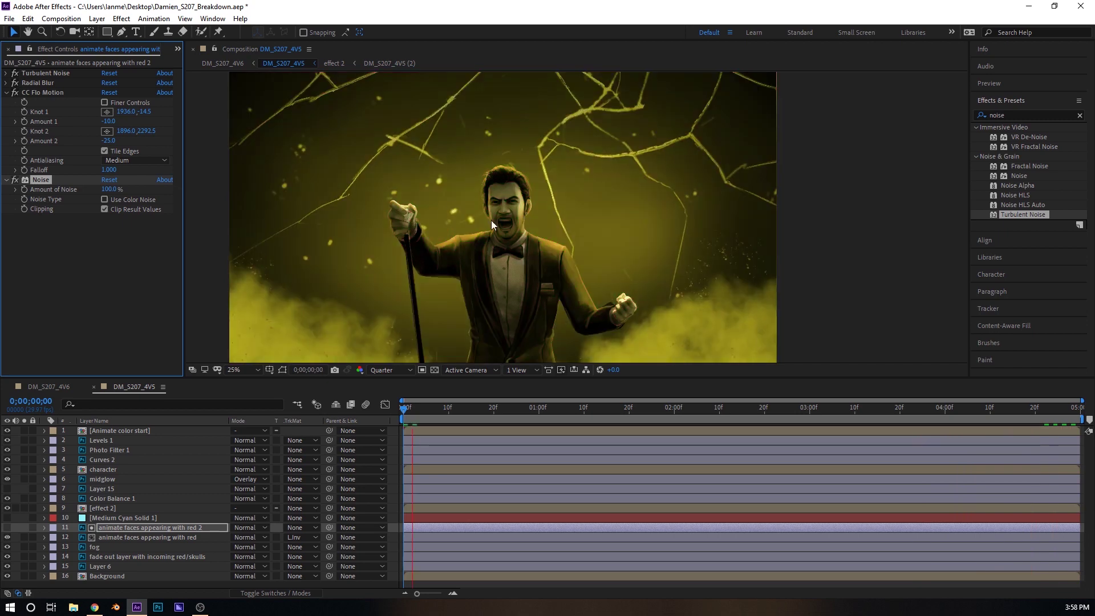
{"action": "left_click", "coordinate": [108, 190]}
{"action": "type", "text": "0"}
{"action": "key", "text": "Return"}
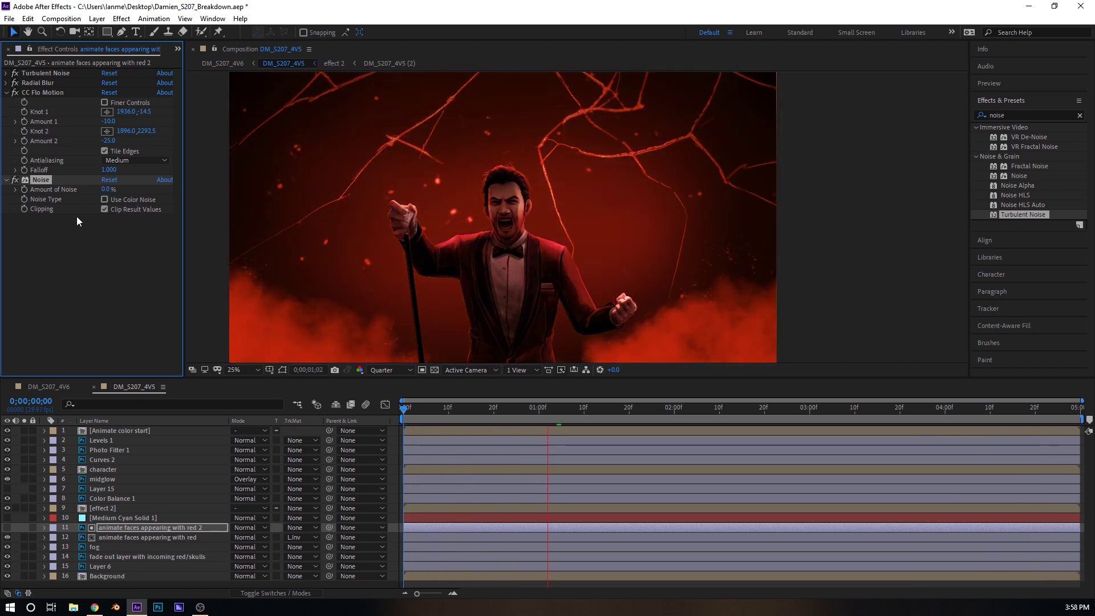
{"action": "left_click_drag", "start_coordinate": [108, 189], "coordinate": [116, 189]}
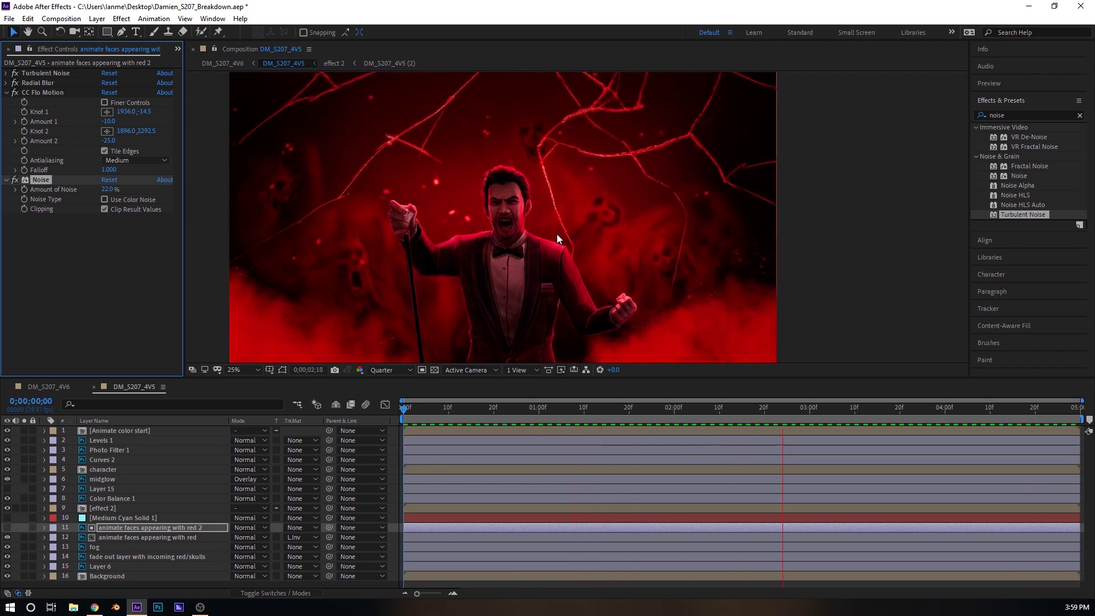
Duplicate the "fog" layer and give the original a Luma Inverted Matte that uses the copy.
{"action": "key", "text": "space"}
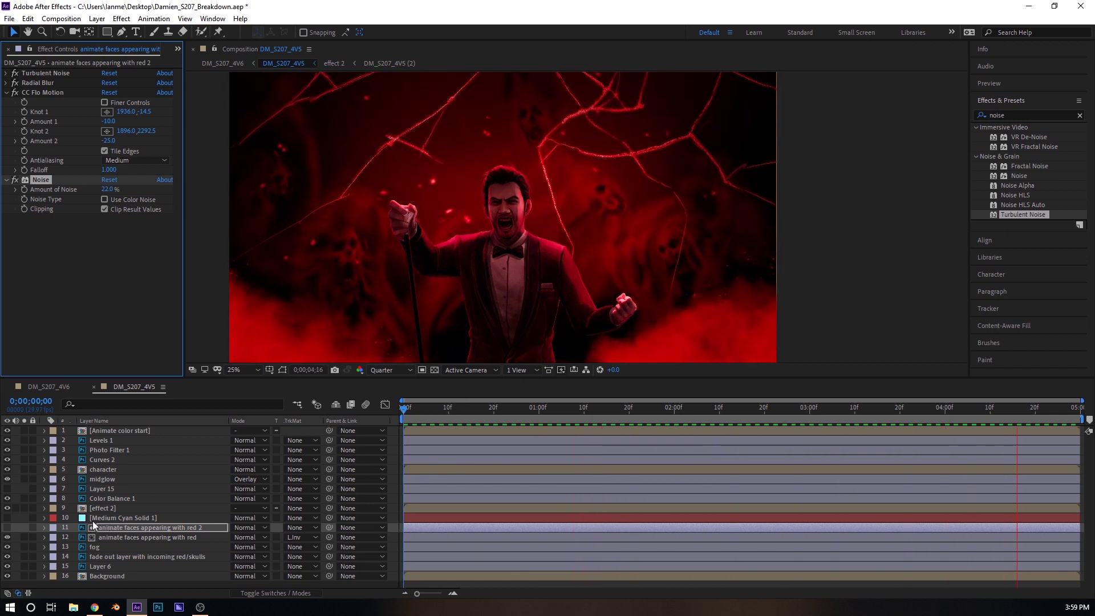
{"action": "left_click_drag", "start_coordinate": [545, 407], "coordinate": [350, 403]}
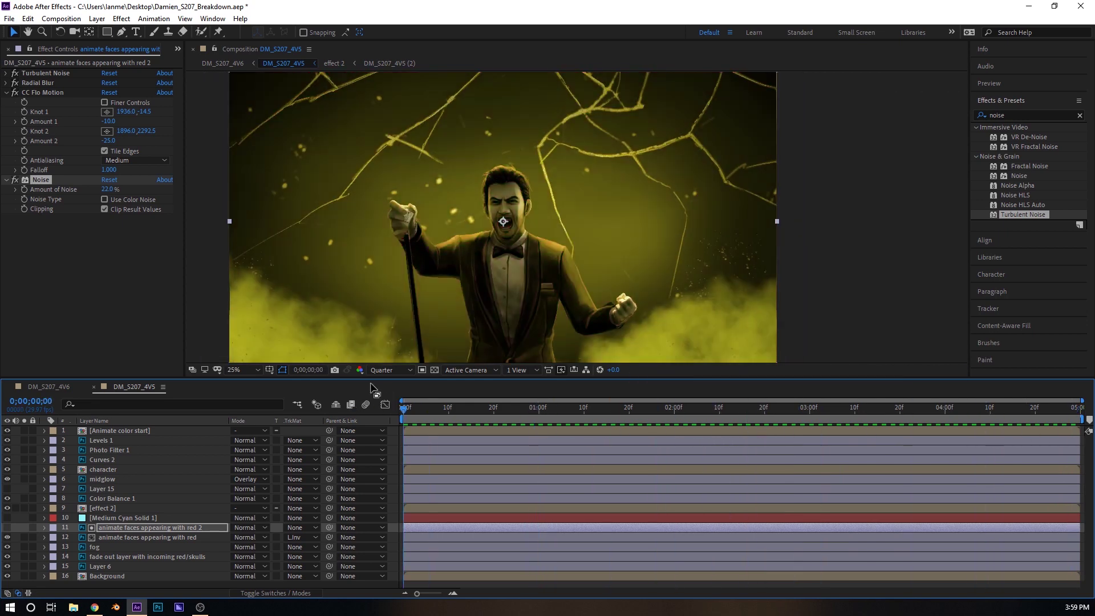
{"action": "left_click", "coordinate": [90, 546]}
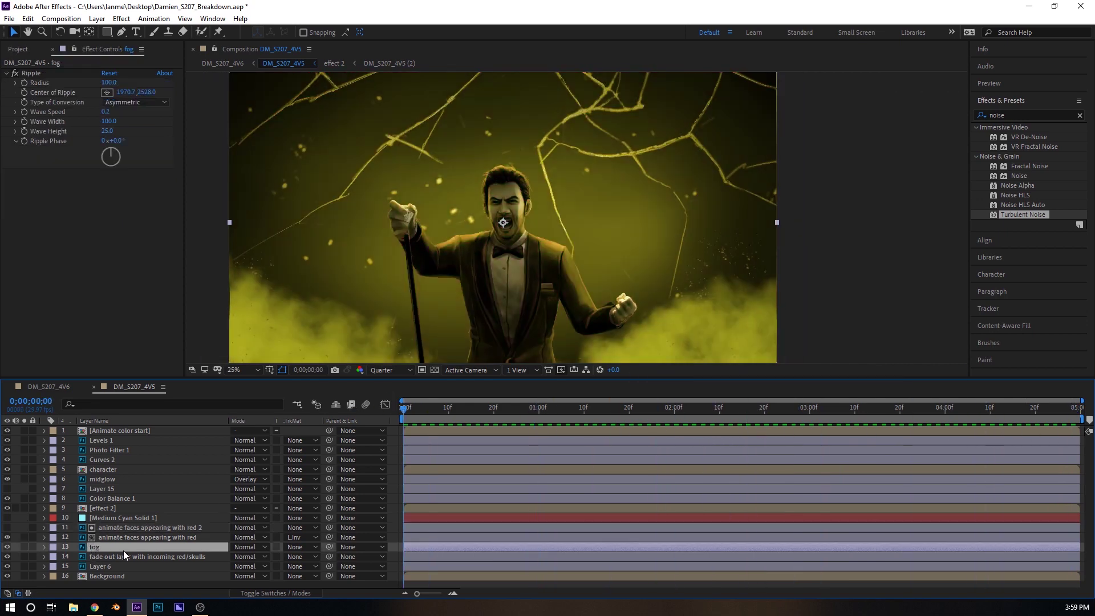
{"action": "key", "text": "ctrl+d"}
{"action": "left_click", "coordinate": [289, 556]}
{"action": "left_click", "coordinate": [316, 553]}
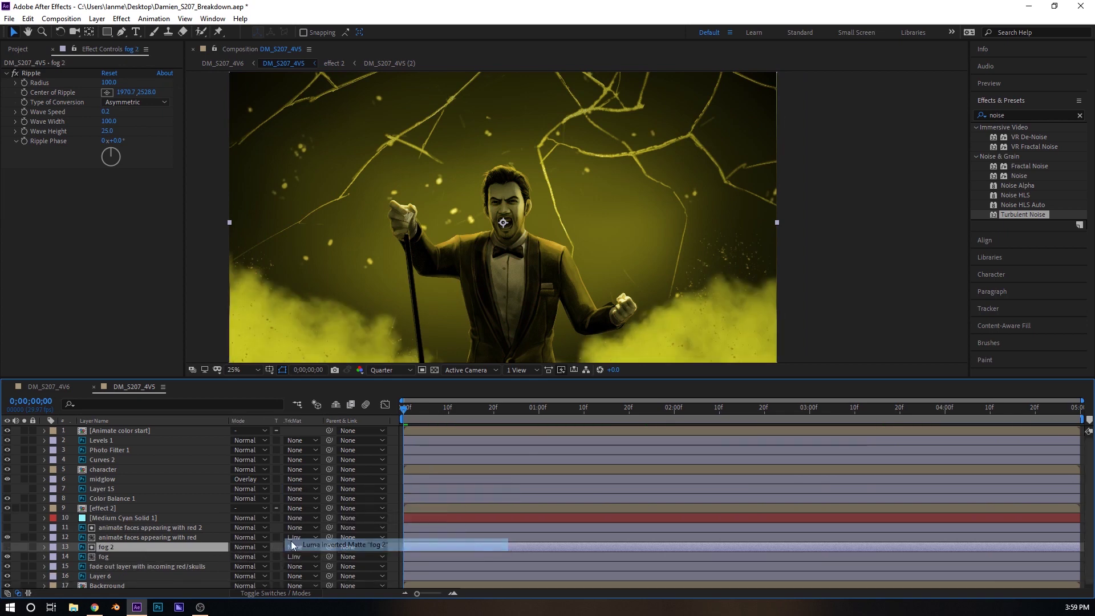
{"action": "left_click", "coordinate": [104, 249]}
{"action": "key", "text": "ctrl+v"}
{"action": "left_click", "coordinate": [46, 174]}
{"action": "key", "text": "Delete"}
Copy the Turbulent Noise effect from "animate faces appearing with red 2" onto "fog 2".
{"action": "left_click", "coordinate": [136, 536]}
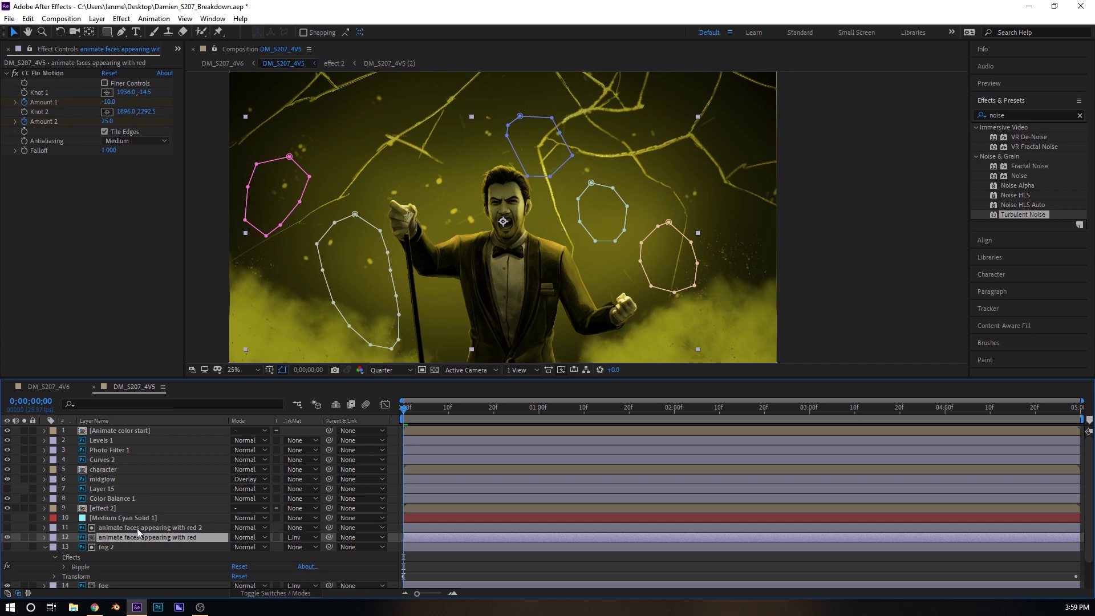
{"action": "left_click", "coordinate": [163, 527]}
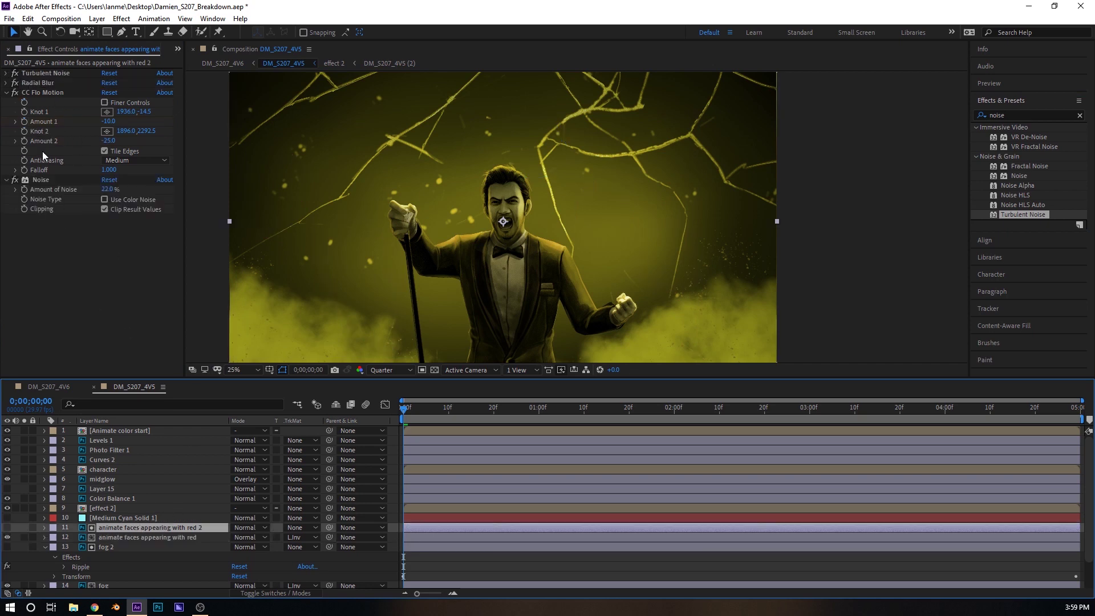
{"action": "left_click", "coordinate": [50, 74]}
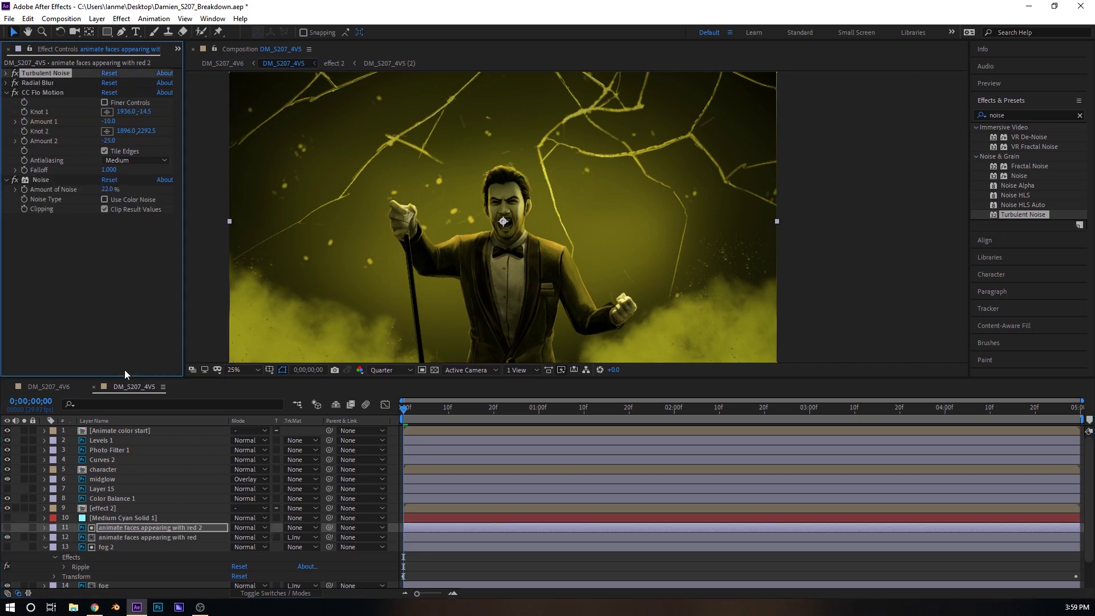
{"action": "left_click", "coordinate": [141, 546]}
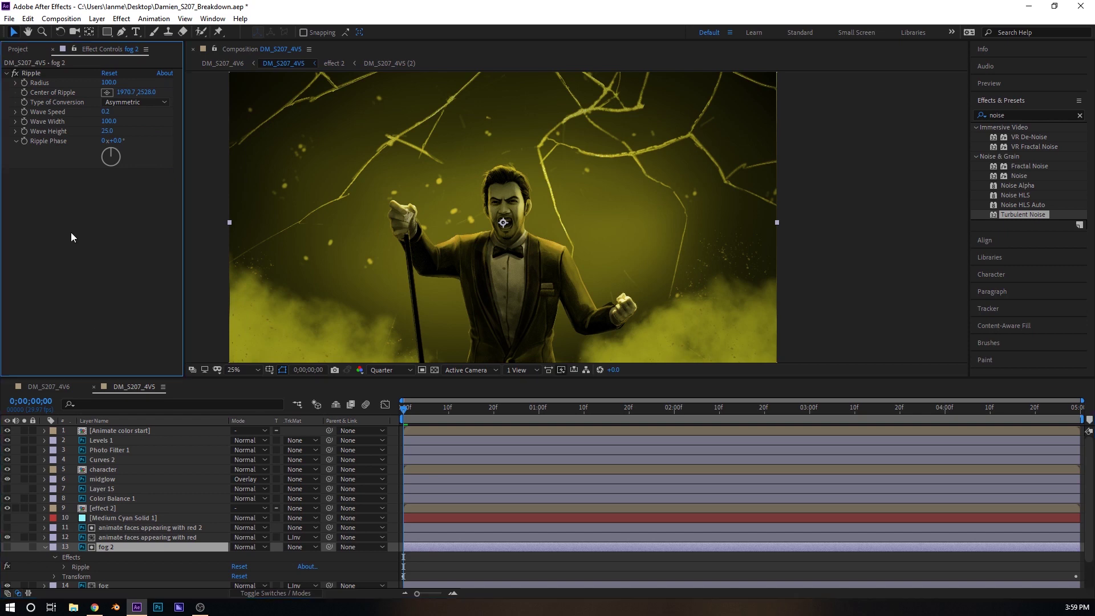
{"action": "key", "text": "ctrl+v"}
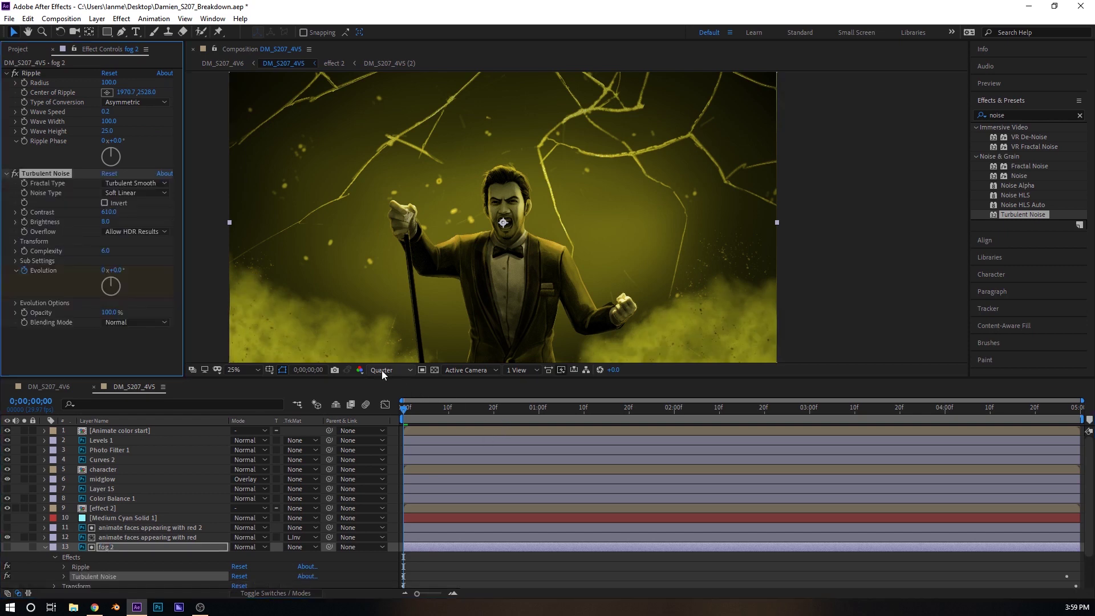
Add a Gaussian Blur to "fog 2" and set its blurriness to 20.
{"action": "scroll", "coordinate": [708, 331], "scroll_direction": "up", "scroll_amount": 2}
{"action": "left_click_drag", "start_coordinate": [741, 334], "coordinate": [502, 173]}
{"action": "left_click_drag", "start_coordinate": [670, 329], "coordinate": [635, 232]}
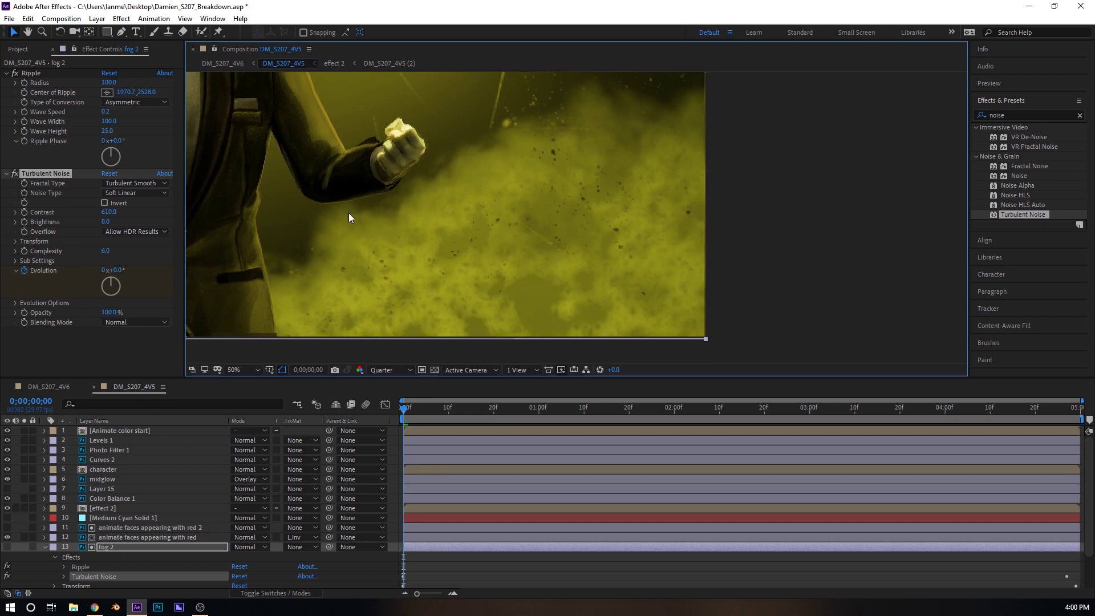
{"action": "right_click", "coordinate": [93, 353]}
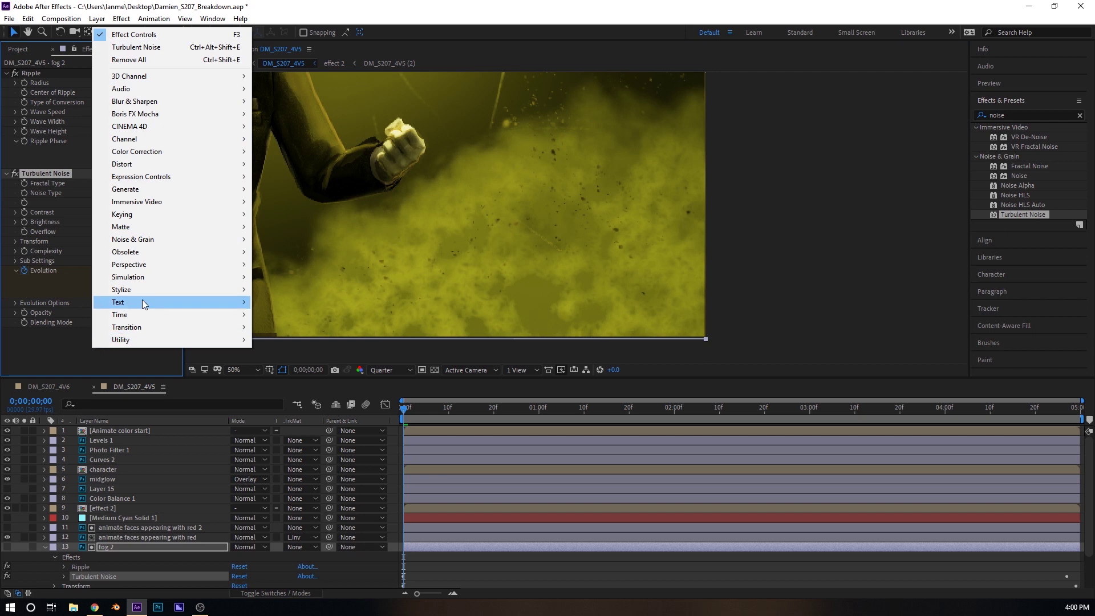
{"action": "mouse_move", "coordinate": [142, 263]}
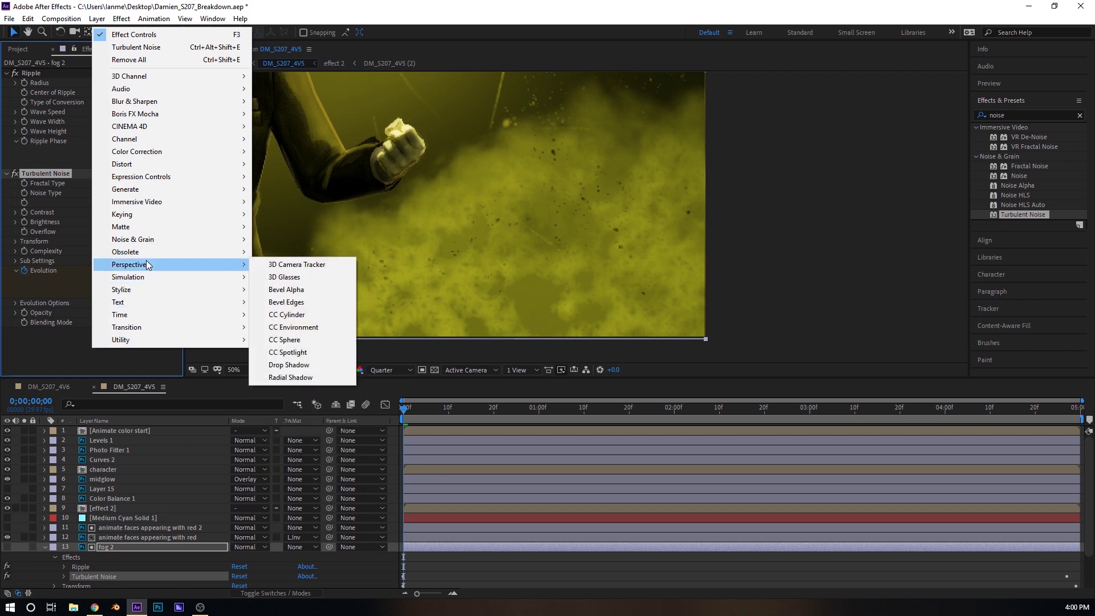
{"action": "mouse_move", "coordinate": [163, 193]}
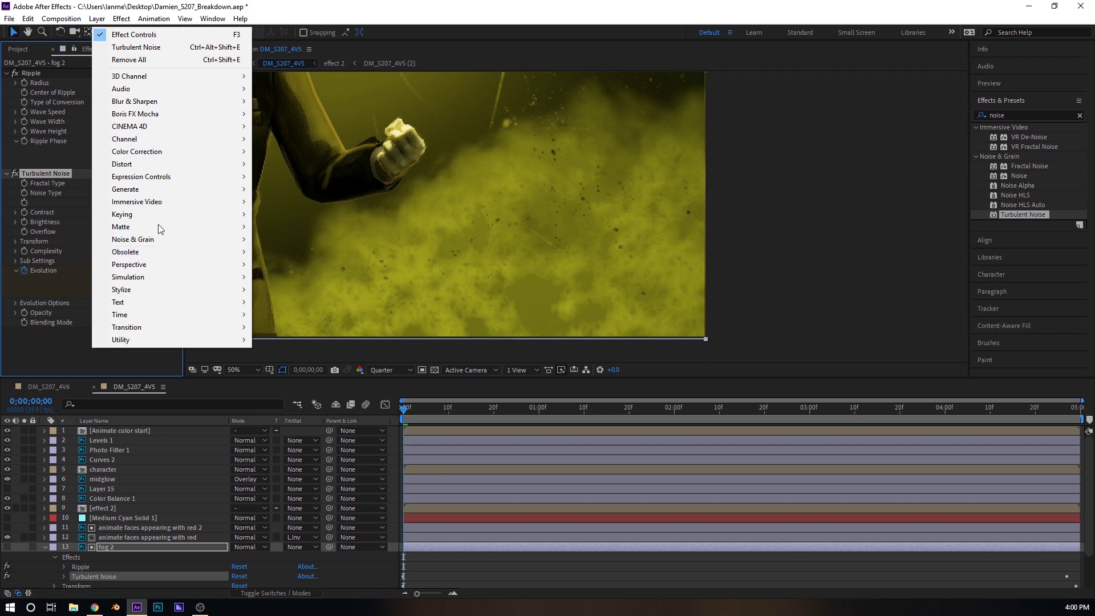
{"action": "mouse_move", "coordinate": [166, 101]}
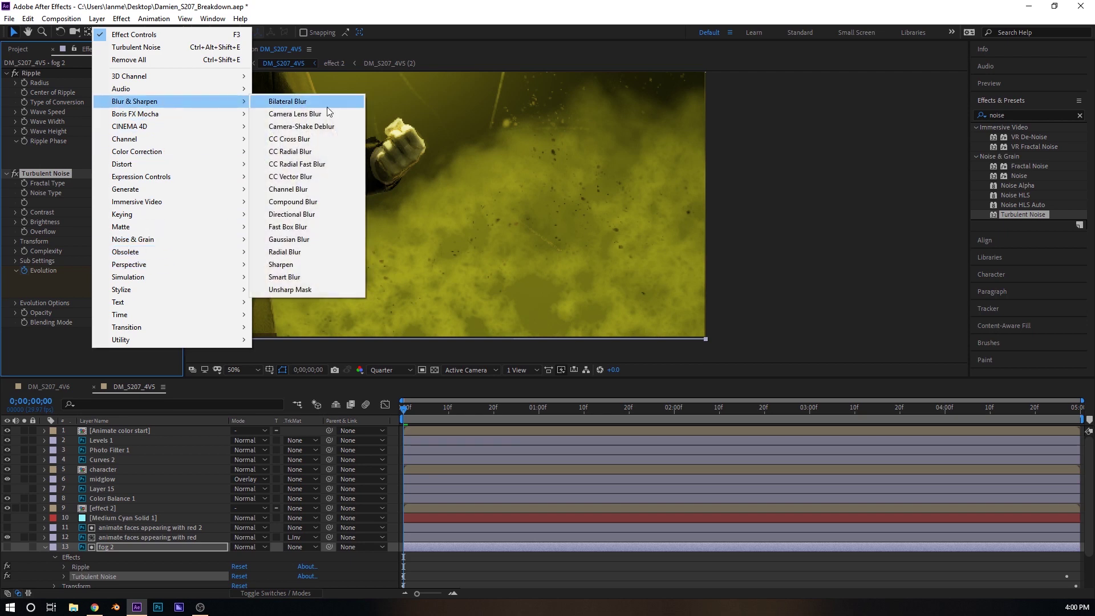
{"action": "left_click", "coordinate": [298, 239]}
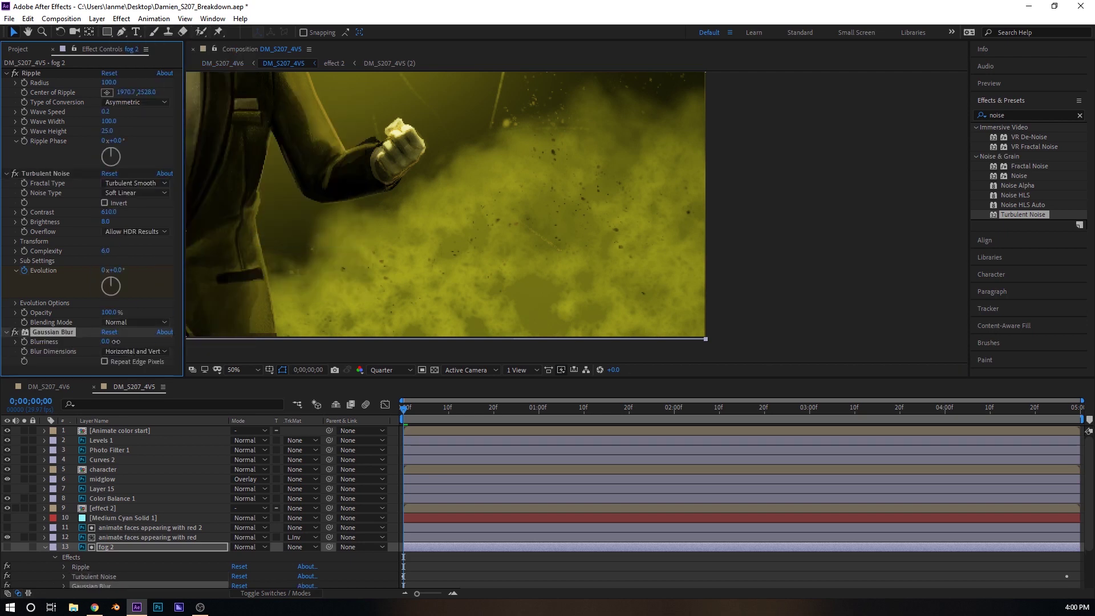
{"action": "left_click_drag", "start_coordinate": [116, 341], "coordinate": [132, 341]}
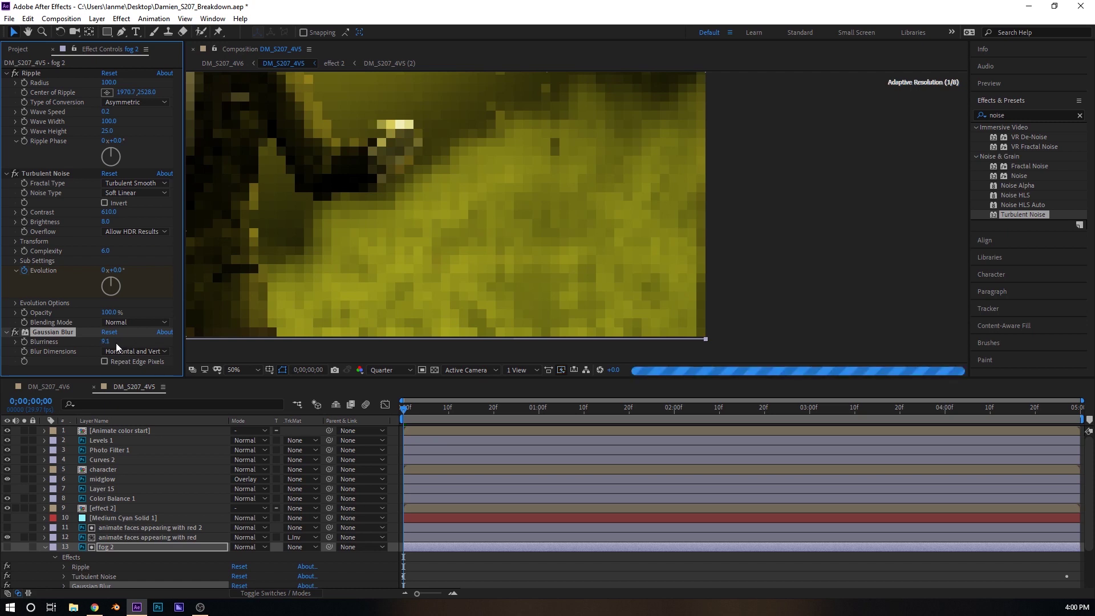
{"action": "mouse_move", "coordinate": [113, 343]}
{"action": "left_mouse_down"}
{"action": "mouse_move", "coordinate": [180, 347]}
{"action": "mouse_move", "coordinate": [116, 344]}
{"action": "left_mouse_up"}
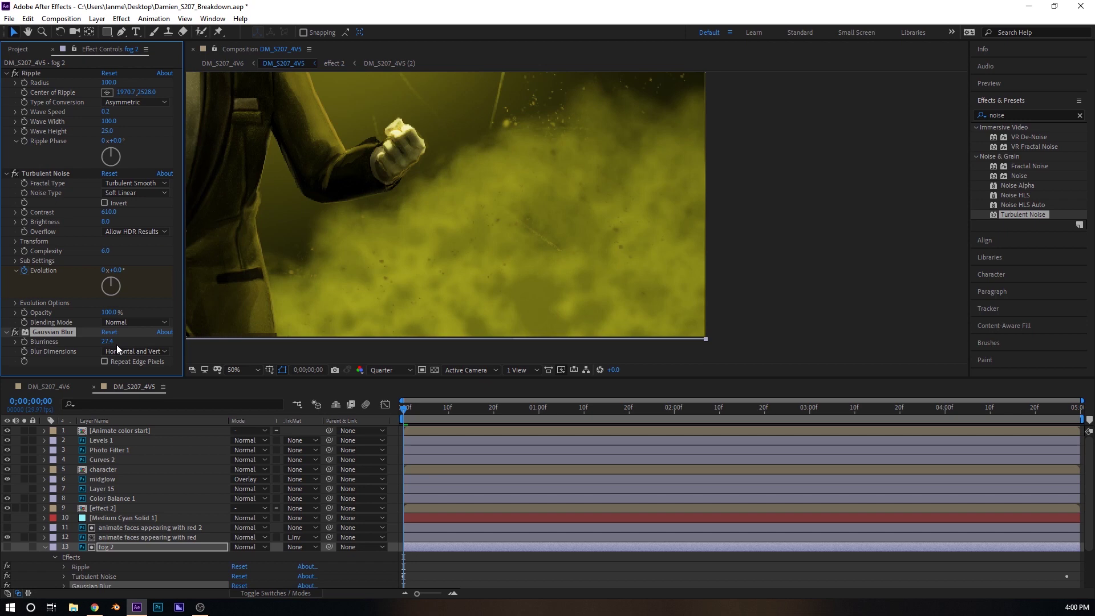
{"action": "key", "text": "Return"}
Set the Turbulent Noise contrast on "fog 2" to 269 and preview the fog animation from the first frame.
{"action": "left_click_drag", "start_coordinate": [110, 212], "coordinate": [115, 236]}
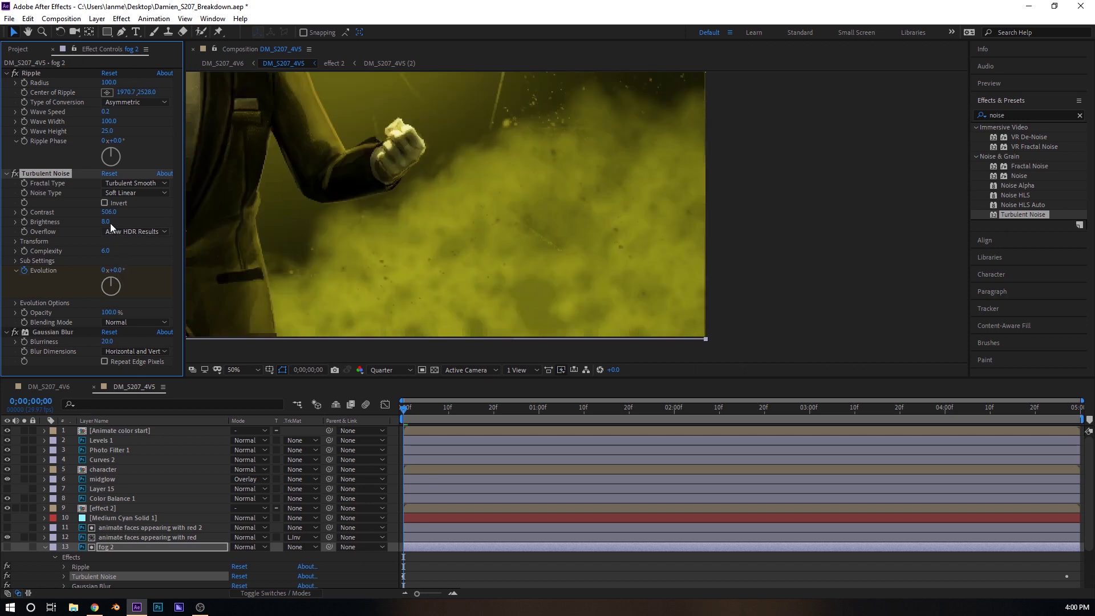
{"action": "left_click_drag", "start_coordinate": [113, 212], "coordinate": [118, 276]}
{"action": "left_click_drag", "start_coordinate": [110, 212], "coordinate": [113, 251]}
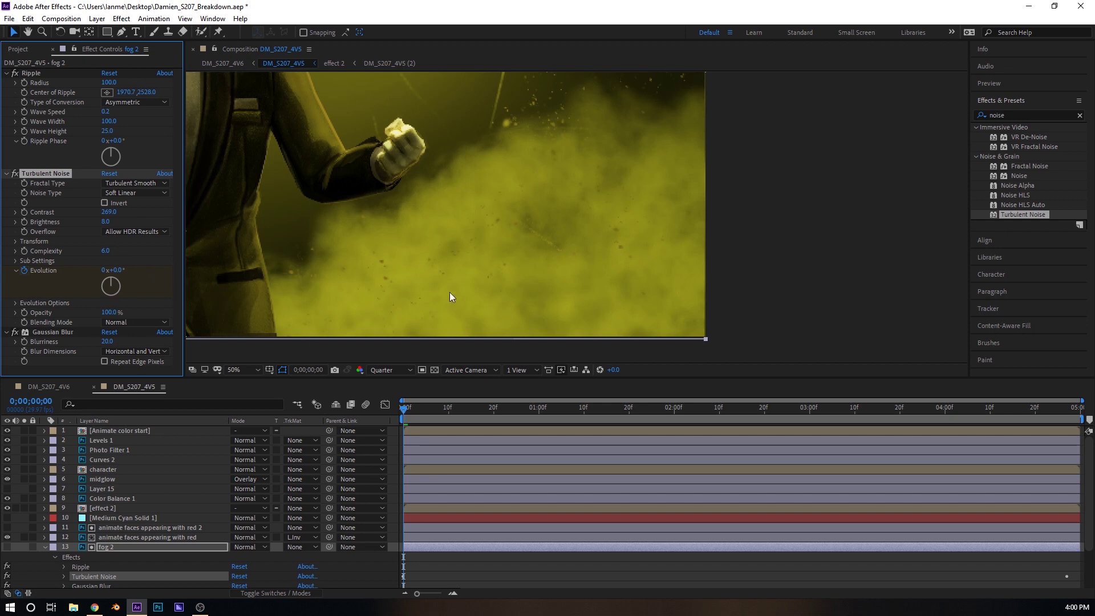
{"action": "scroll", "coordinate": [450, 292], "scroll_direction": "down", "scroll_amount": 2}
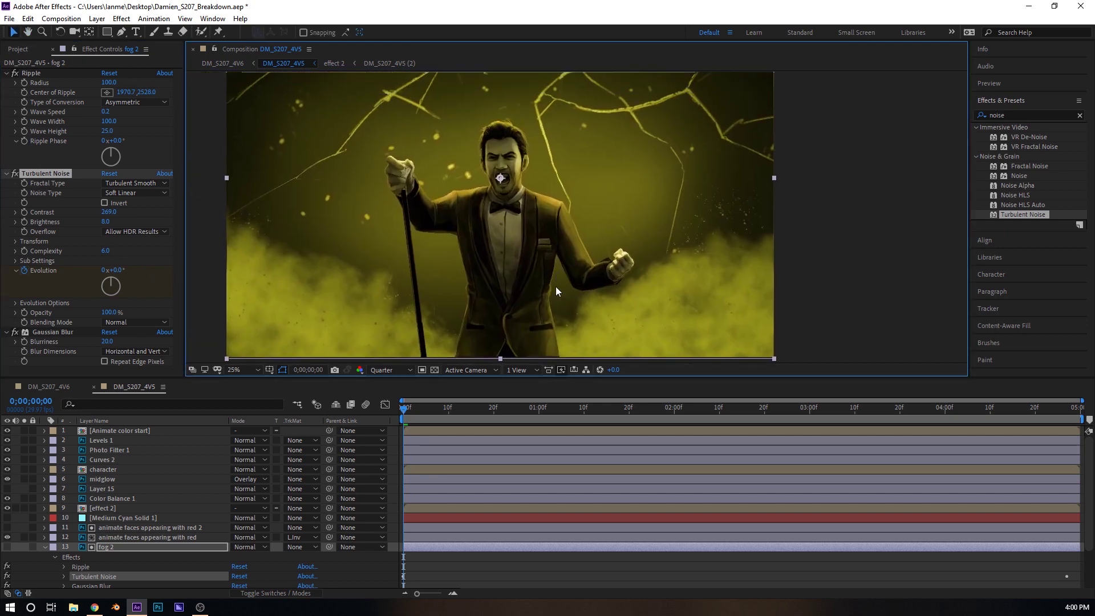
{"action": "left_click_drag", "start_coordinate": [534, 412], "coordinate": [383, 411]}
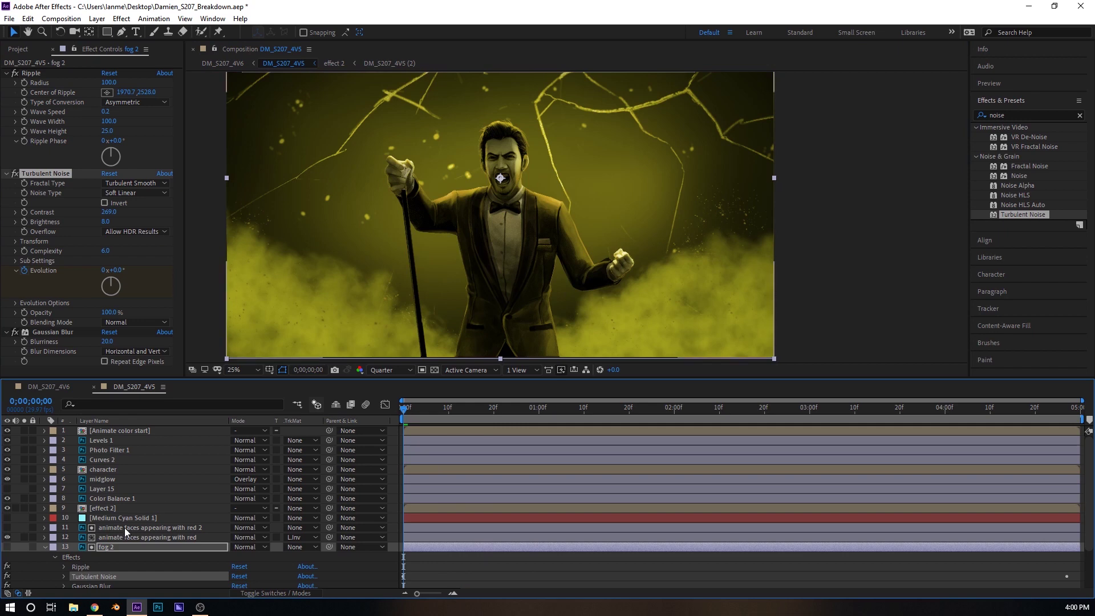
{"action": "left_click", "coordinate": [46, 547]}
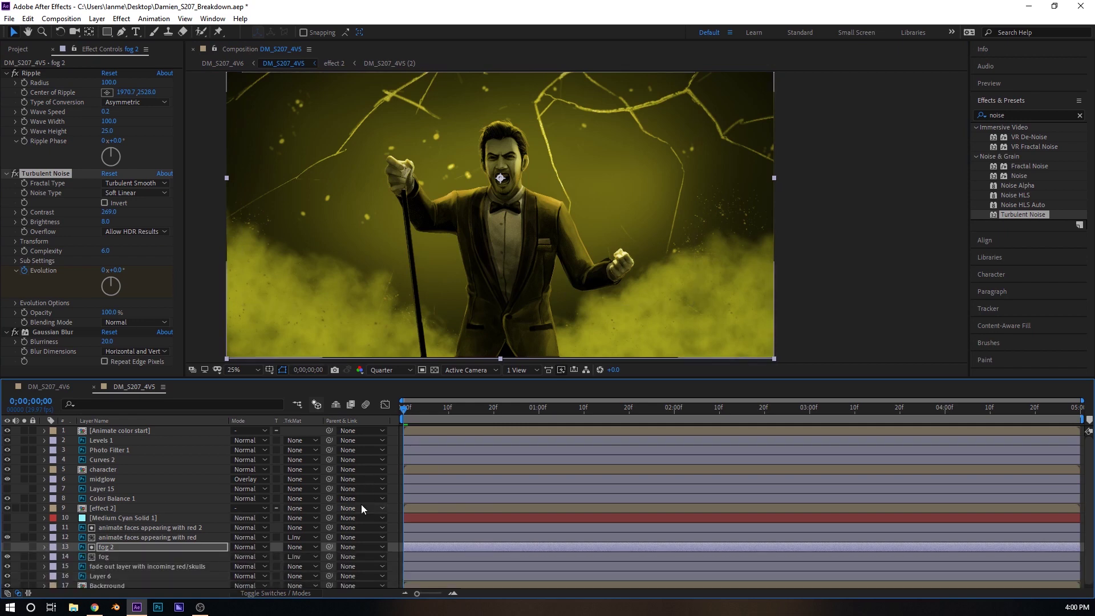
{"action": "key", "text": "space"}
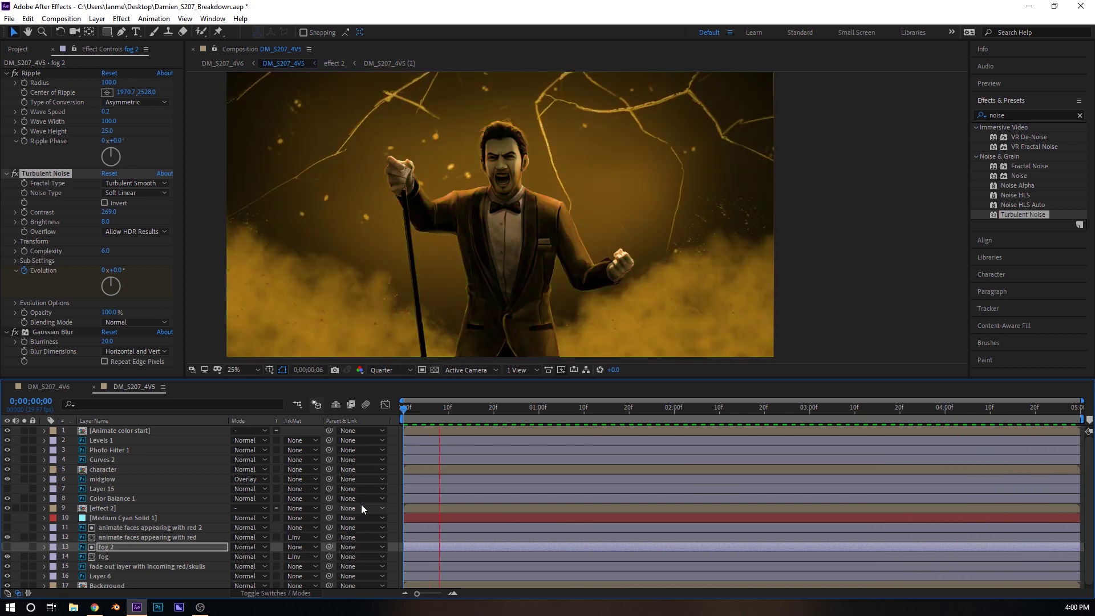
Review the Turbulent Noise settings on "animate faces appearing with red 2" and collapse all of that layer's effects.
{"action": "left_click", "coordinate": [144, 536]}
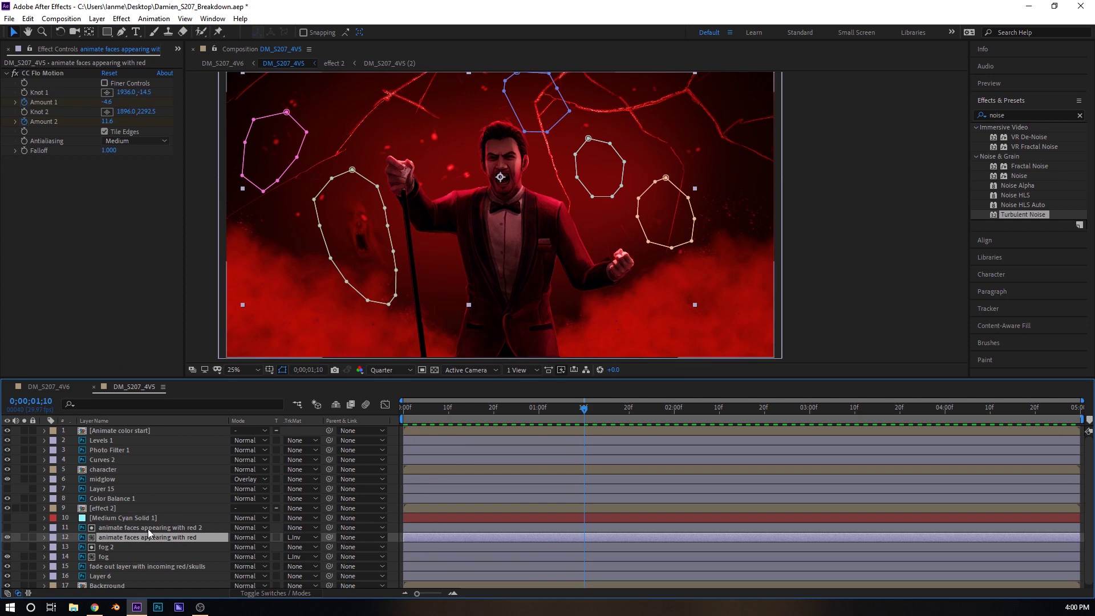
{"action": "left_click", "coordinate": [153, 530]}
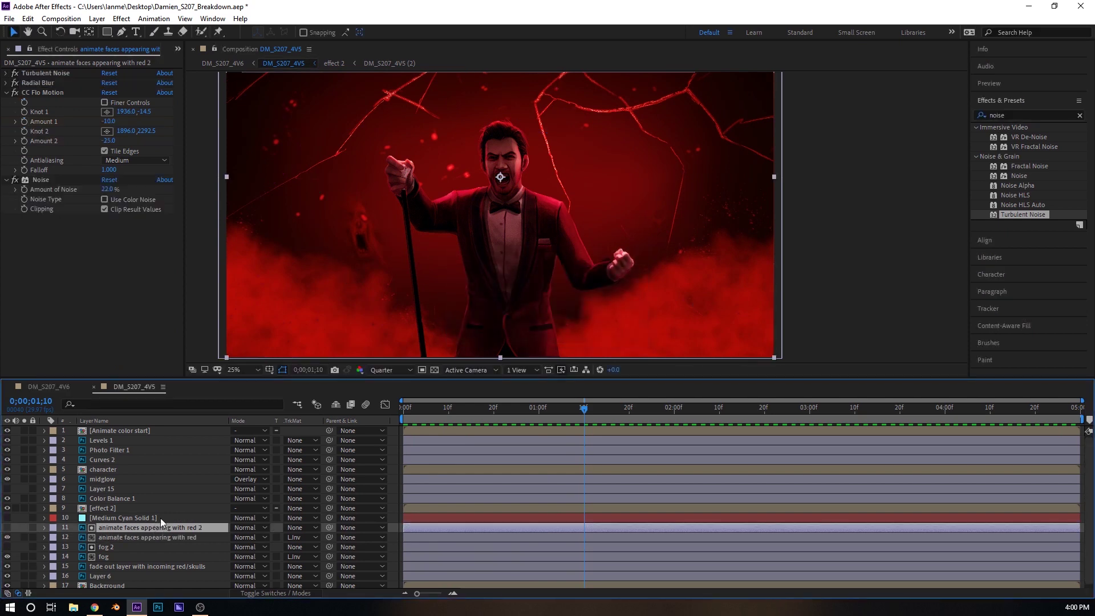
{"action": "left_click", "coordinate": [6, 73]}
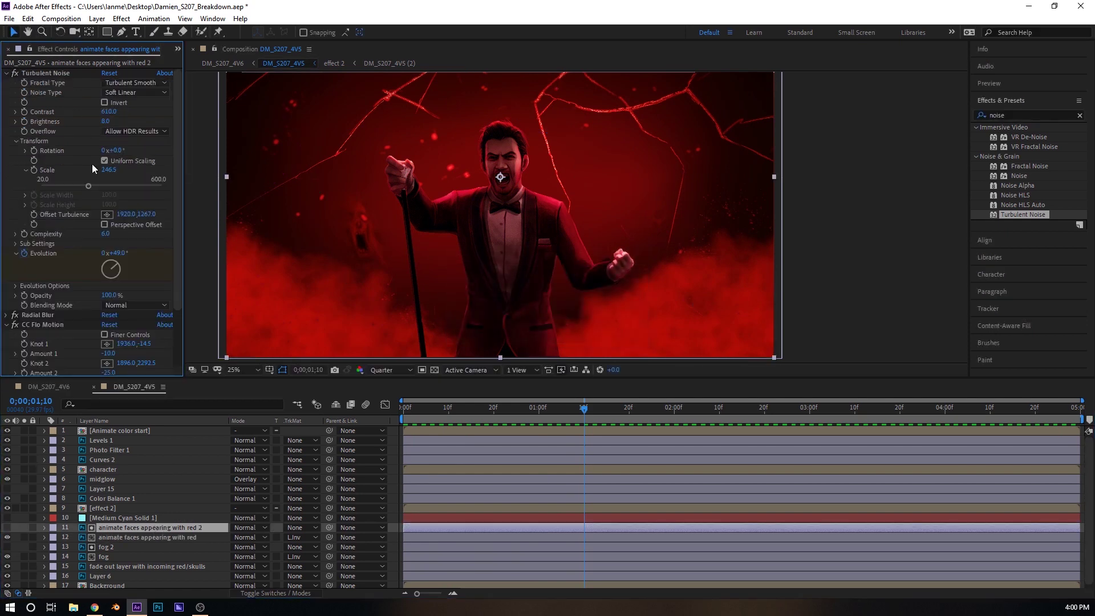
{"action": "left_click_drag", "start_coordinate": [451, 401], "coordinate": [405, 407]}
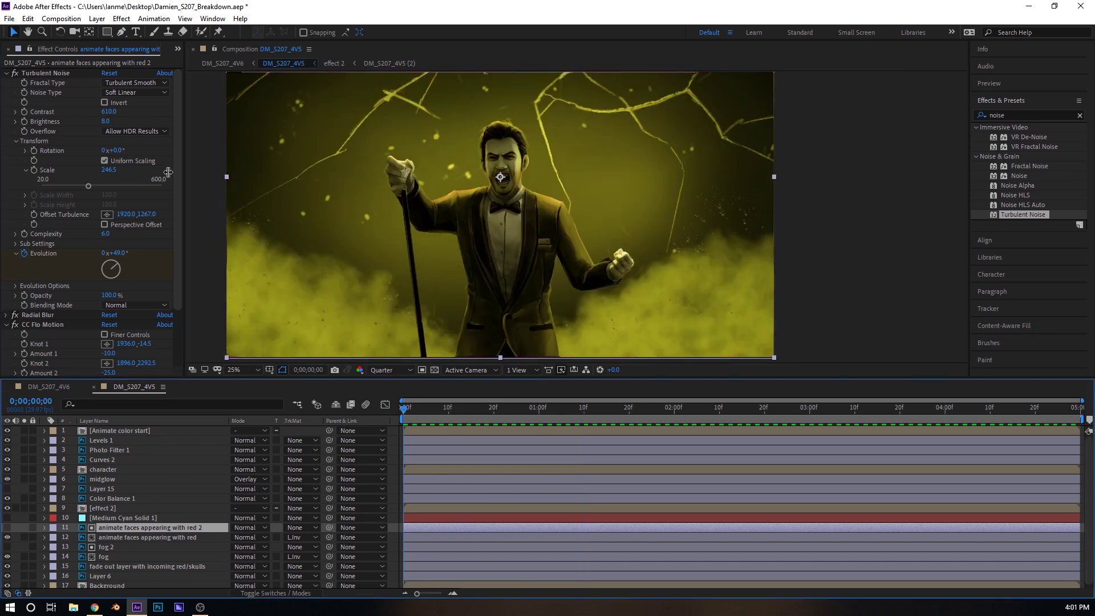
{"action": "left_click", "coordinate": [11, 73]}
{"action": "left_click", "coordinate": [6, 73]}
{"action": "left_click", "coordinate": [6, 93]}
{"action": "left_click", "coordinate": [6, 102]}
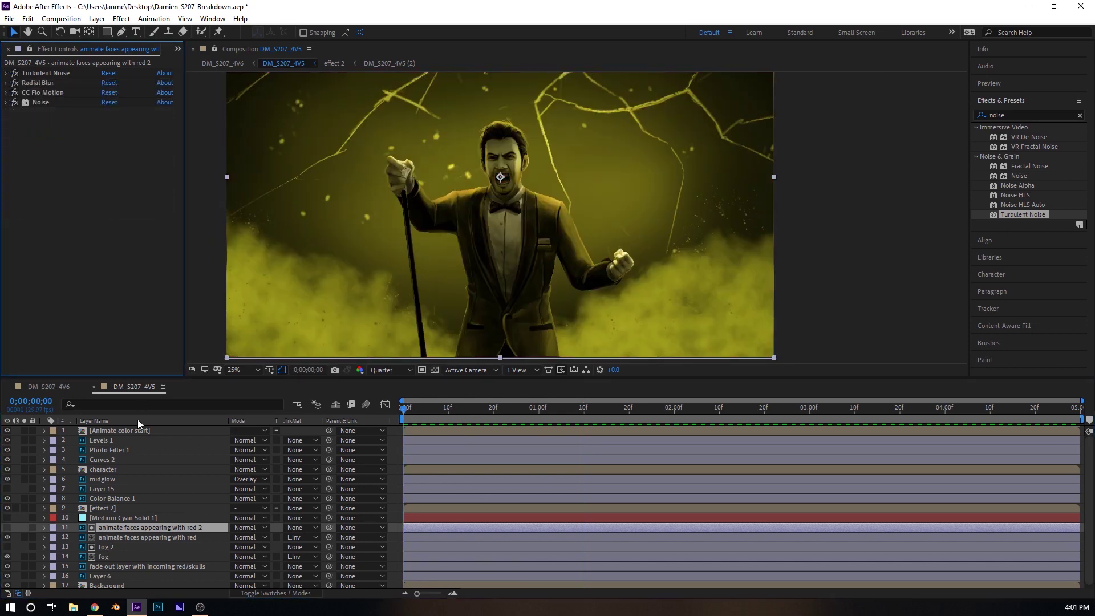
Check the skulls near the timeline's end, and keyframe Scale at the first frame on both "animate faces appearing with red" layers.
{"action": "left_click_drag", "start_coordinate": [494, 406], "coordinate": [1083, 404]}
{"action": "key", "text": "space"}
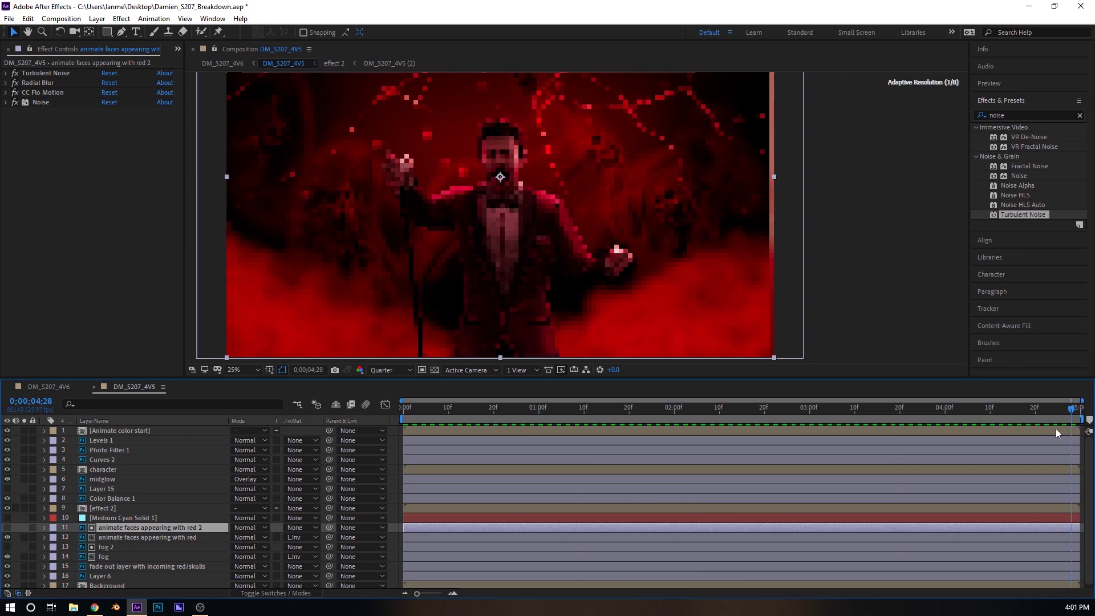
{"action": "key", "text": "space"}
{"action": "left_click_drag", "start_coordinate": [749, 452], "coordinate": [173, 464]}
{"action": "left_click", "coordinate": [129, 534], "text": "ctrl"}
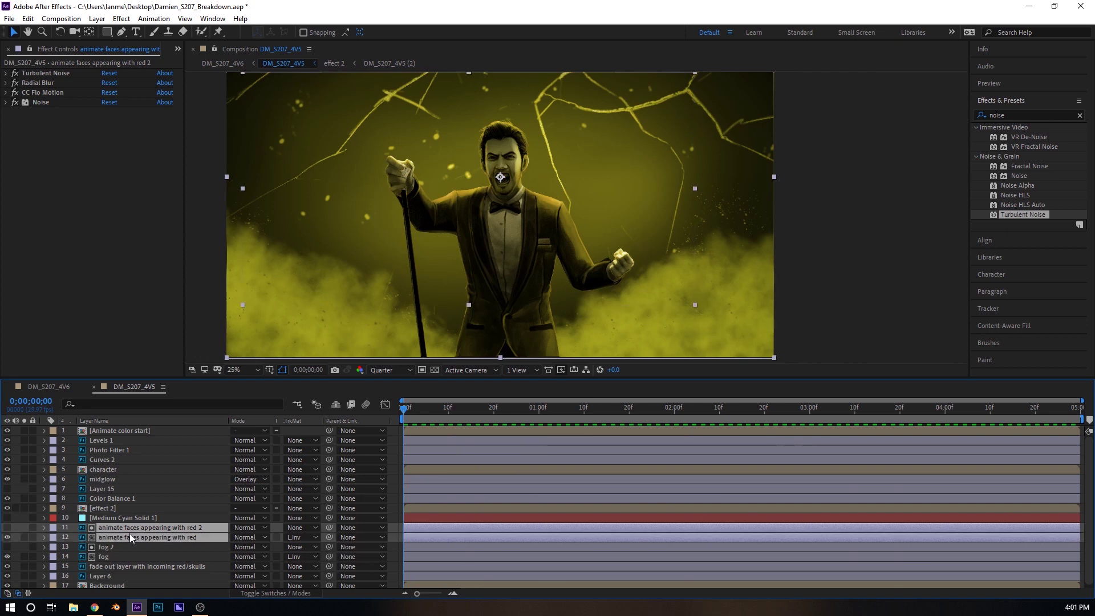
{"action": "key", "text": "s"}
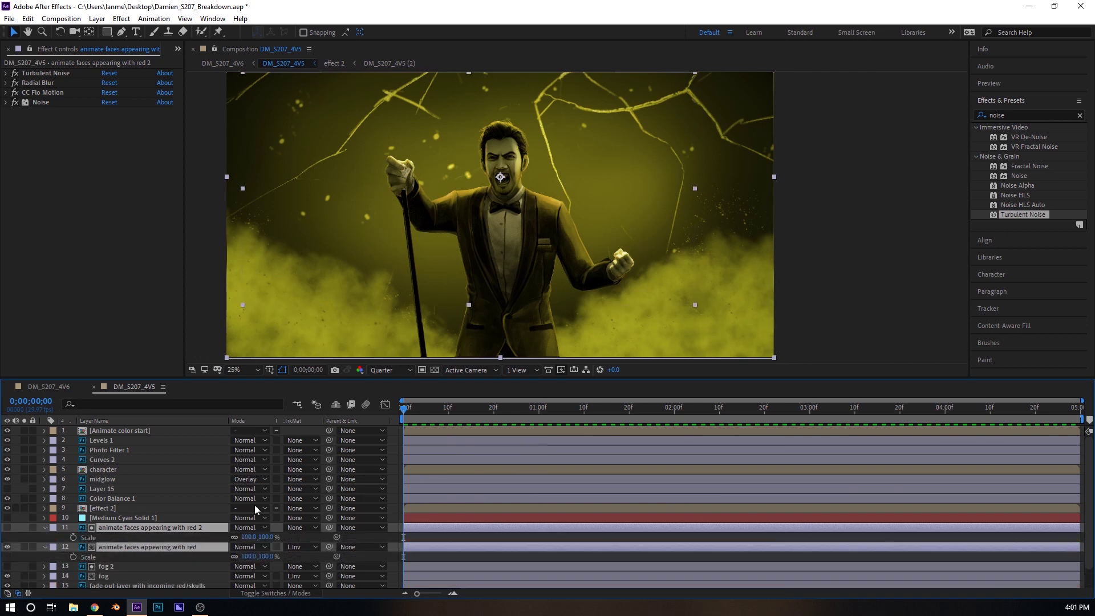
{"action": "left_click", "coordinate": [73, 538]}
{"action": "key", "text": "space"}
{"action": "key", "text": "space"}
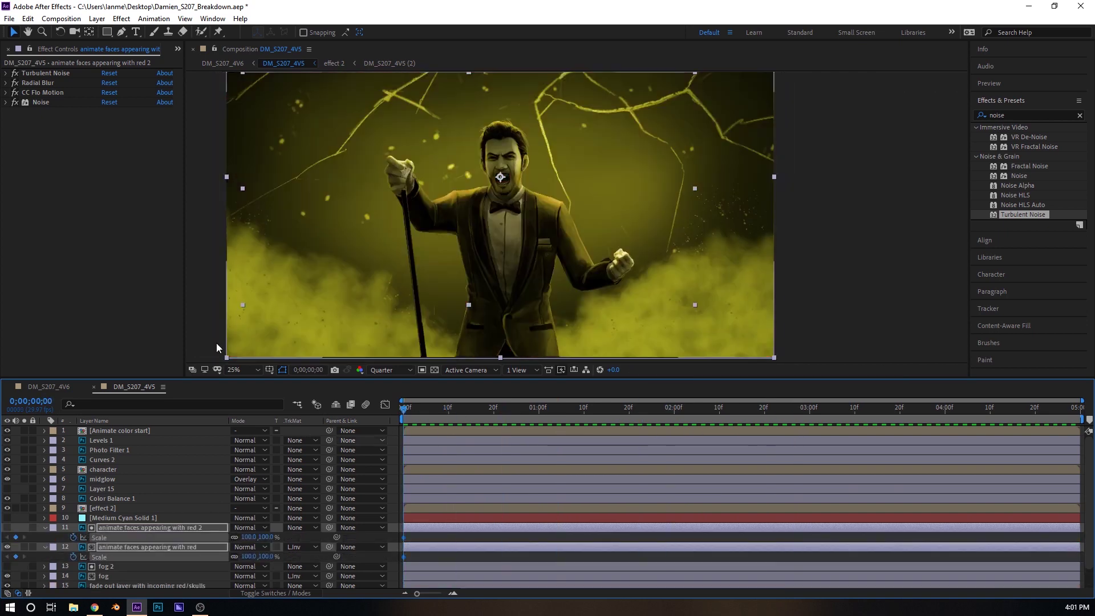
Set both face layers' Scale to 96.9% at the first frame, add a second Scale keyframe near the end, and preview.
{"action": "scroll", "coordinate": [235, 200], "scroll_direction": "down", "scroll_amount": 1}
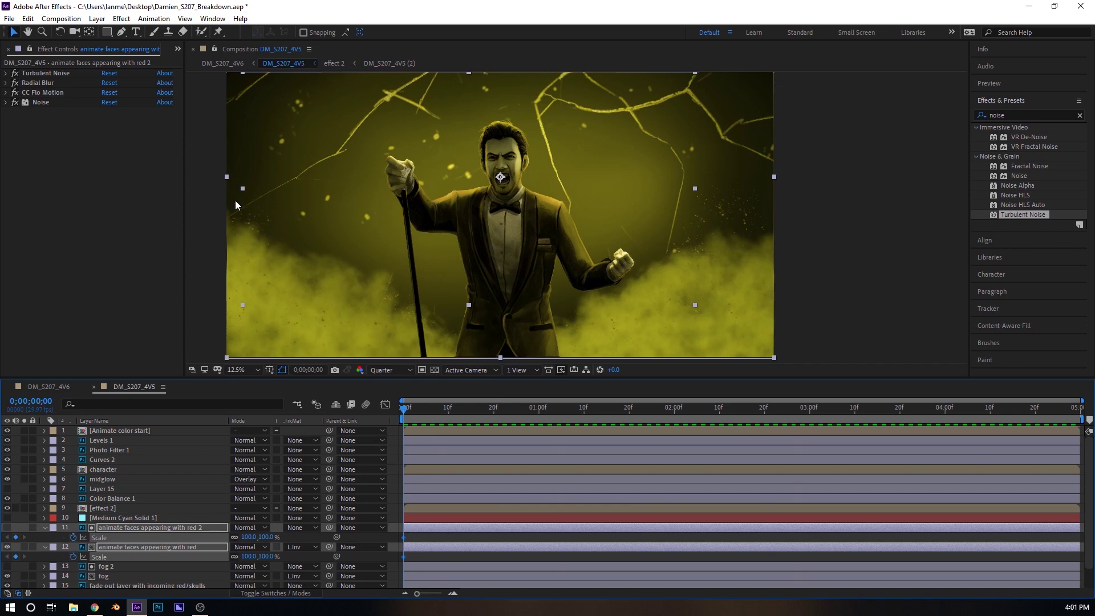
{"action": "scroll", "coordinate": [427, 203], "scroll_direction": "up", "scroll_amount": 1}
{"action": "scroll", "coordinate": [690, 204], "scroll_direction": "down", "scroll_amount": 1}
{"action": "key", "text": "space"}
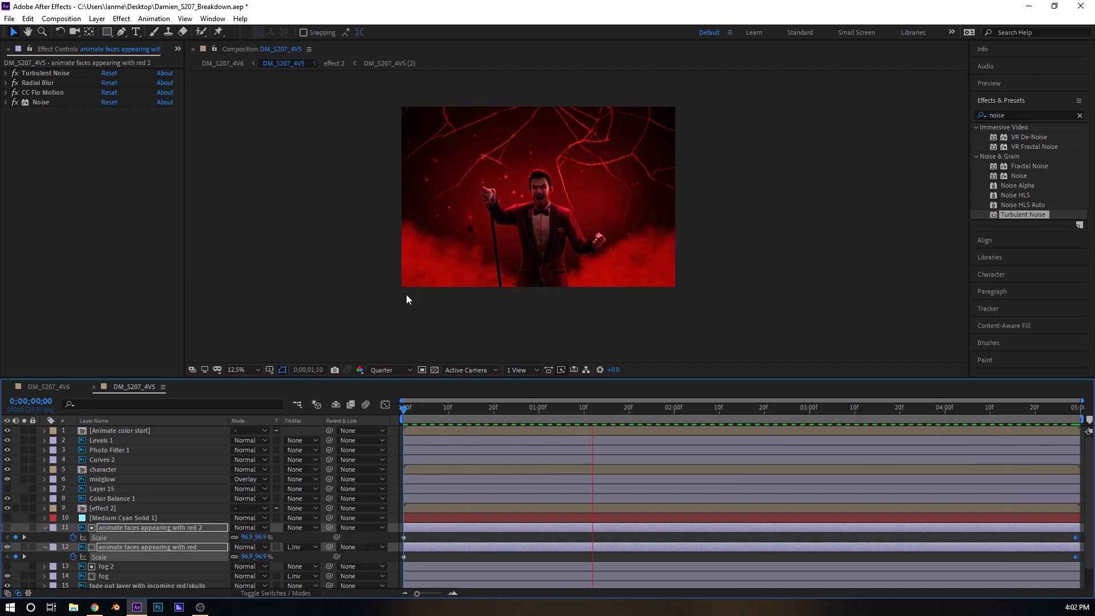
In the DM_S207_4V6 composition, keyframe Position and Scale of the "DM_S207_4V5" layer at the first frame.
{"action": "left_click", "coordinate": [51, 386]}
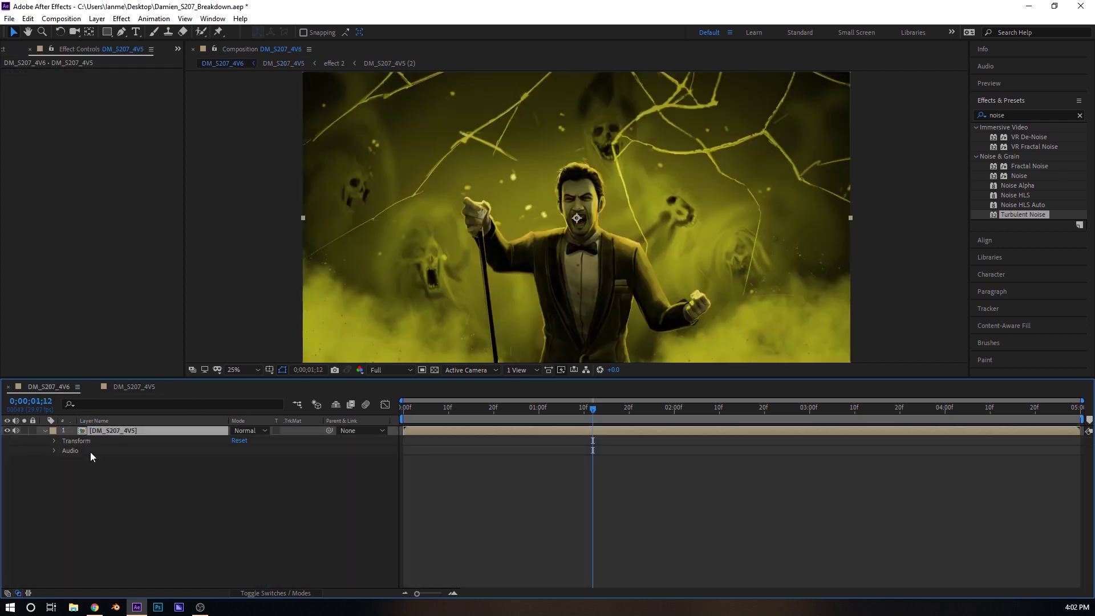
{"action": "key", "text": "p"}
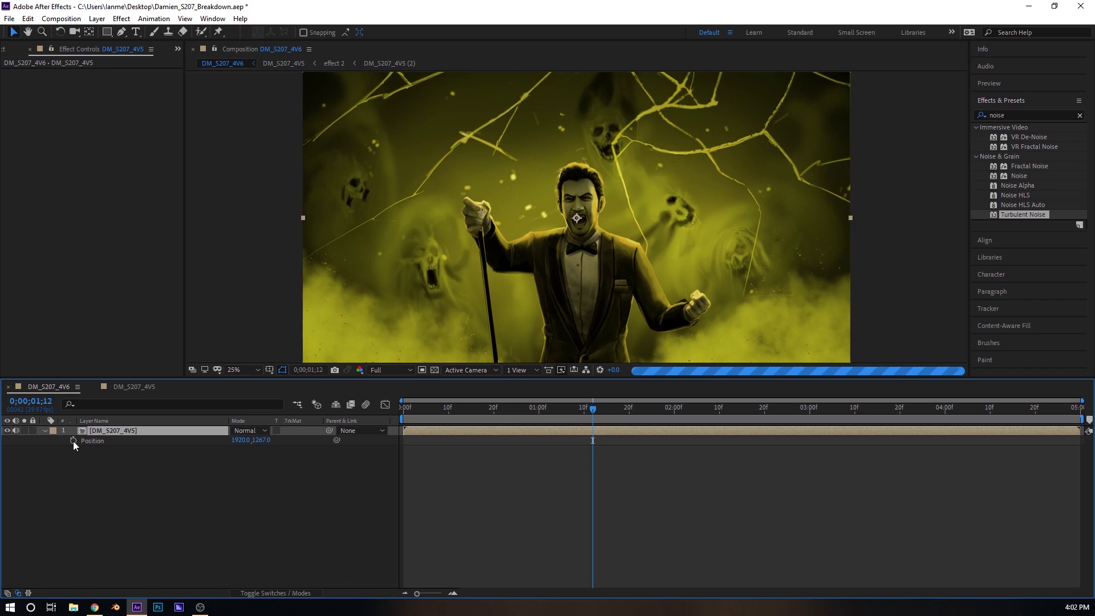
{"action": "key", "text": "Home"}
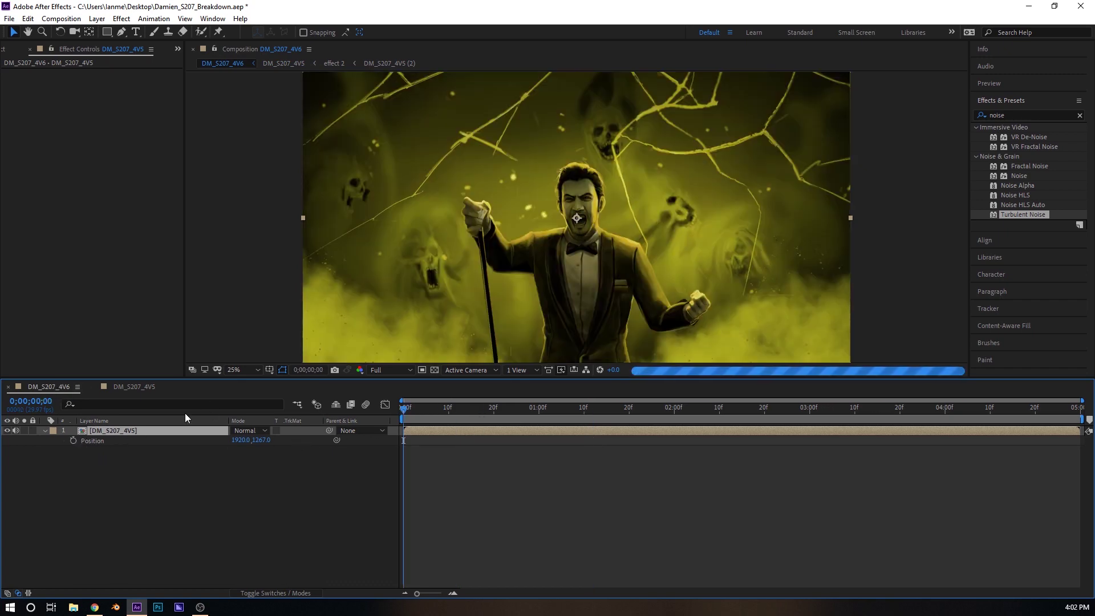
{"action": "left_click_drag", "start_coordinate": [851, 216], "coordinate": [853, 217]}
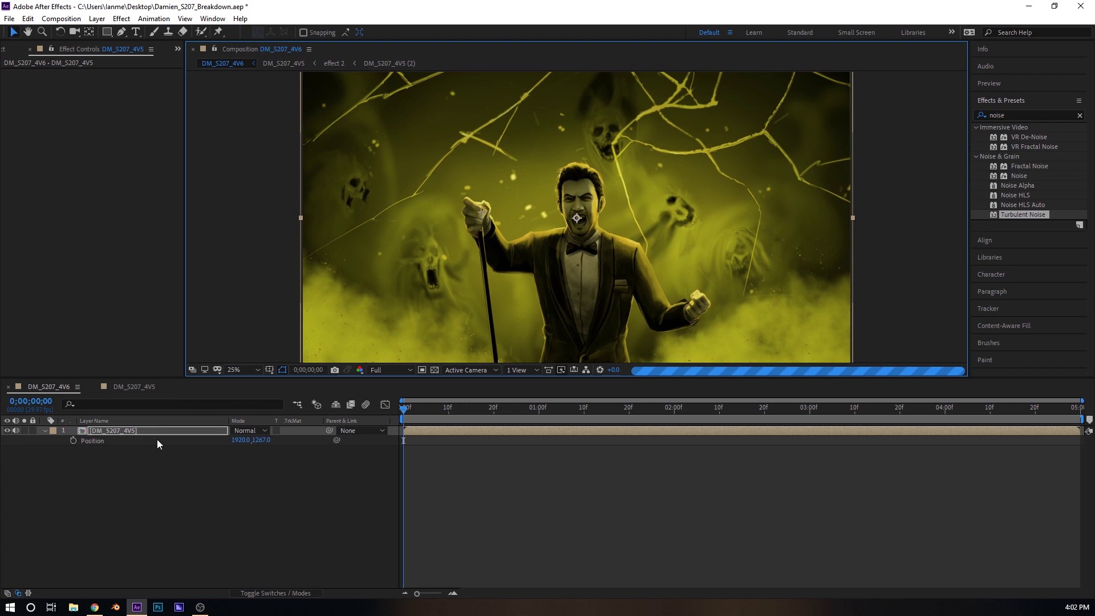
{"action": "left_click", "coordinate": [83, 440]}
{"action": "key", "text": "s"}
{"action": "left_click", "coordinate": [73, 441]}
Enlarge the "DM_S207_4V5" layer to 111.9% at the first frame and move it up to position 1920, 1139.
{"action": "left_click_drag", "start_coordinate": [542, 259], "coordinate": [518, 106]}
{"action": "left_click_drag", "start_coordinate": [276, 247], "coordinate": [264, 264]}
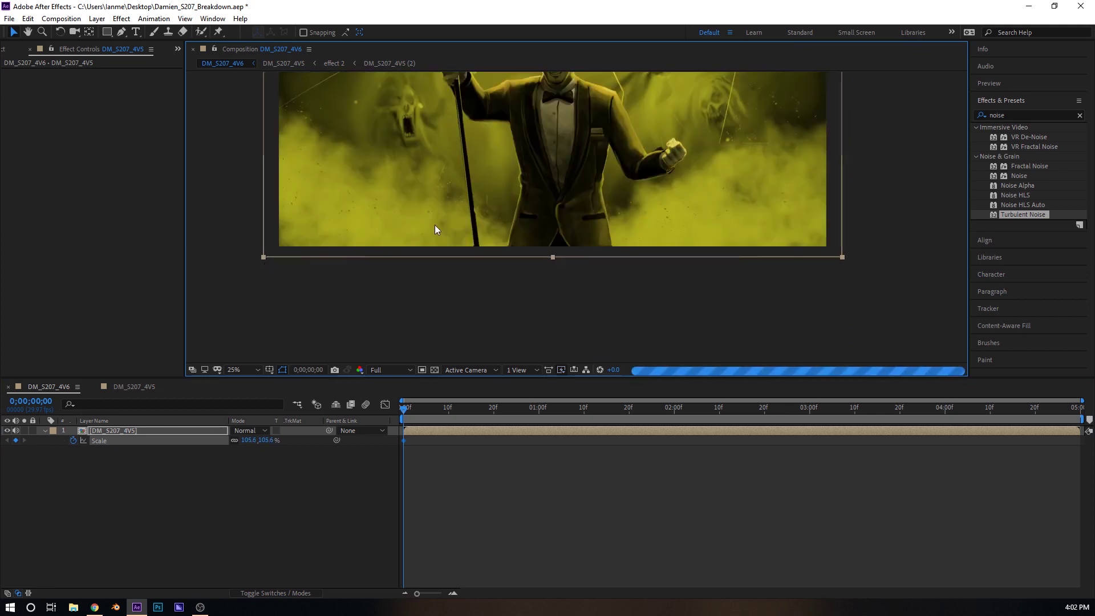
{"action": "left_click_drag", "start_coordinate": [493, 197], "coordinate": [523, 344]}
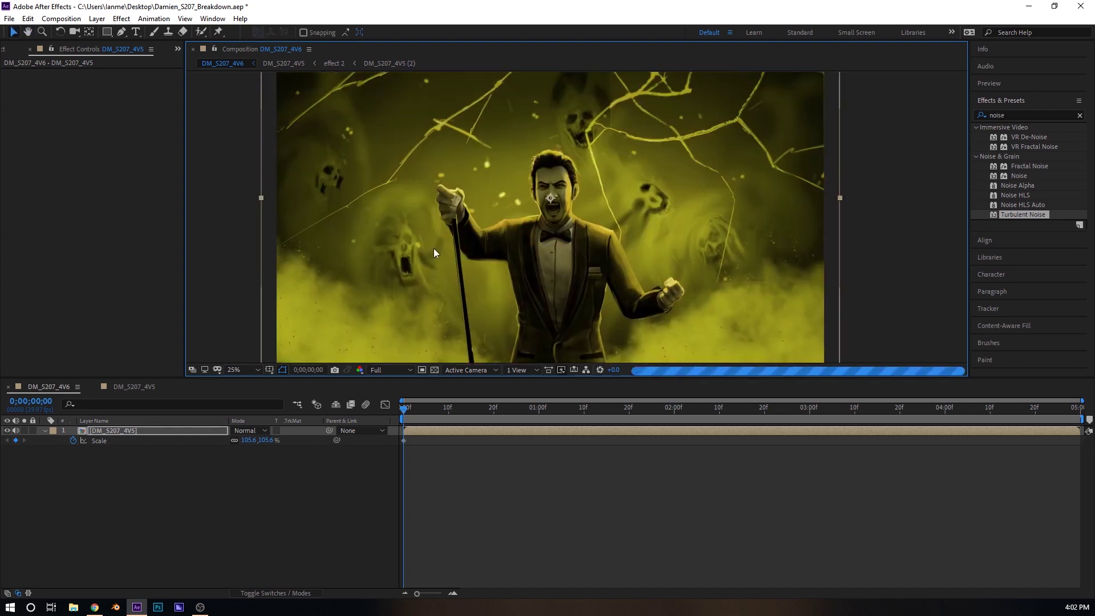
{"action": "left_click_drag", "start_coordinate": [264, 251], "coordinate": [246, 256]}
{"action": "key", "text": "space"}
{"action": "left_click_drag", "start_coordinate": [525, 198], "coordinate": [529, 143]}
{"action": "left_click_drag", "start_coordinate": [534, 340], "coordinate": [520, 261]}
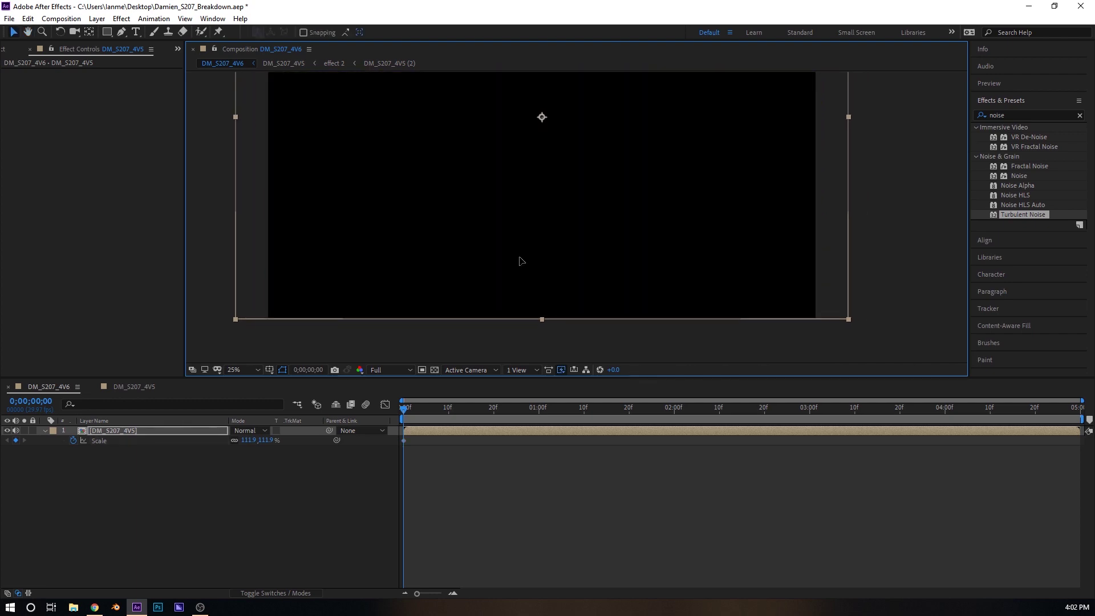
{"action": "left_click_drag", "start_coordinate": [520, 263], "coordinate": [518, 263]}
At 0;00;04;29, reset the "DM_S207_4V5" layer's Scale and Position to their defaults to create ending keyframes.
{"action": "left_click_drag", "start_coordinate": [448, 412], "coordinate": [1094, 365]}
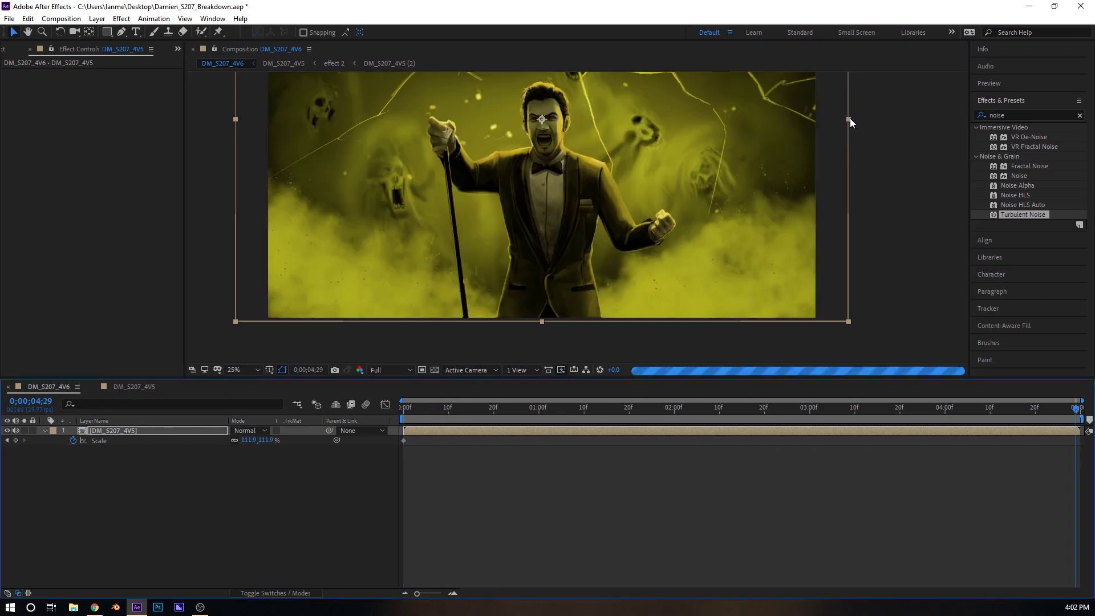
{"action": "right_click", "coordinate": [138, 439]}
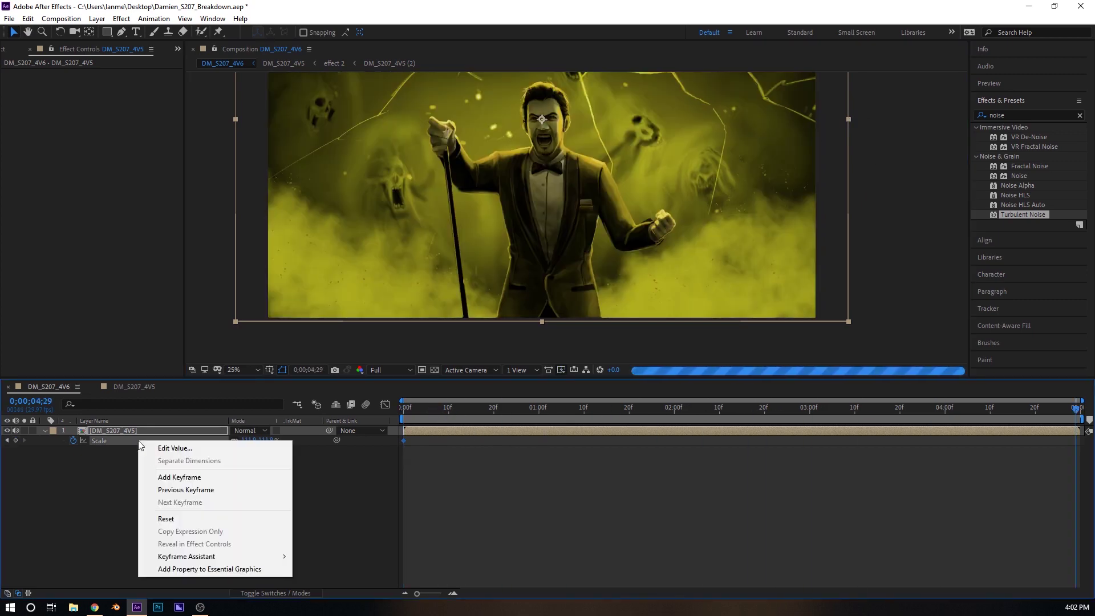
{"action": "left_click", "coordinate": [187, 518]}
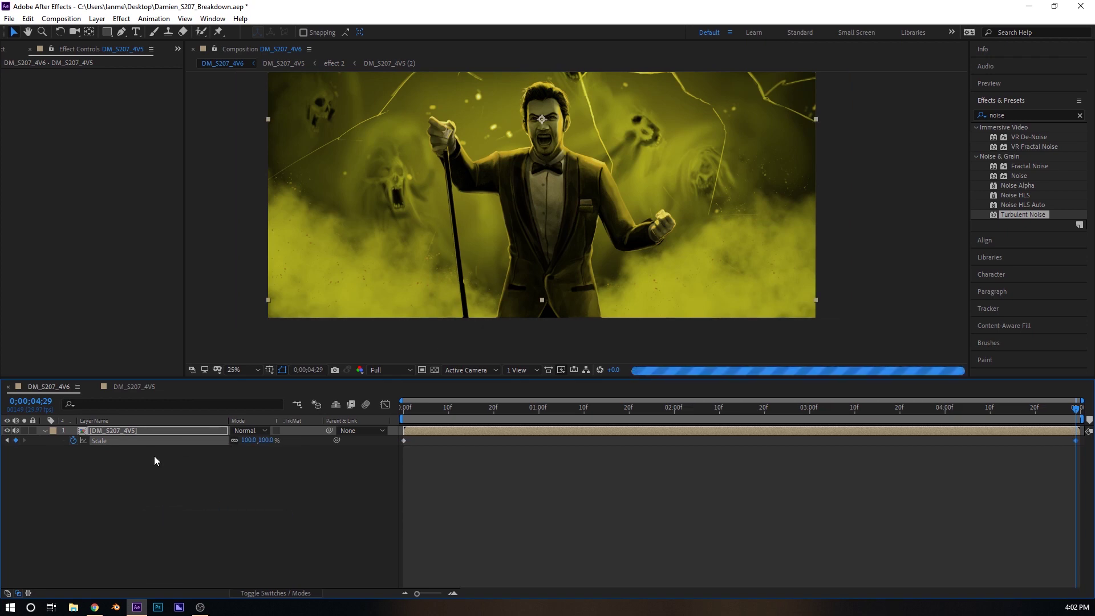
{"action": "key", "text": "p"}
{"action": "right_click", "coordinate": [137, 440]}
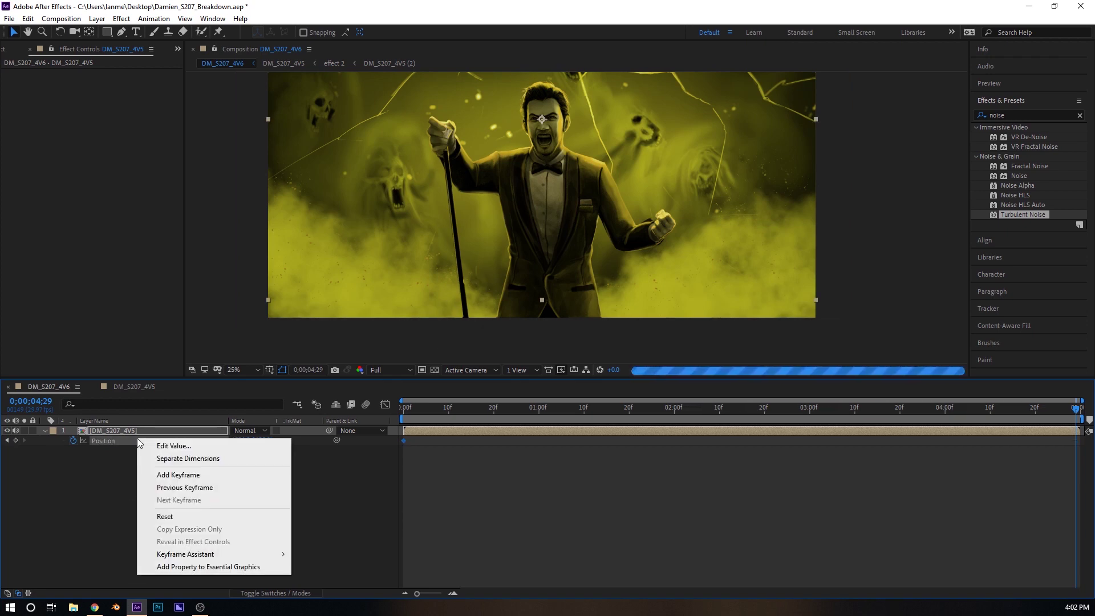
{"action": "left_click", "coordinate": [203, 516]}
Enlarge the composition viewing area and preview the zoom-out animation from the first frame at Quarter resolution.
{"action": "left_click_drag", "start_coordinate": [547, 394], "coordinate": [299, 406]}
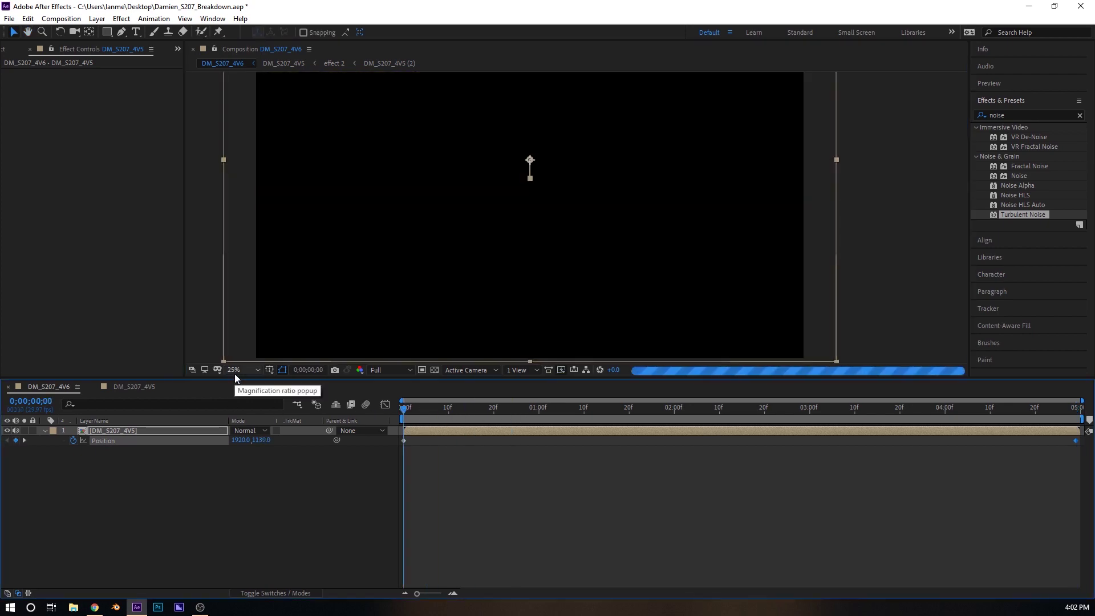
{"action": "left_click_drag", "start_coordinate": [499, 378], "coordinate": [502, 501]}
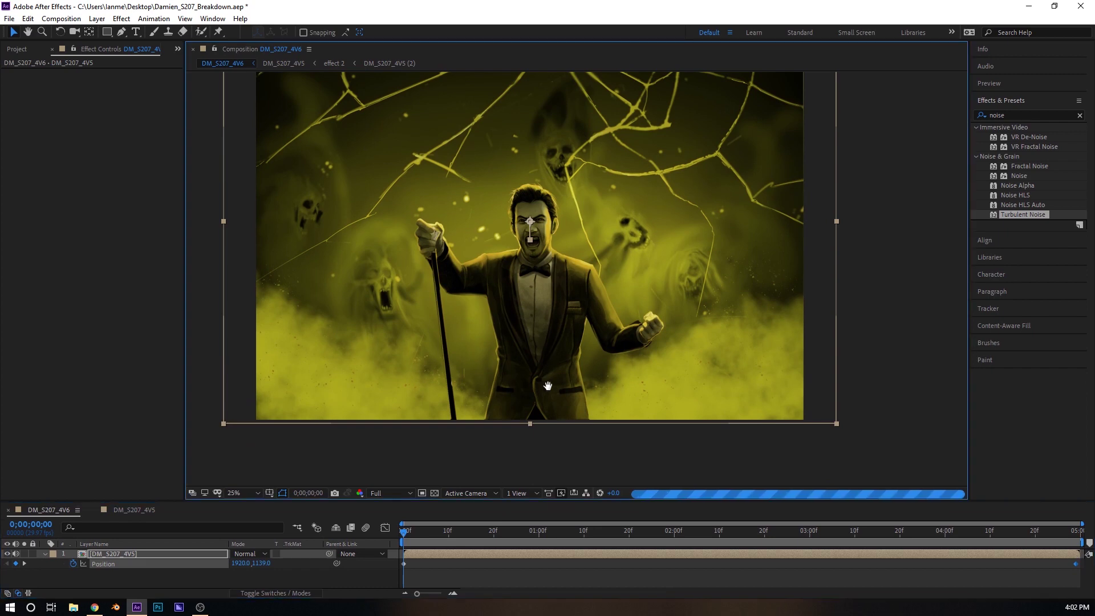
{"action": "scroll", "coordinate": [542, 405], "scroll_direction": "up", "scroll_amount": 2}
{"action": "scroll", "coordinate": [543, 341], "scroll_direction": "down", "scroll_amount": 1}
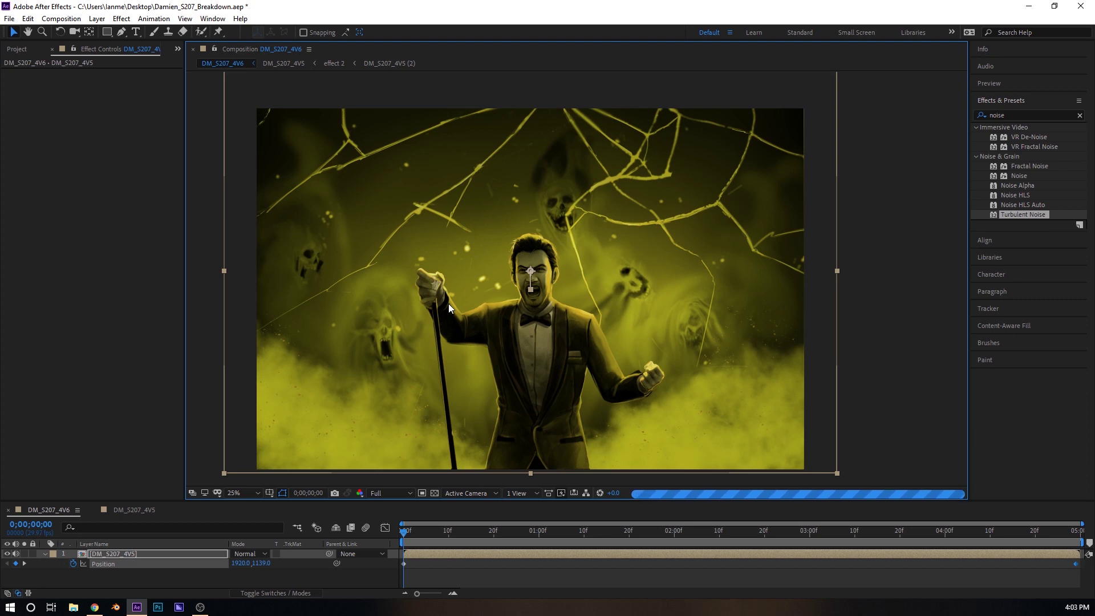
{"action": "key", "text": "space"}
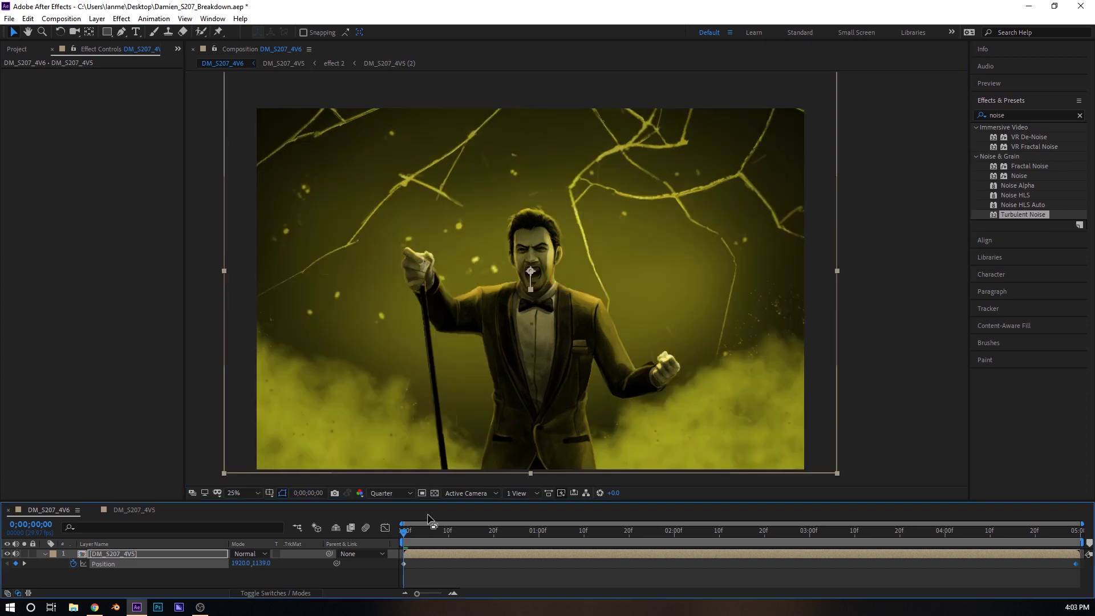
{"action": "key", "text": "space"}
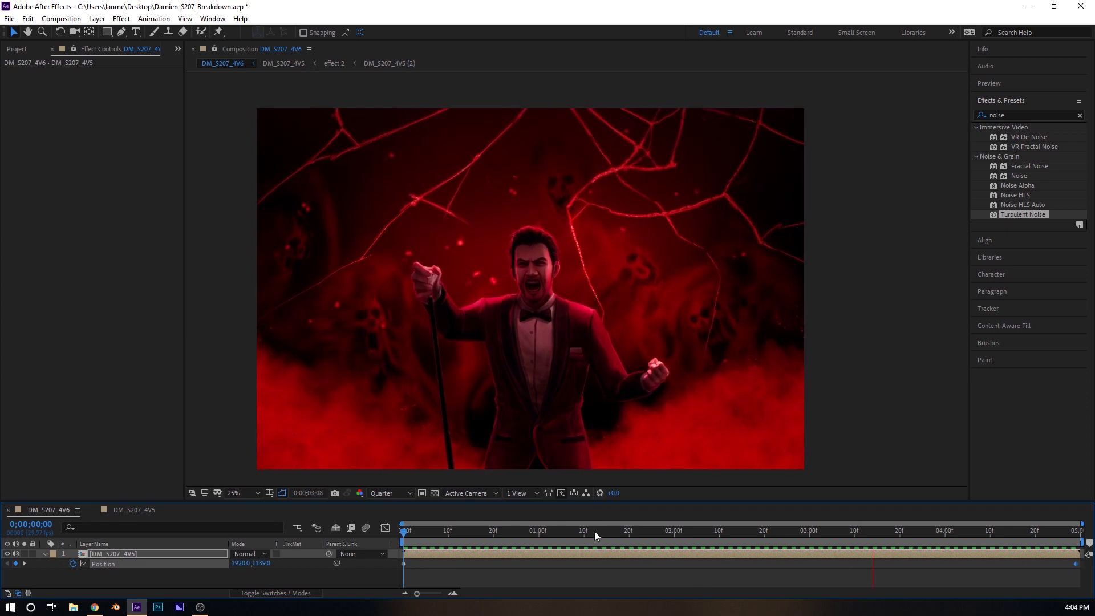
{"action": "key", "text": "space"}
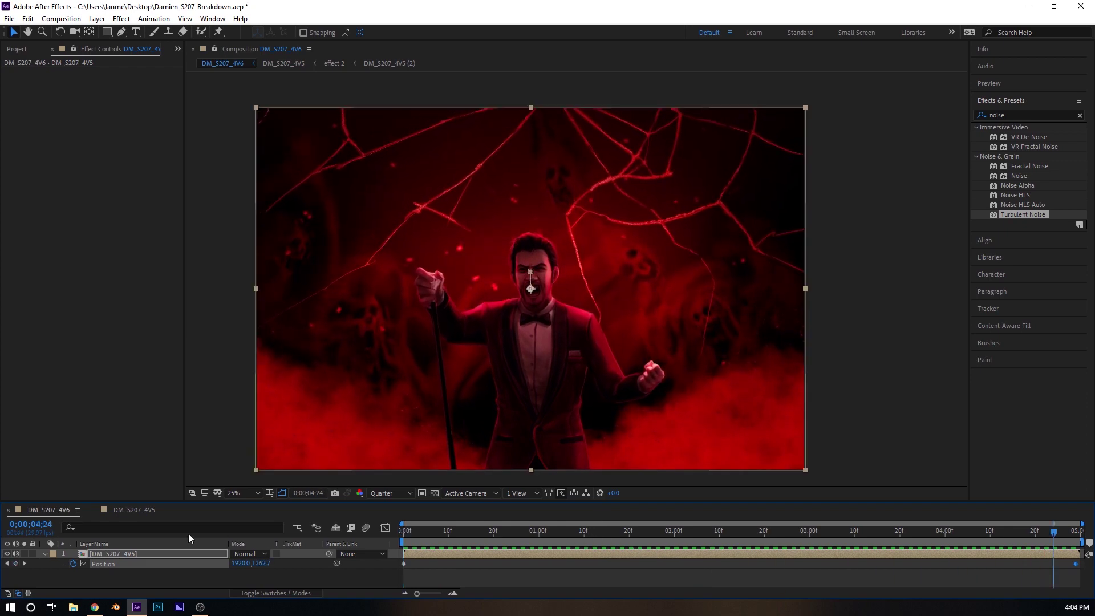
Collapse the "DM_S207_4V5" layer's properties and replay the finished animation from the first frame.
{"action": "left_click", "coordinate": [46, 553]}
{"action": "left_click_drag", "start_coordinate": [461, 526], "coordinate": [398, 542]}
{"action": "key", "text": "space"}
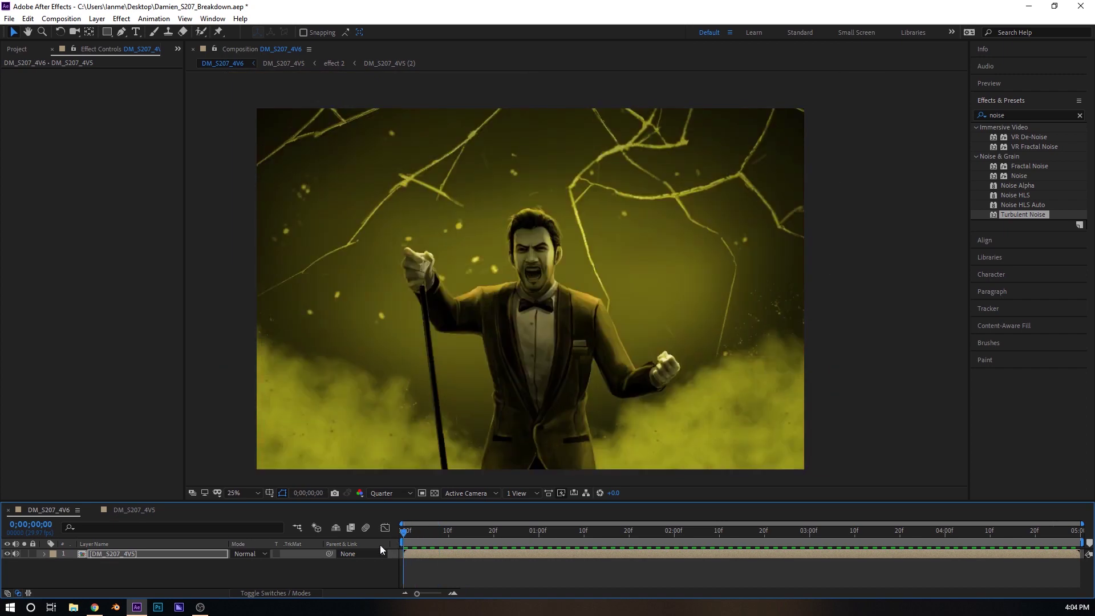